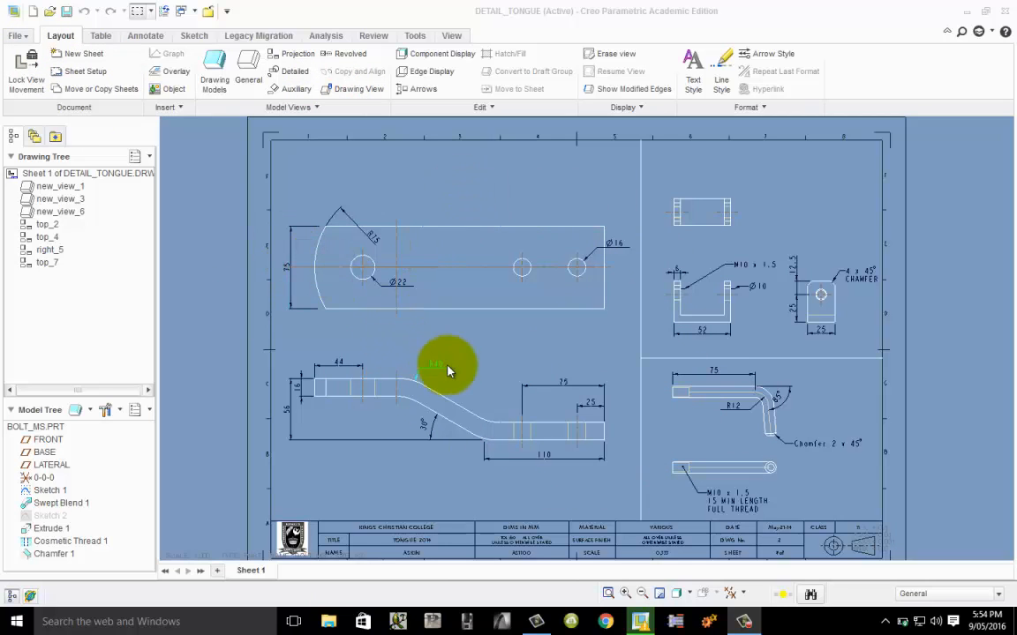
- Start a new drawing file named Detail_TOWBAR_2016 without the default template
click(16, 35)
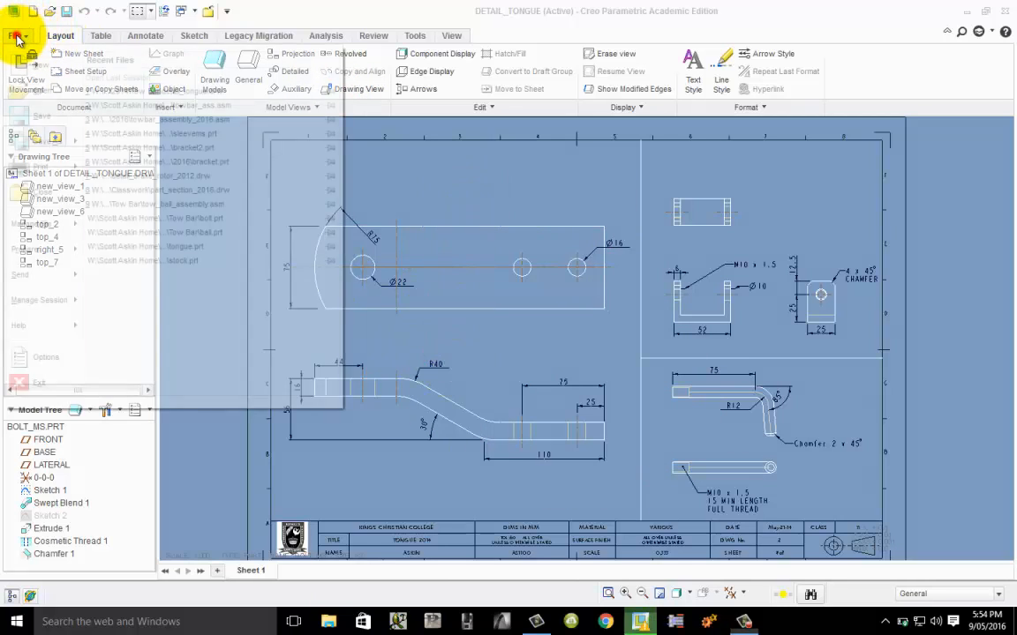
click(34, 66)
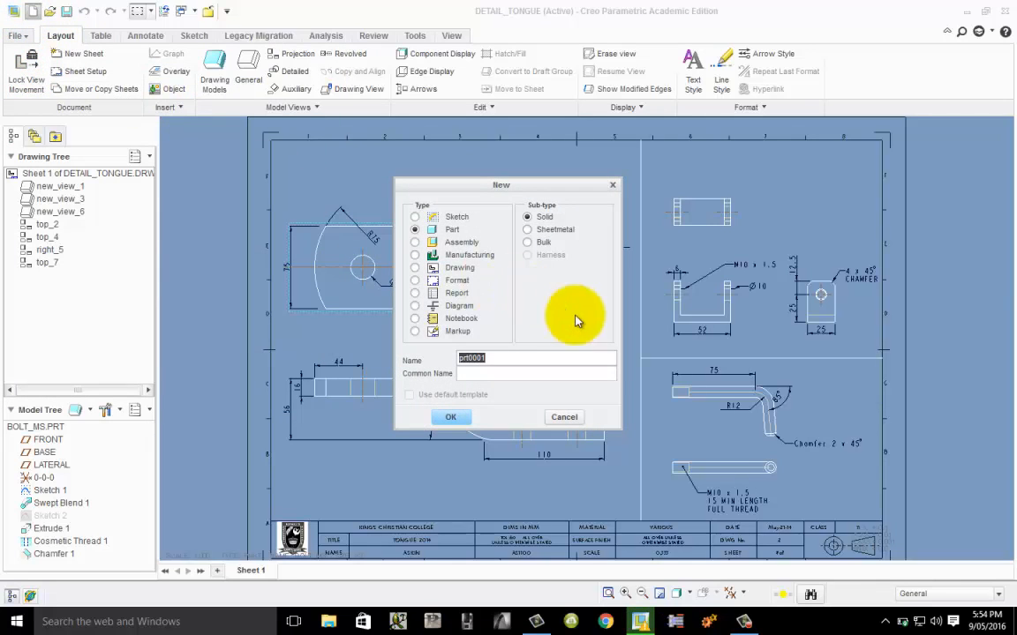
click(459, 268)
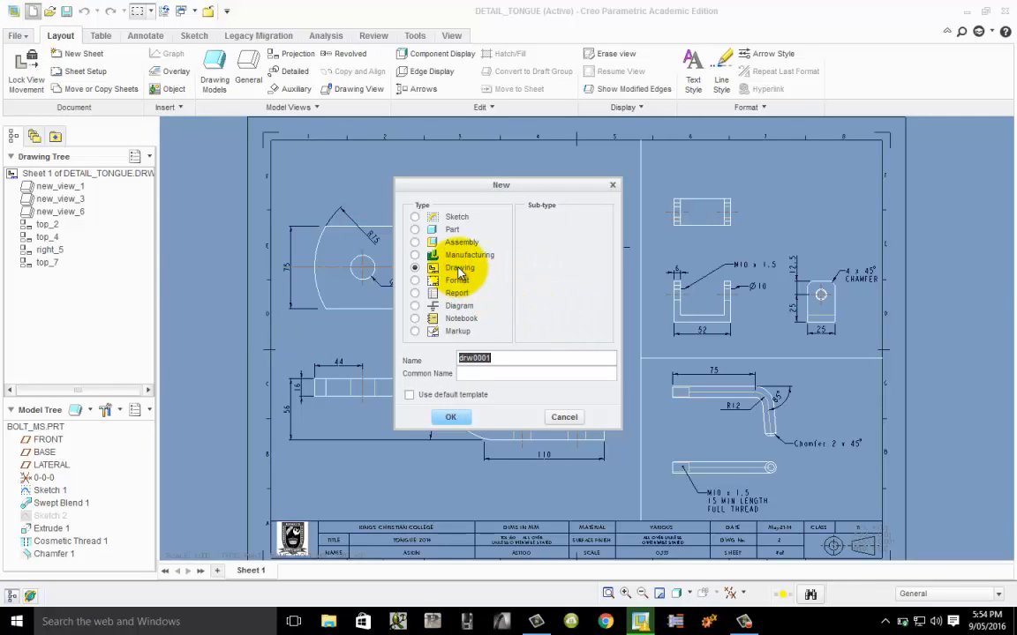
text(Detail_TOWBAR-)
key(BackSpace)
text(_2016)
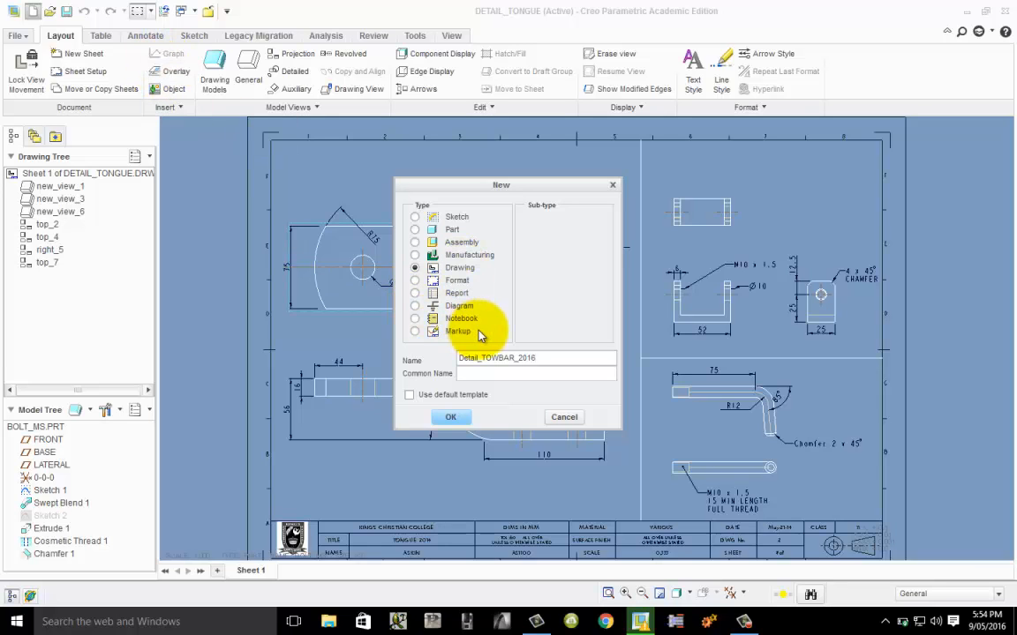
click(515, 359)
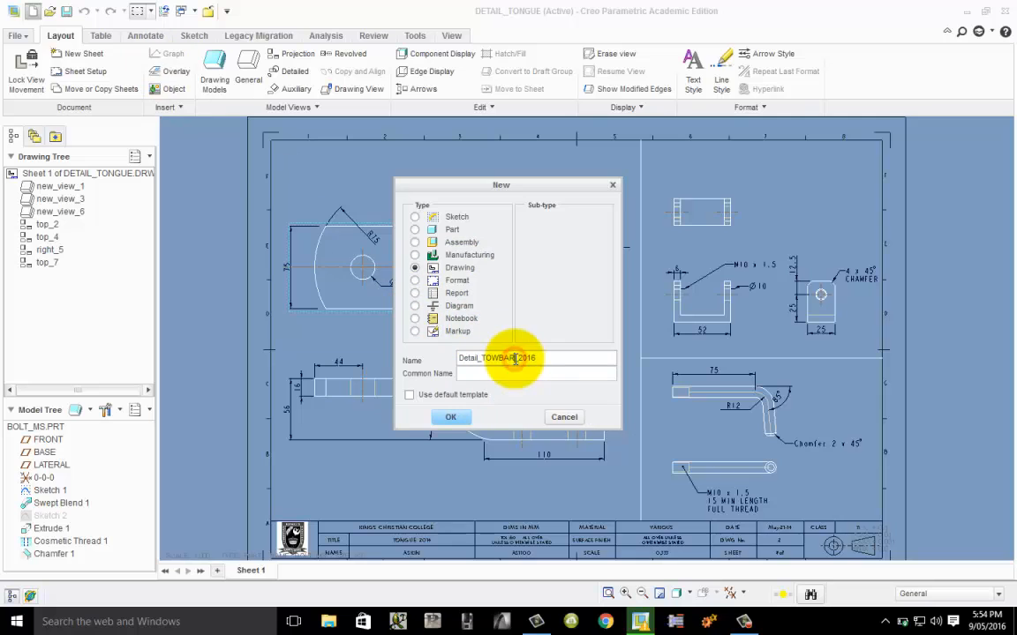
text(A)
key(BackSpace)
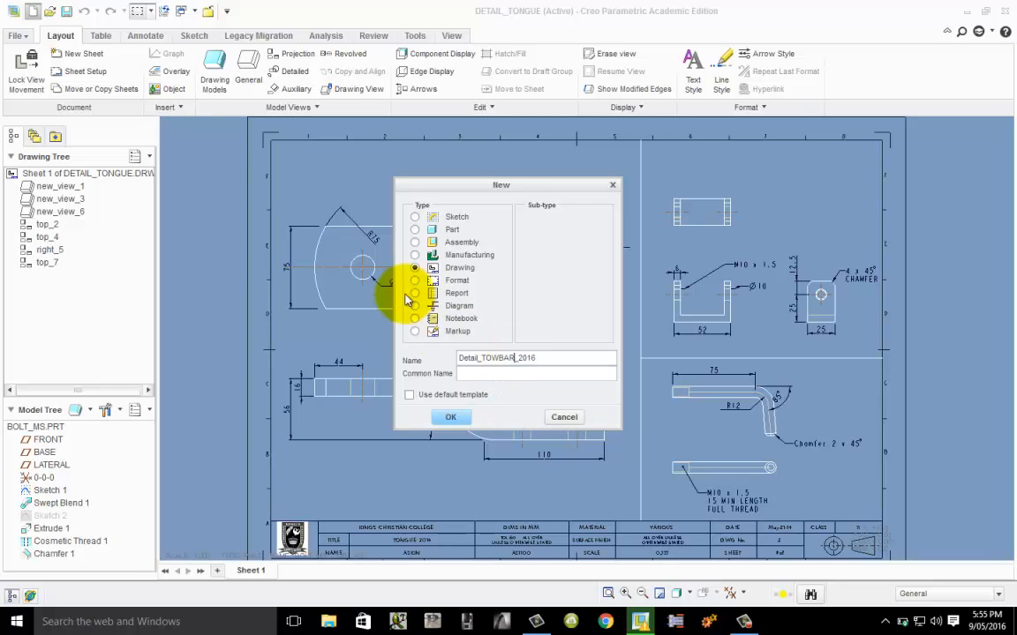
click(450, 416)
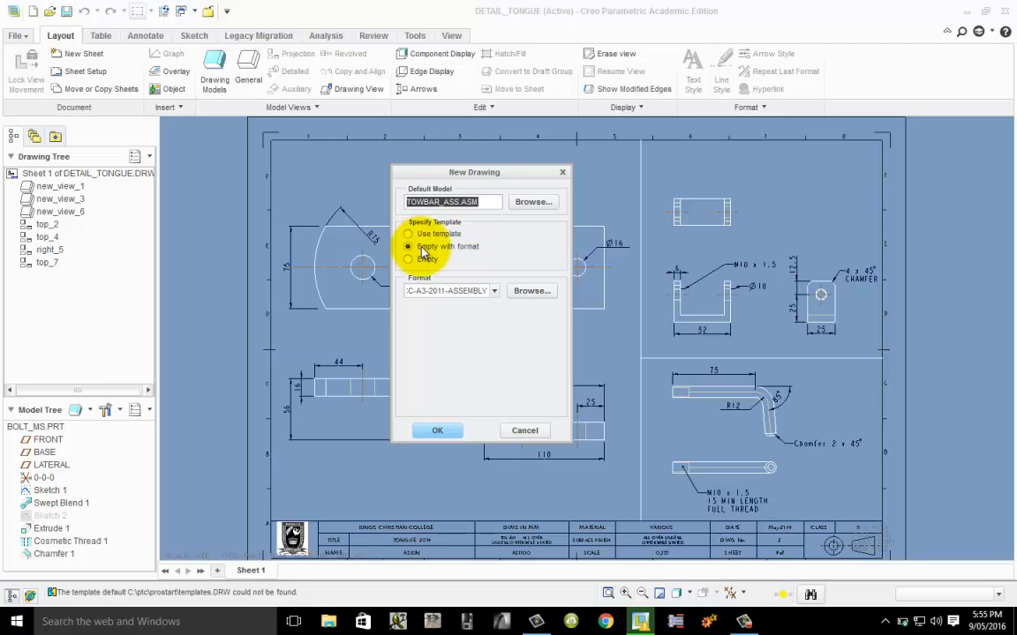
- Create the drawing from the TOWBAR_ASS.ASM model, empty with the kcc-a3-2011-detail.frm format
click(530, 290)
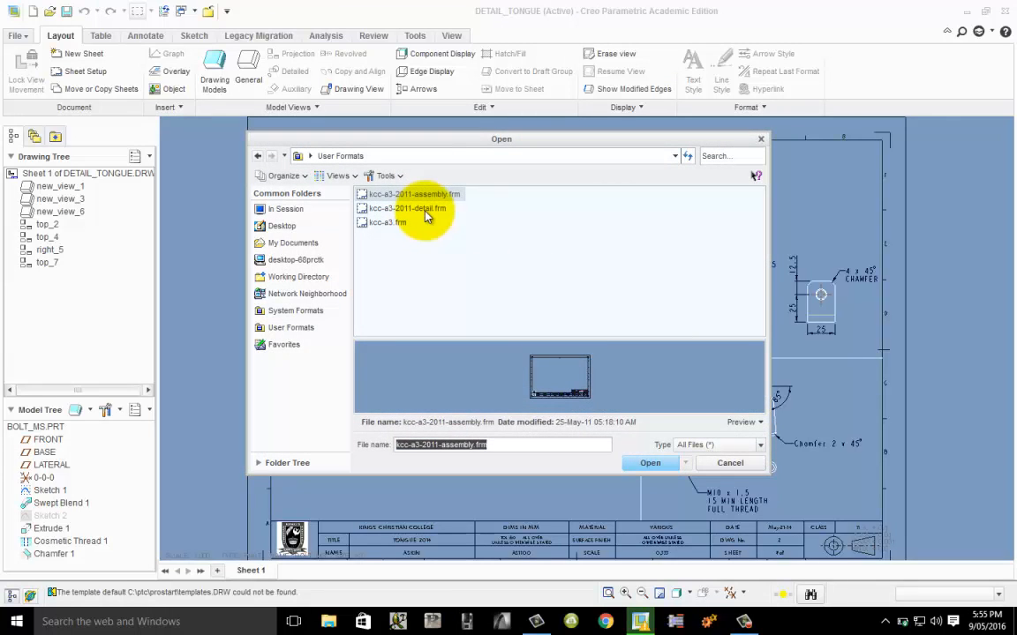
click(431, 210)
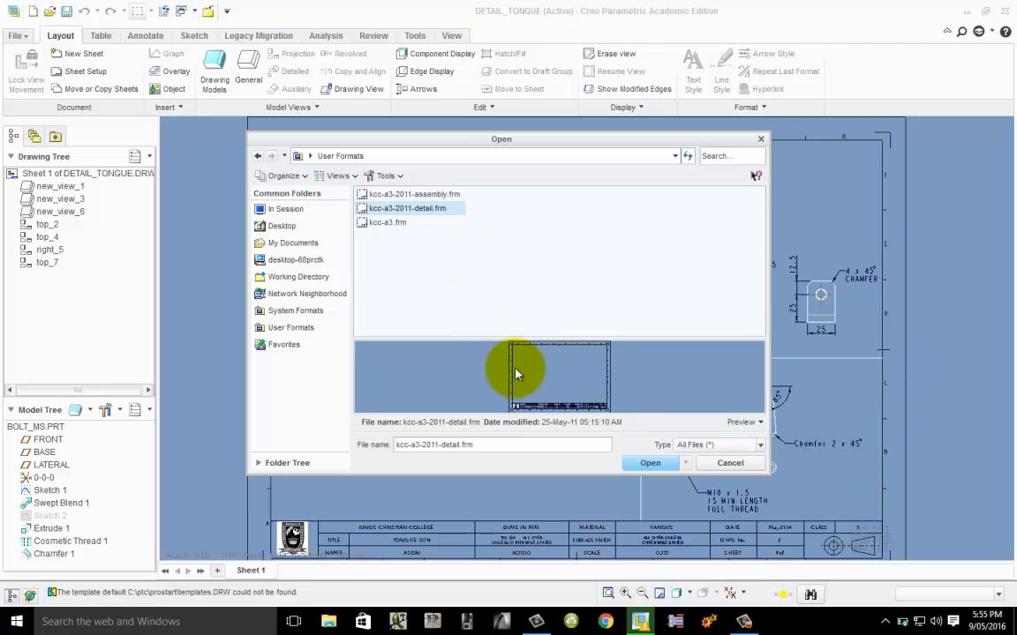
click(654, 465)
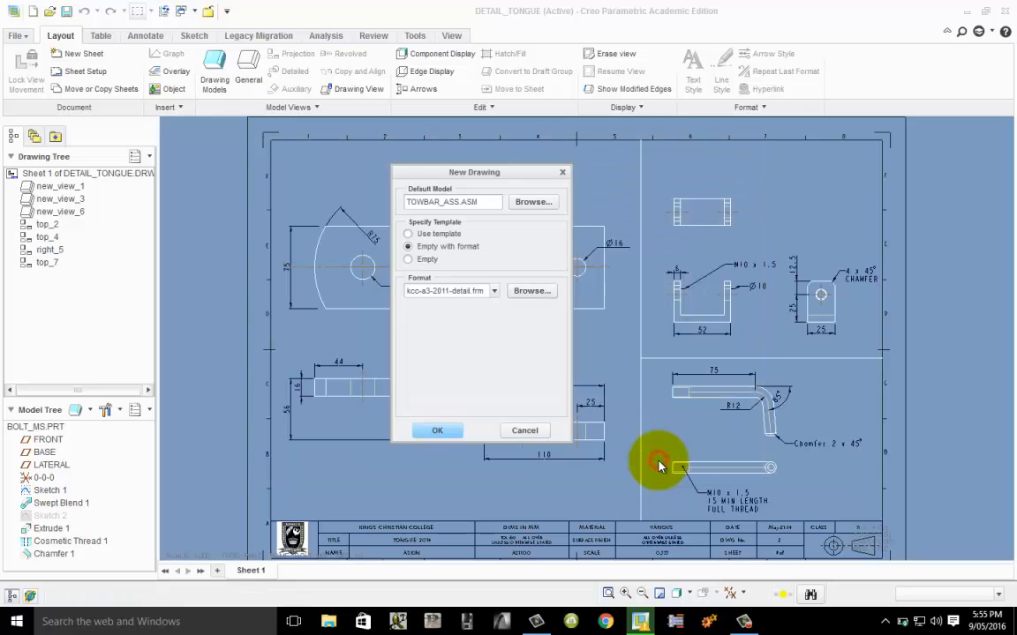
click(450, 430)
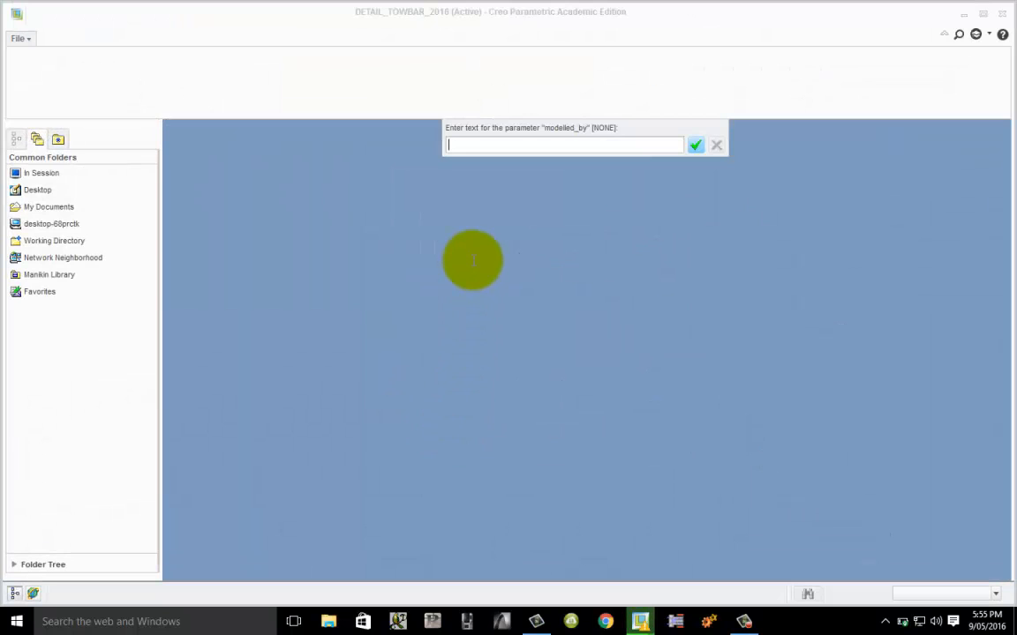
- Fill in the title block parameters: the modeller's name, drawing number 001, class 11 GRAPHICS and material VARIOUS
text(ASKIN)
key(Return)
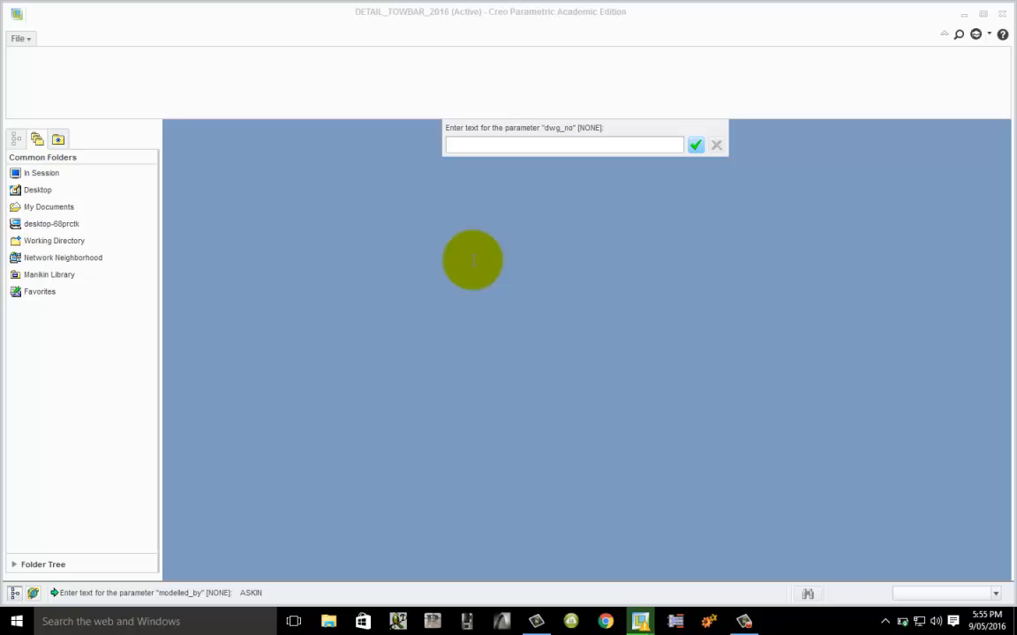
text(001)
key(Return)
text(11)
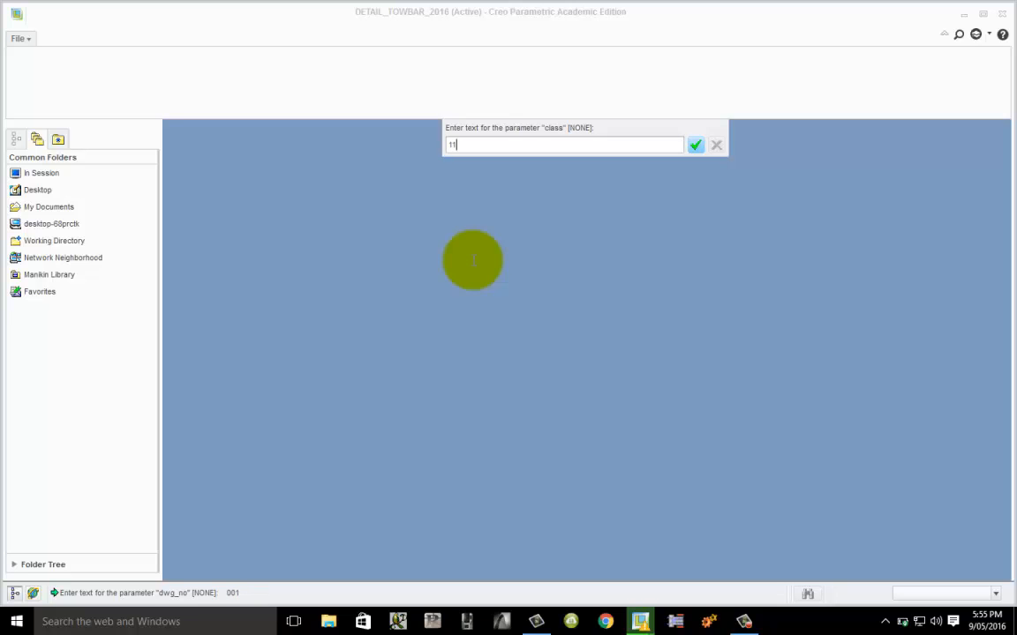
text( GRAPHICS)
key(Return)
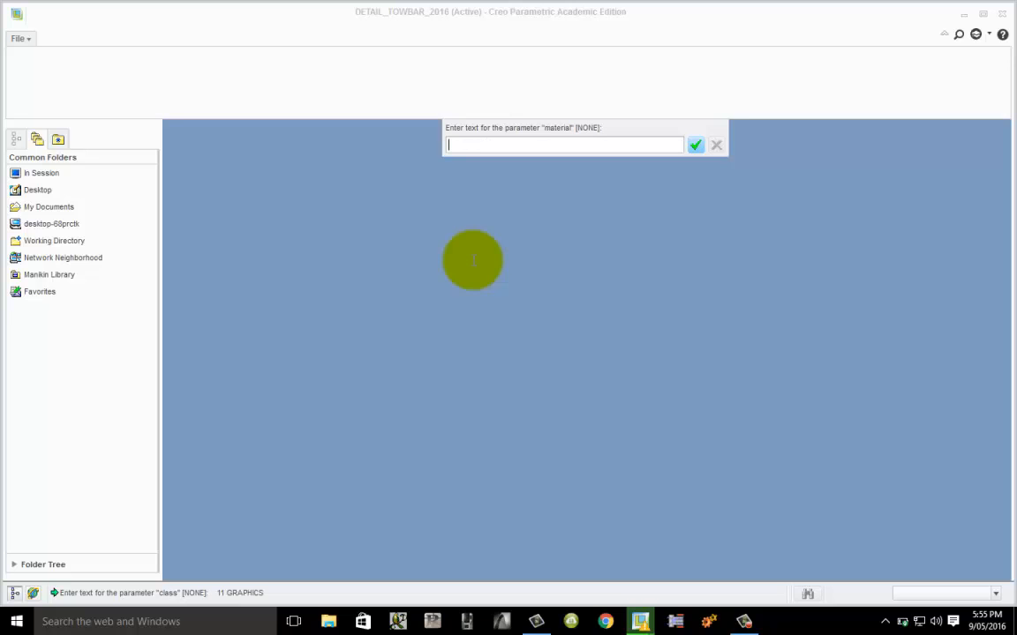
text(VARIOUS)
key(Return)
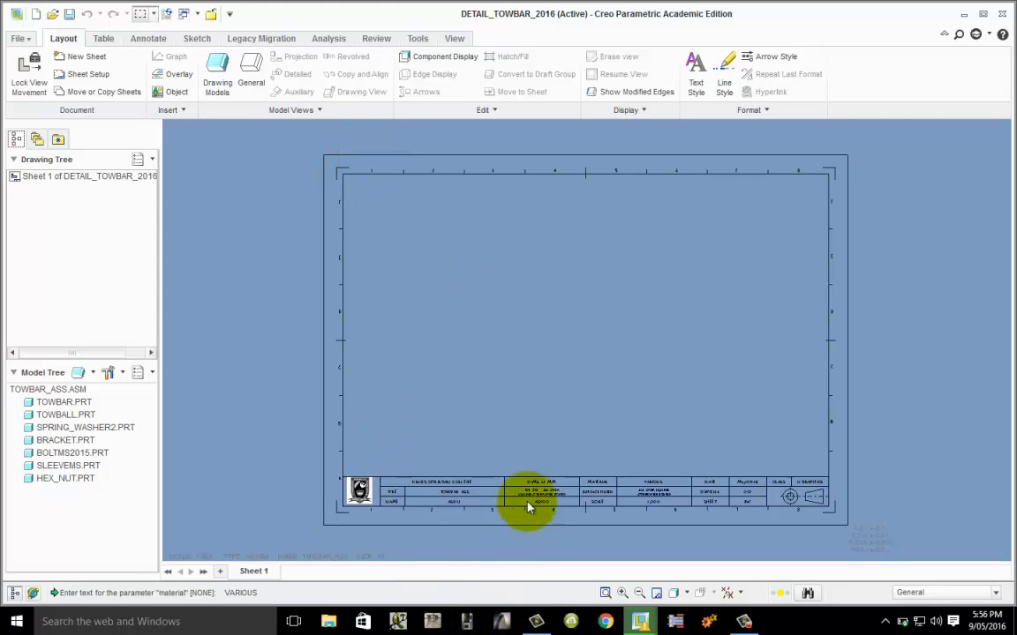
- Examine the title block entries and the empty sheet of the new drawing
scroll(530, 496, down, 3)
scroll(532, 497, up, 8)
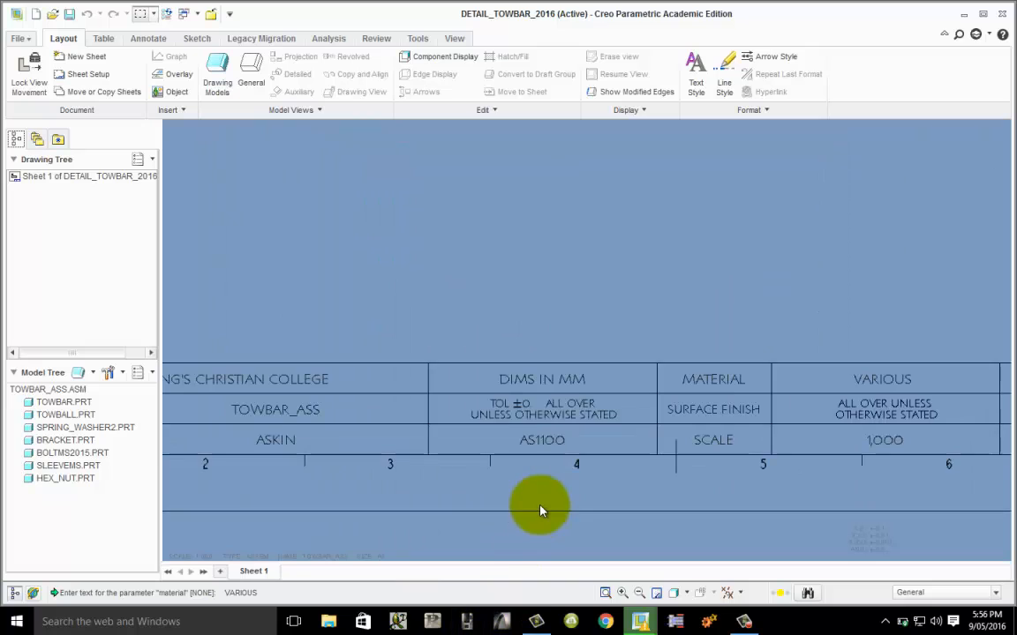
scroll(331, 422, down, 3)
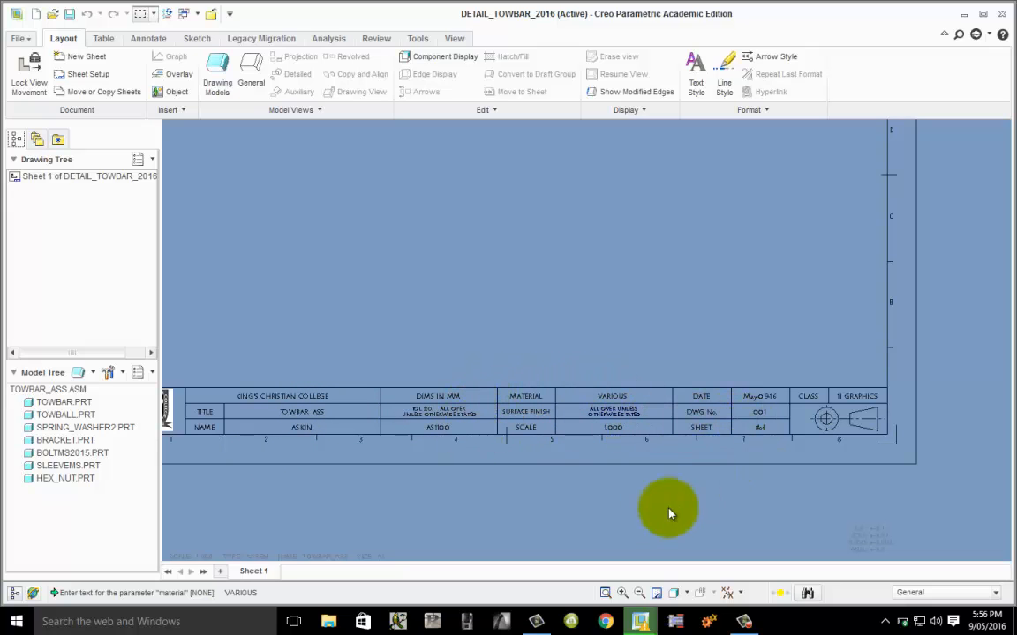
scroll(604, 493, down, 3)
scroll(556, 288, up, 1)
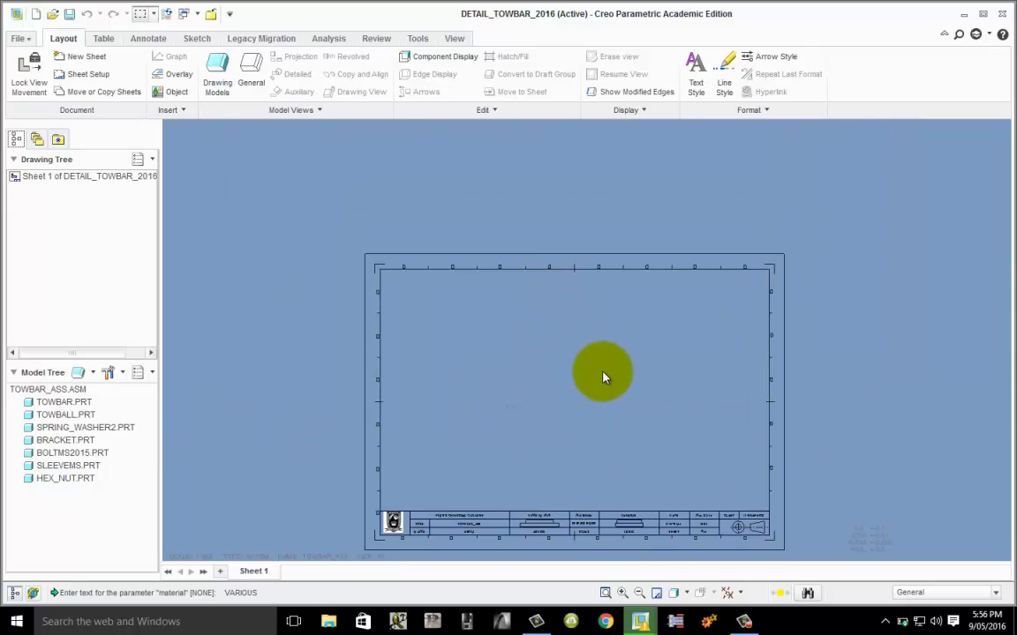
scroll(475, 259, down, 2)
scroll(475, 260, up, 3)
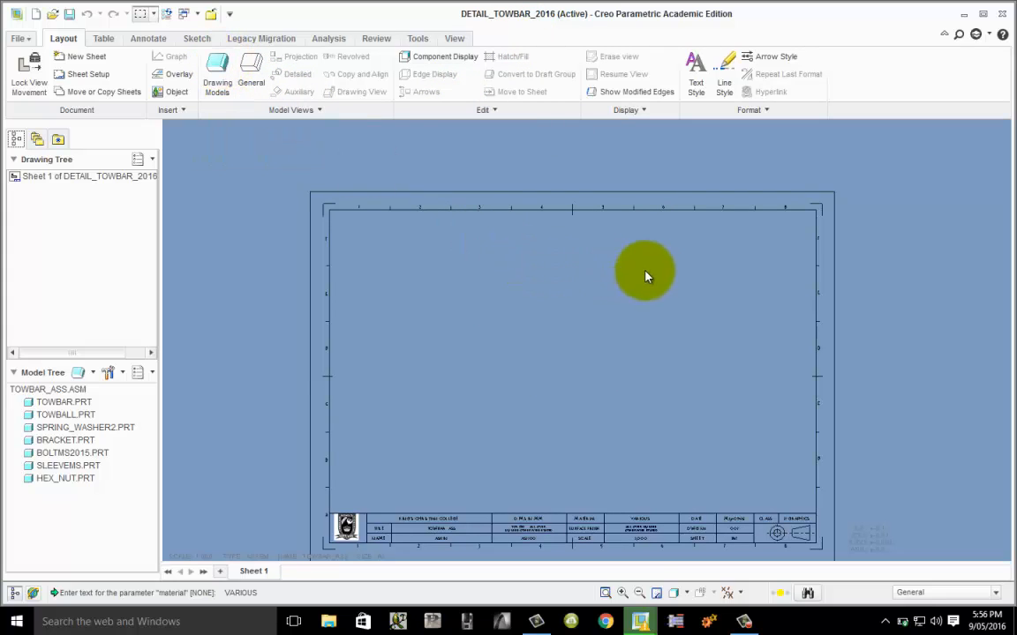
- Add the part models bracket.prt, towbar.prt and boltms2015.prt to the drawing
click(218, 75)
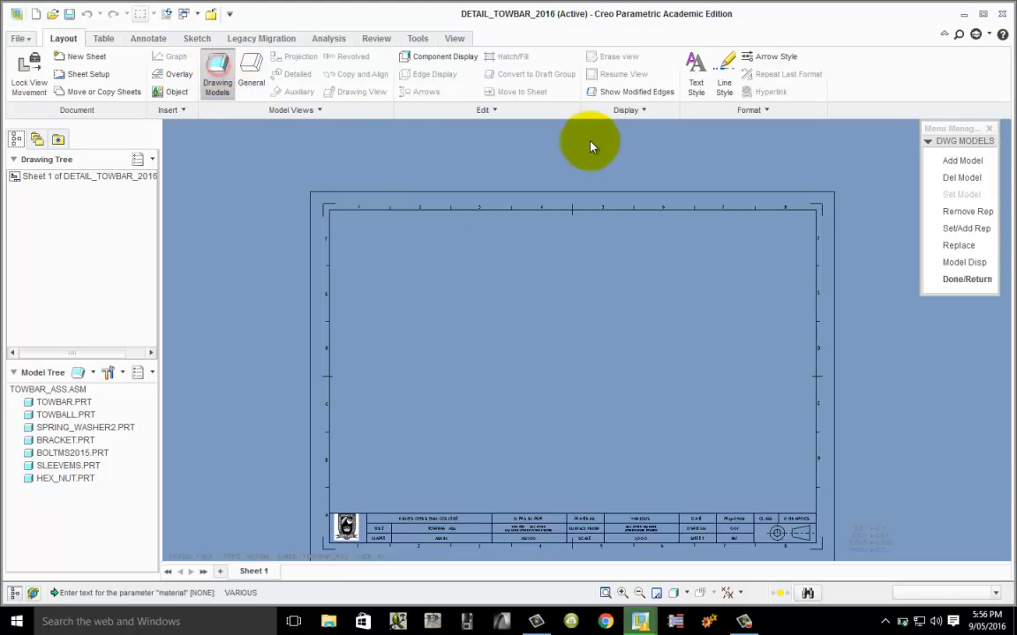
click(961, 160)
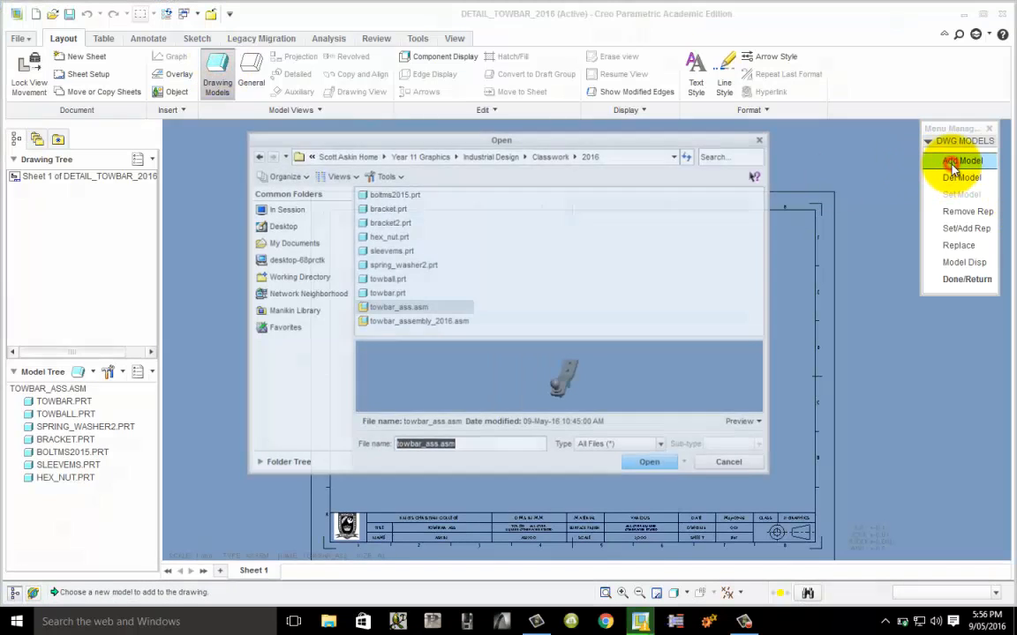
click(387, 208)
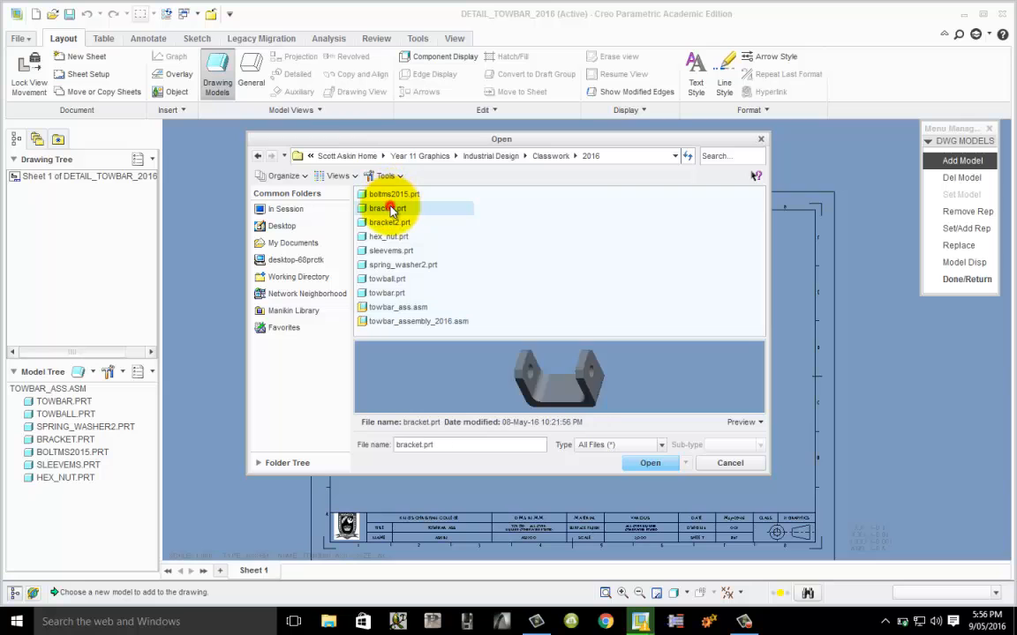
click(652, 465)
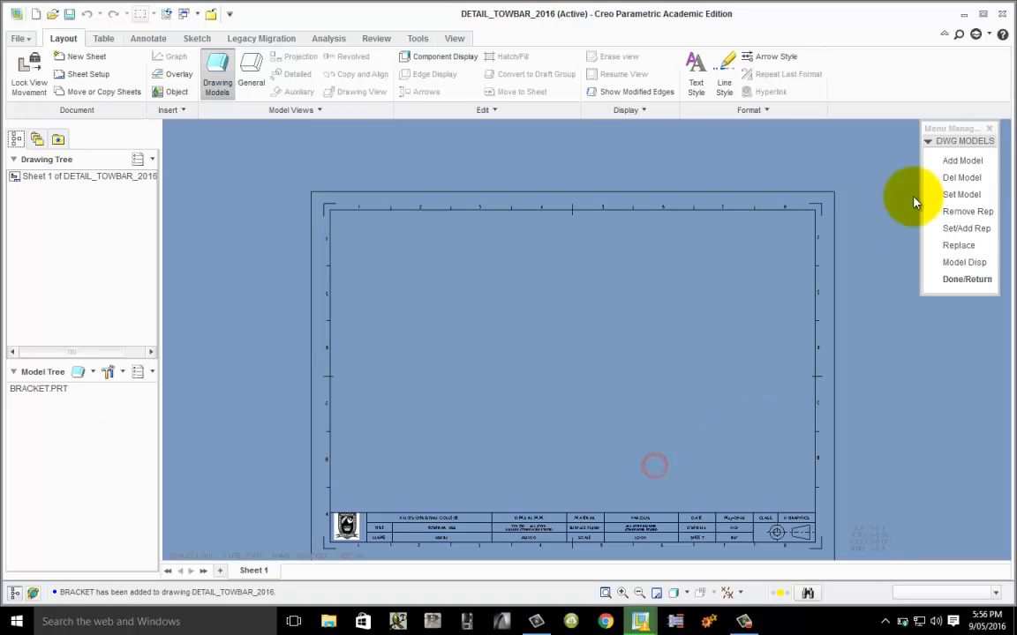
click(971, 161)
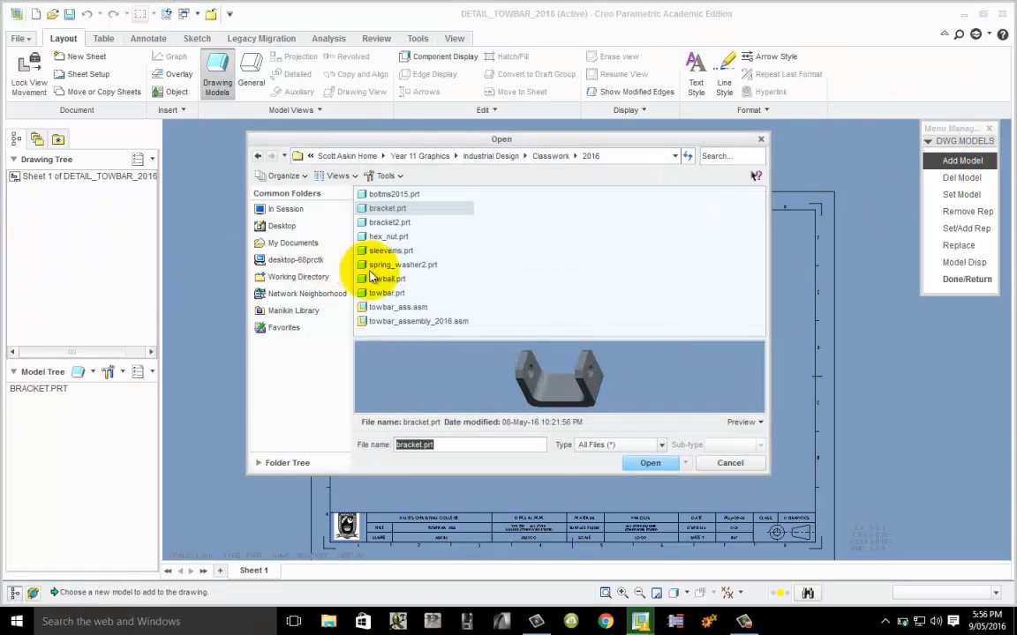
click(389, 293)
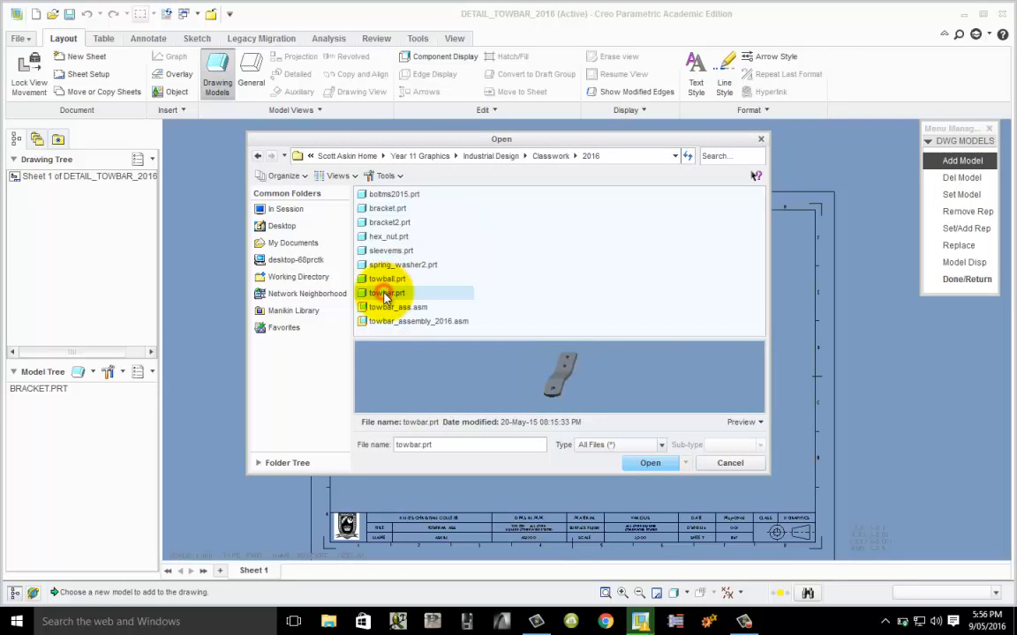
click(660, 465)
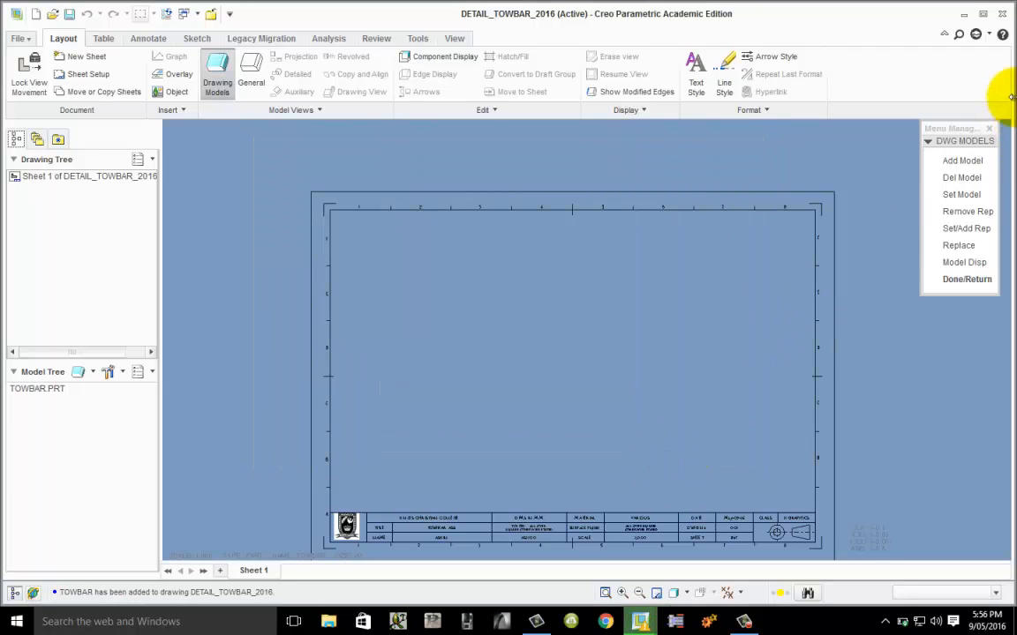
click(974, 161)
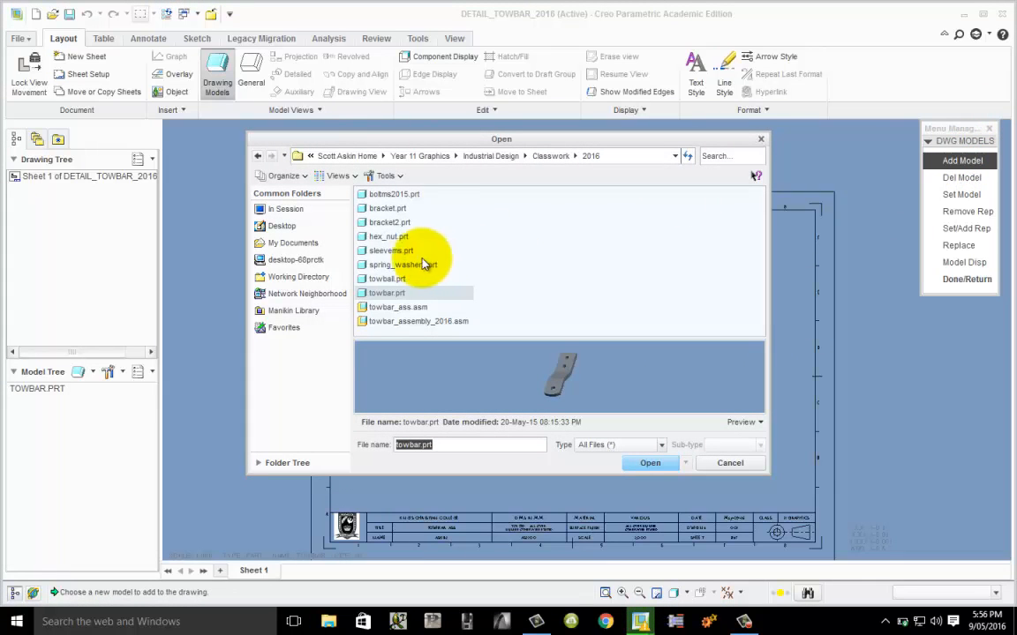
click(394, 194)
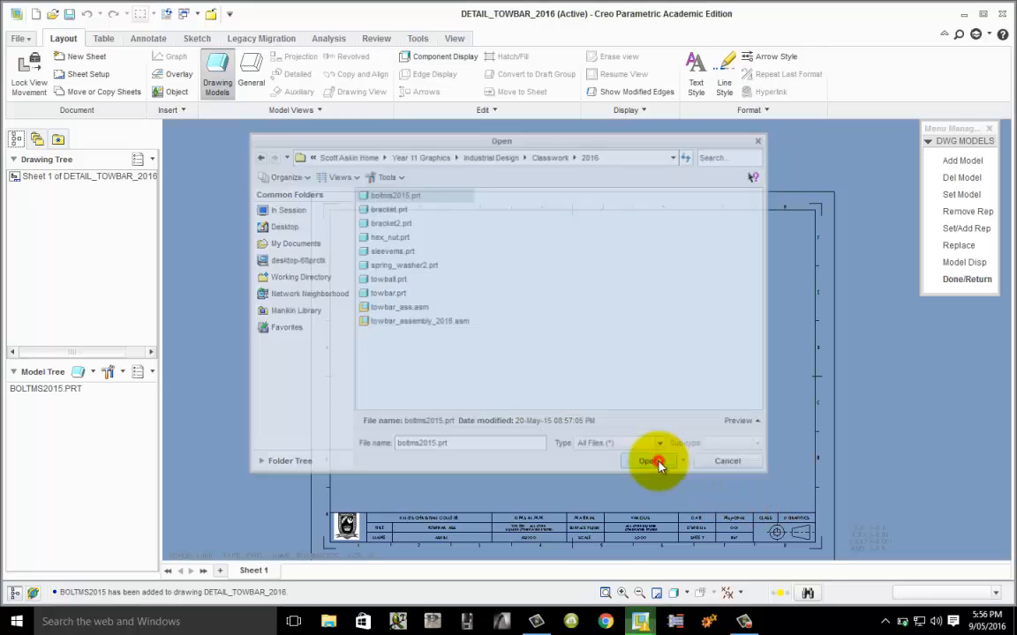
click(653, 464)
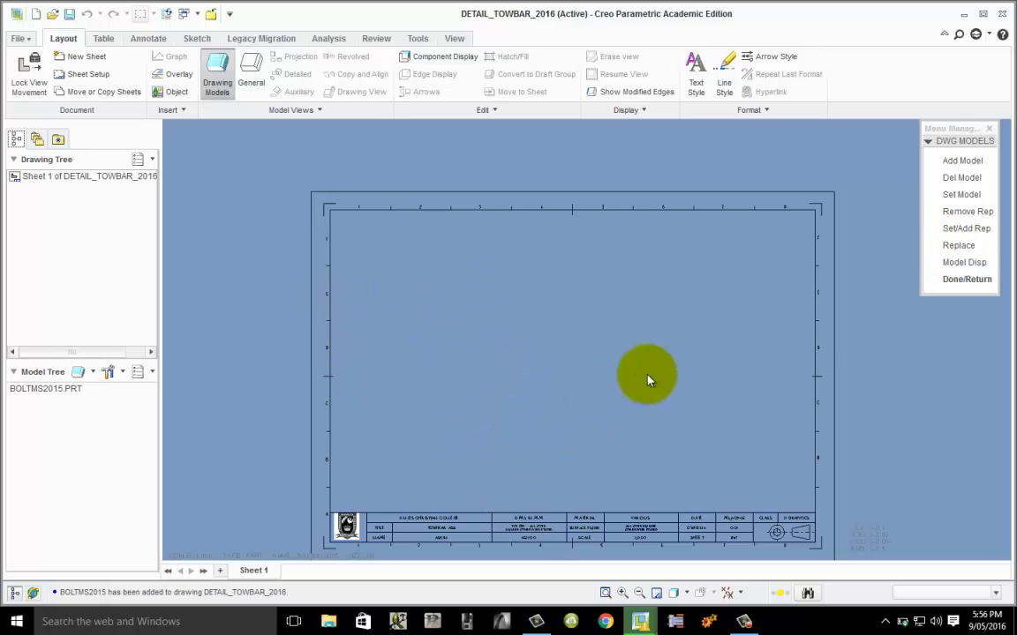
- Set TOWBAR as the current drawing model and finish managing the drawing models
click(961, 194)
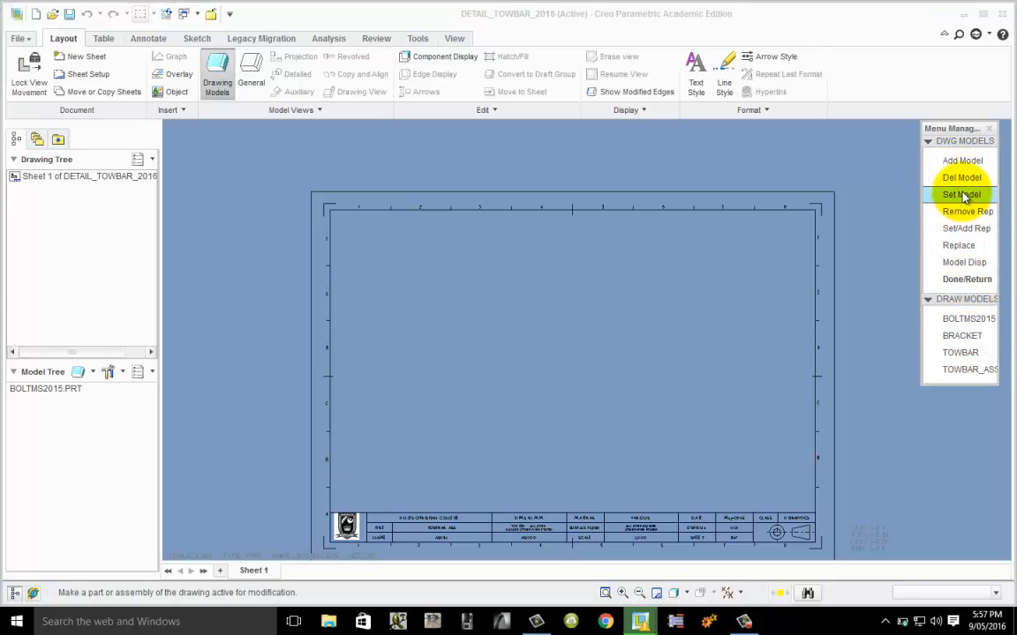
click(971, 353)
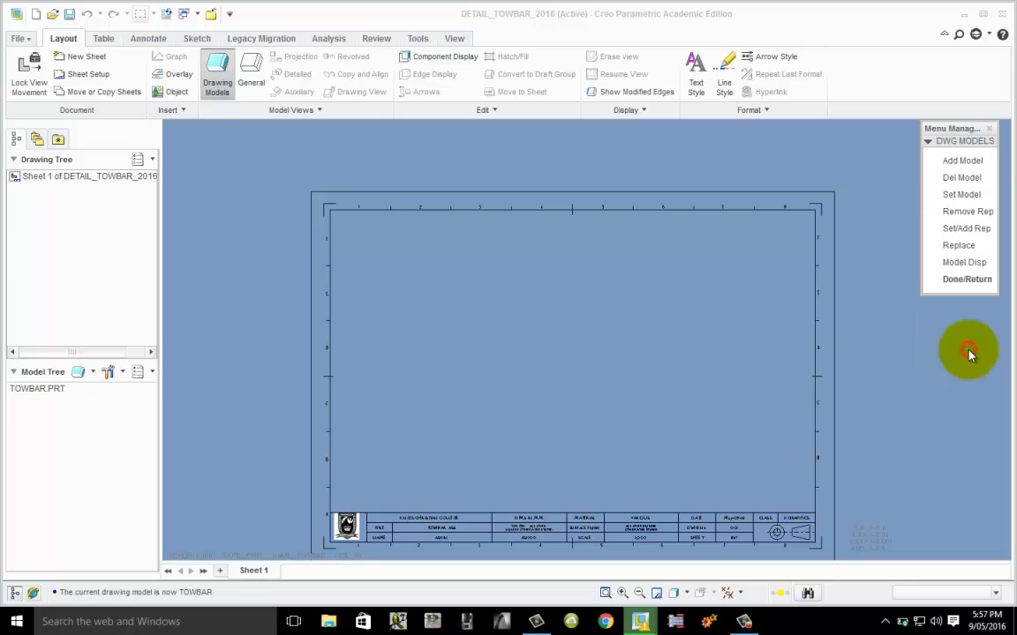
click(962, 280)
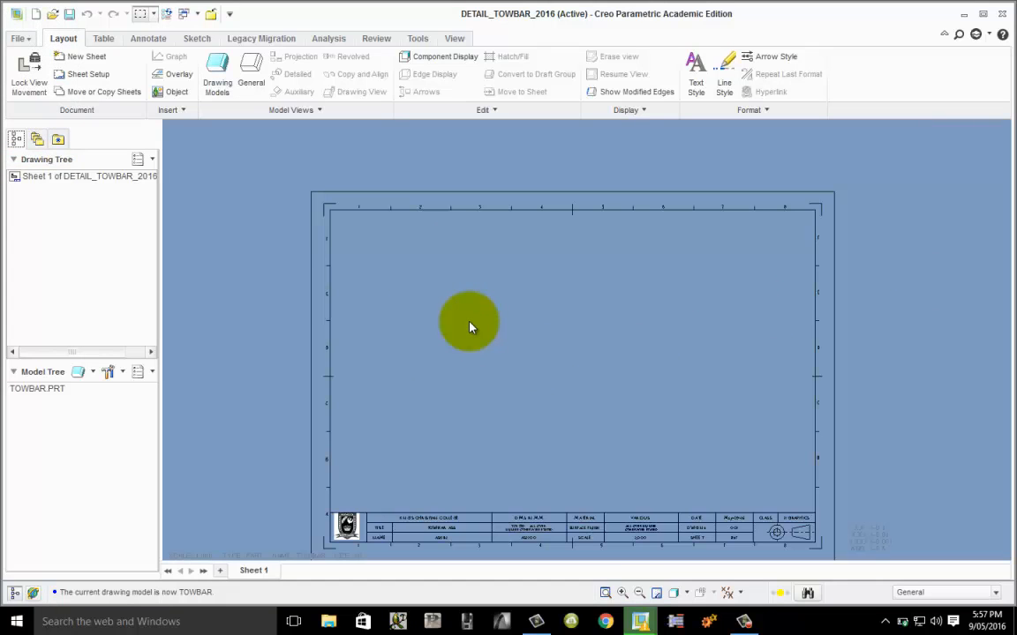
- Insert a general view of the towbar with no combined state in the left half of the sheet
click(252, 65)
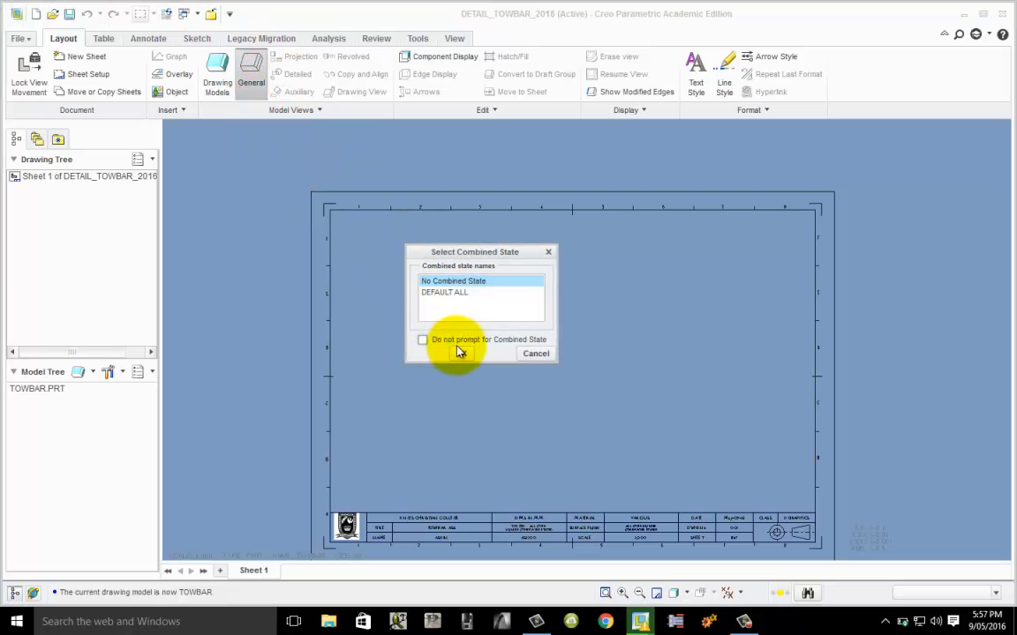
click(460, 353)
click(457, 359)
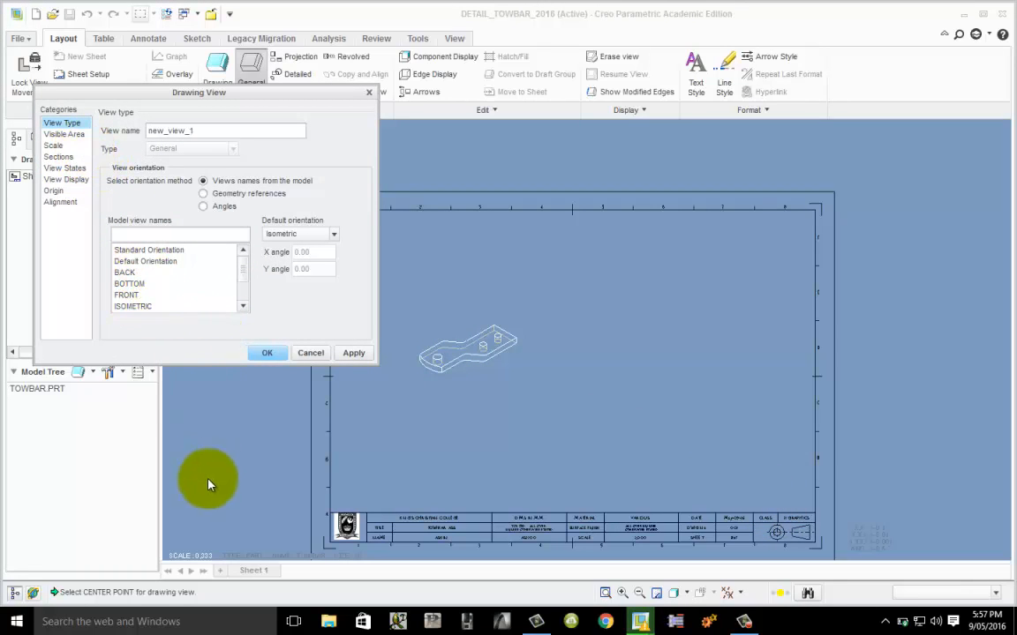
- Try the FRONT model orientation for the new towbar view
click(128, 295)
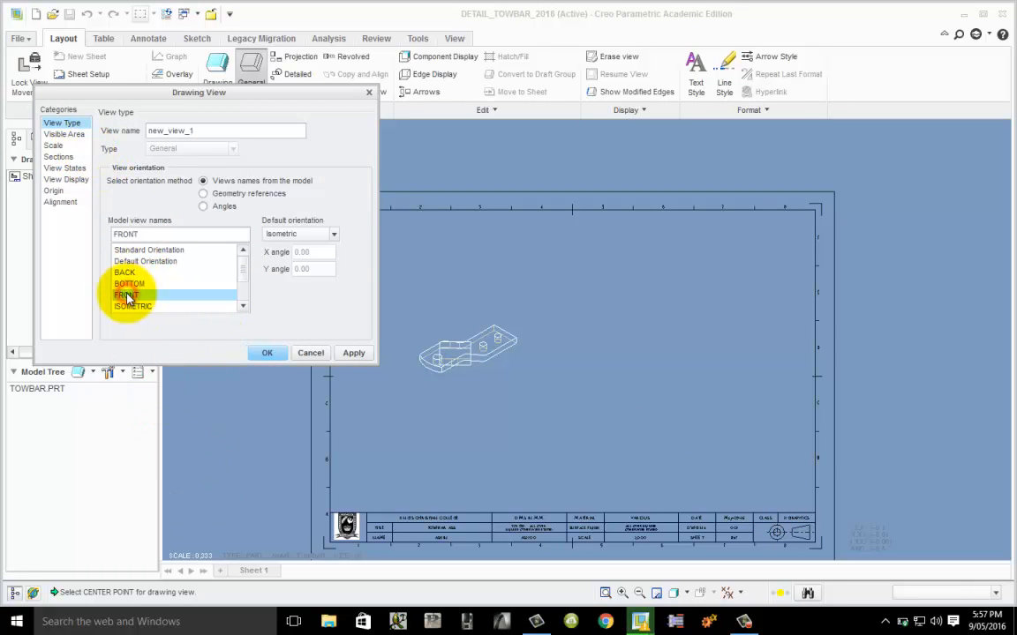
scroll(465, 381, down, 3)
scroll(466, 377, up, 1)
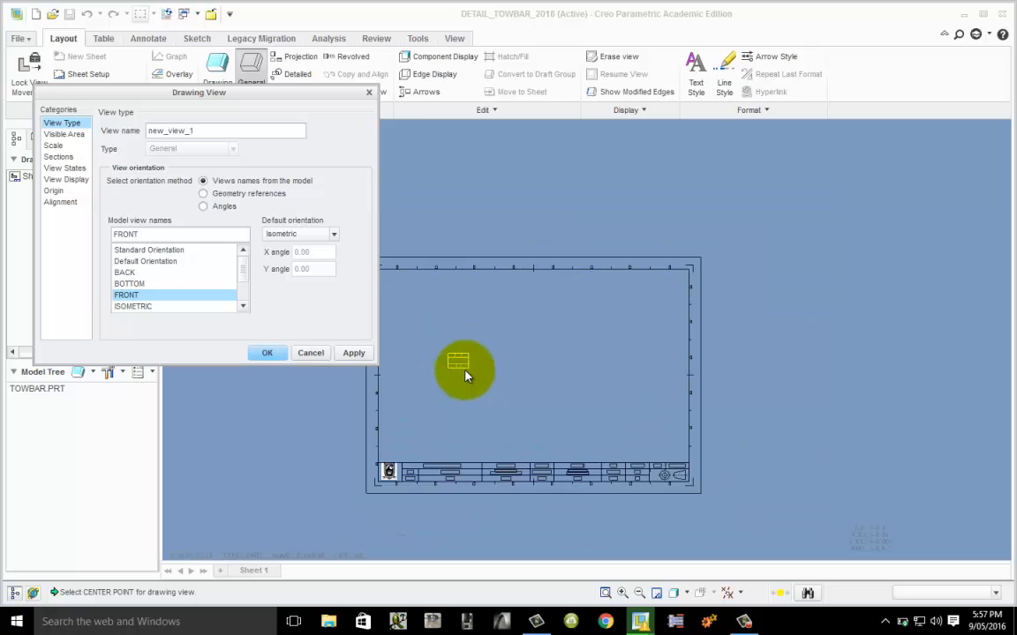
scroll(462, 362, up, 2)
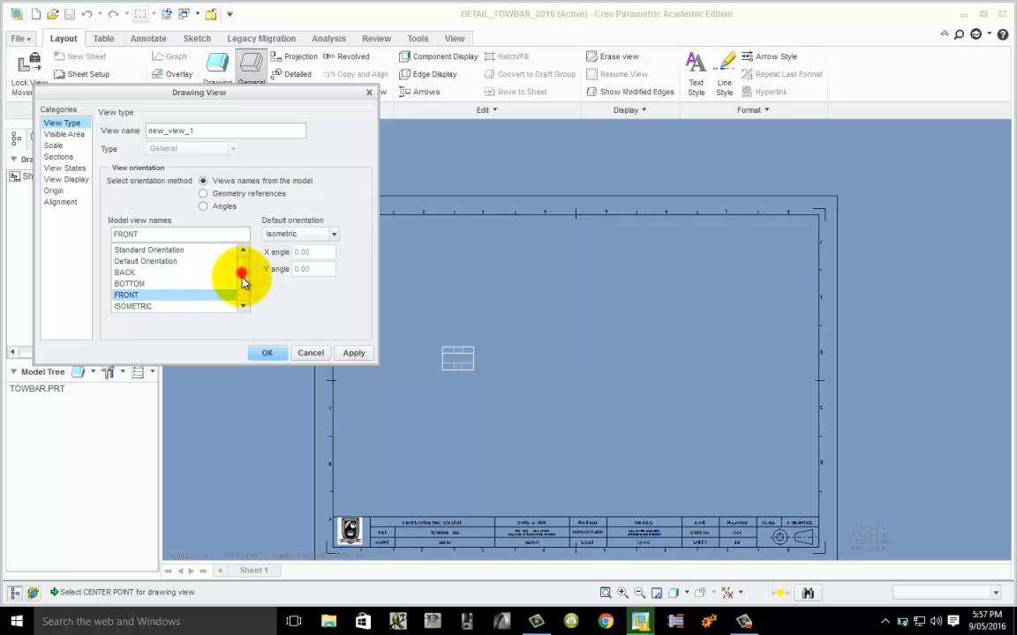
- Orient the new towbar view to the RIGHT model view, apply it and finish the view definition
drag(244, 280, 244, 293)
click(141, 297)
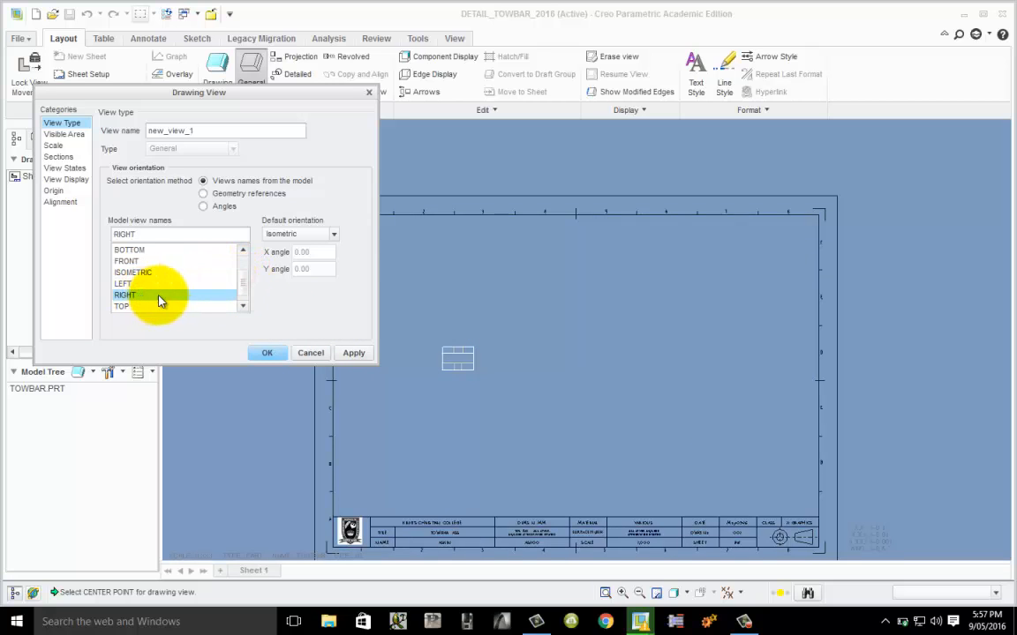
double_click(158, 299)
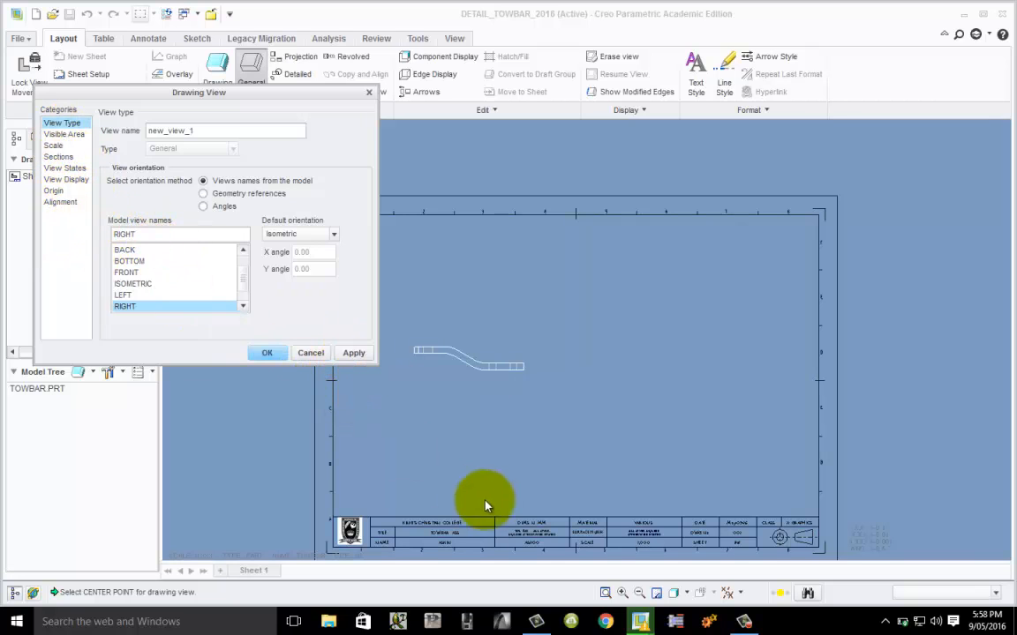
click(344, 353)
click(310, 353)
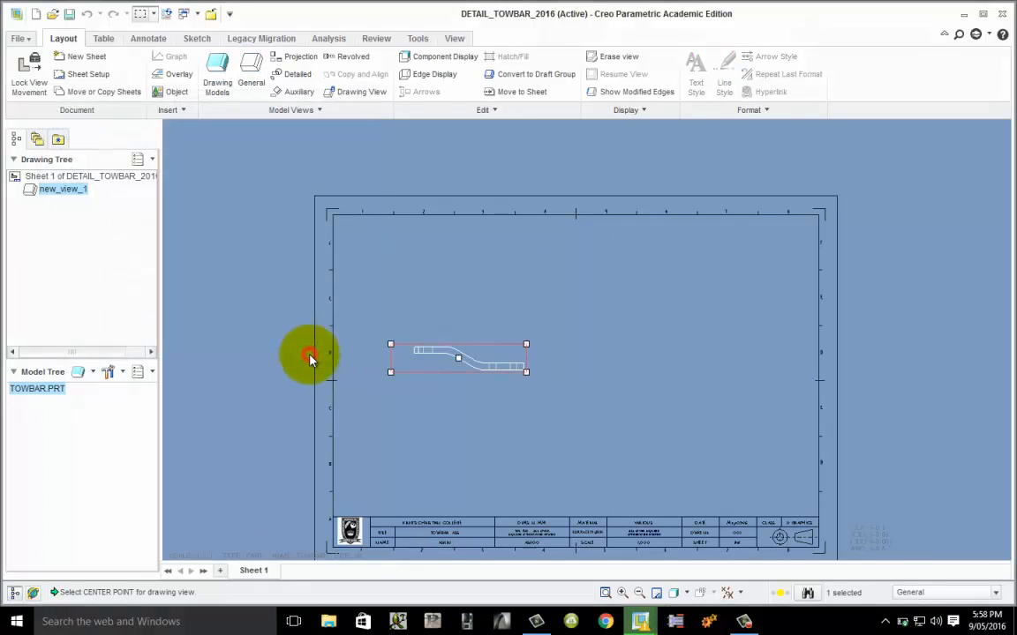
- Move the towbar side view lower on the sheet and place a projected top view above it
mouse_move(457, 386)
mouse_down()
mouse_move(456, 363)
mouse_move(457, 424)
mouse_move(481, 479)
mouse_up()
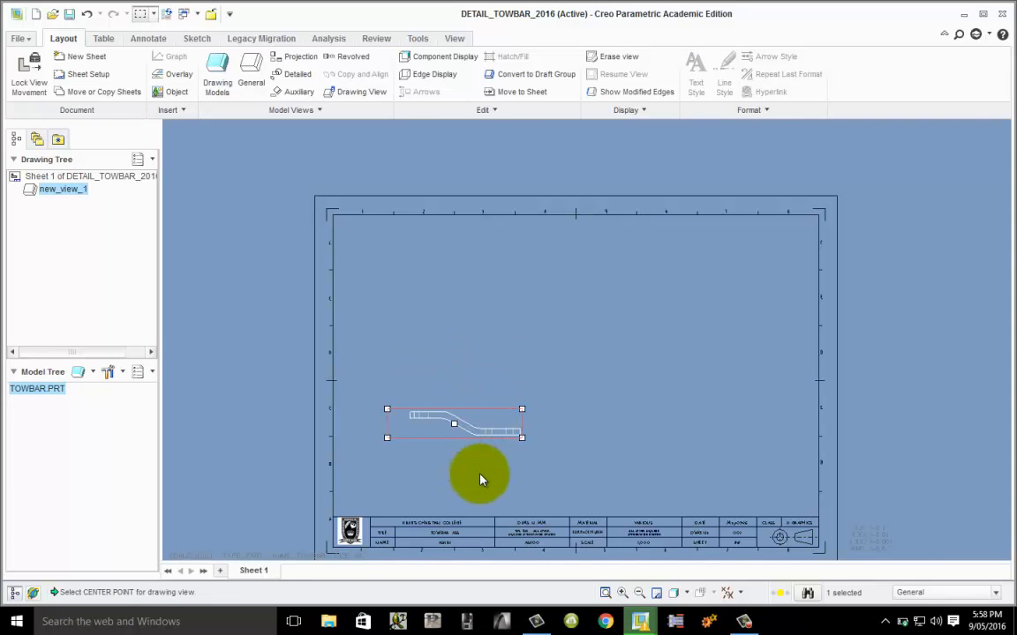
right_click(456, 423)
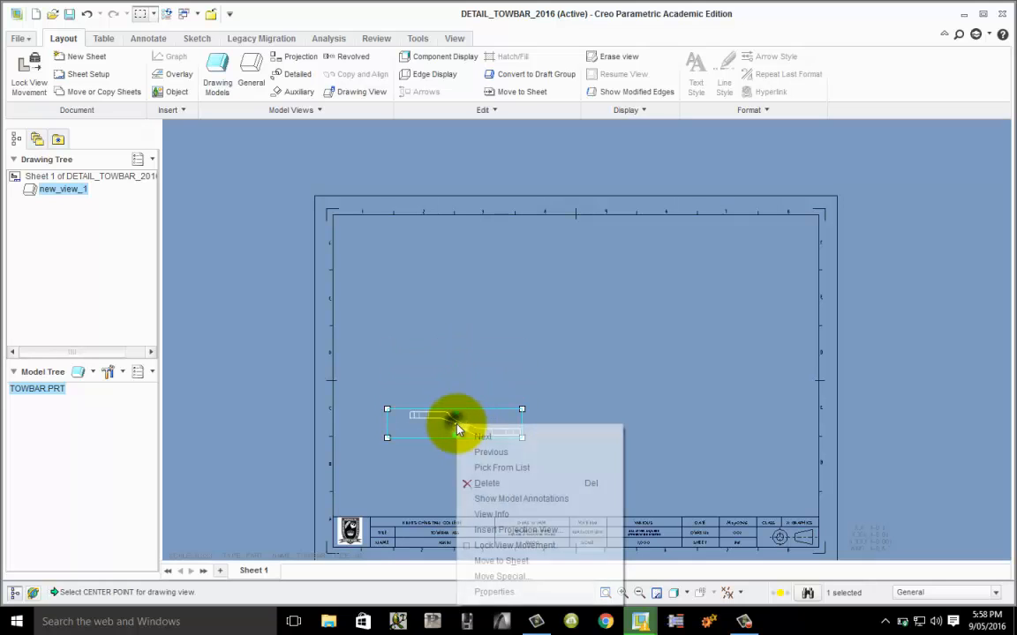
click(494, 531)
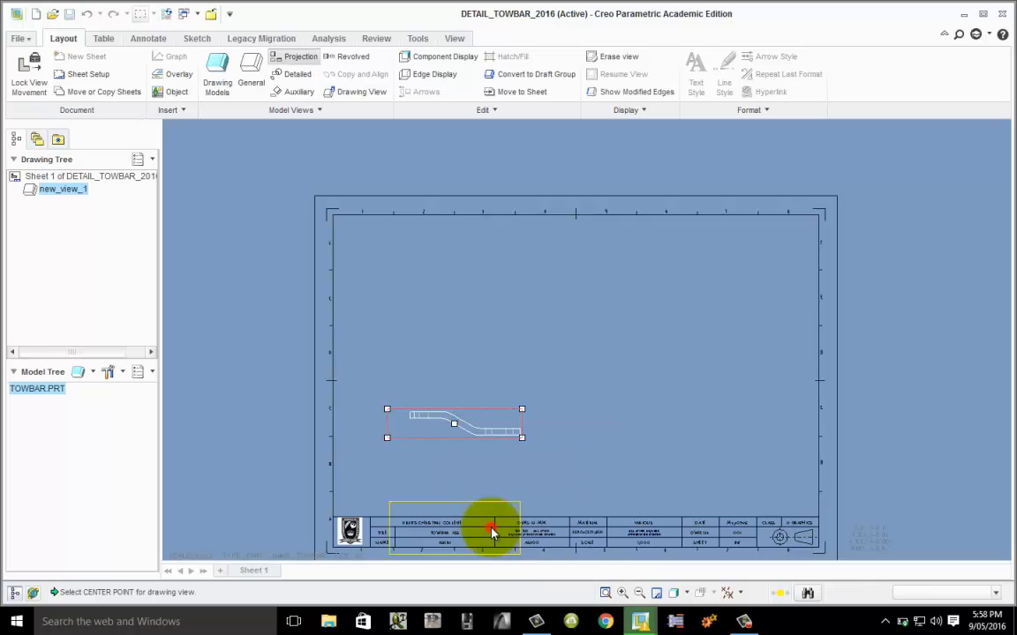
click(496, 341)
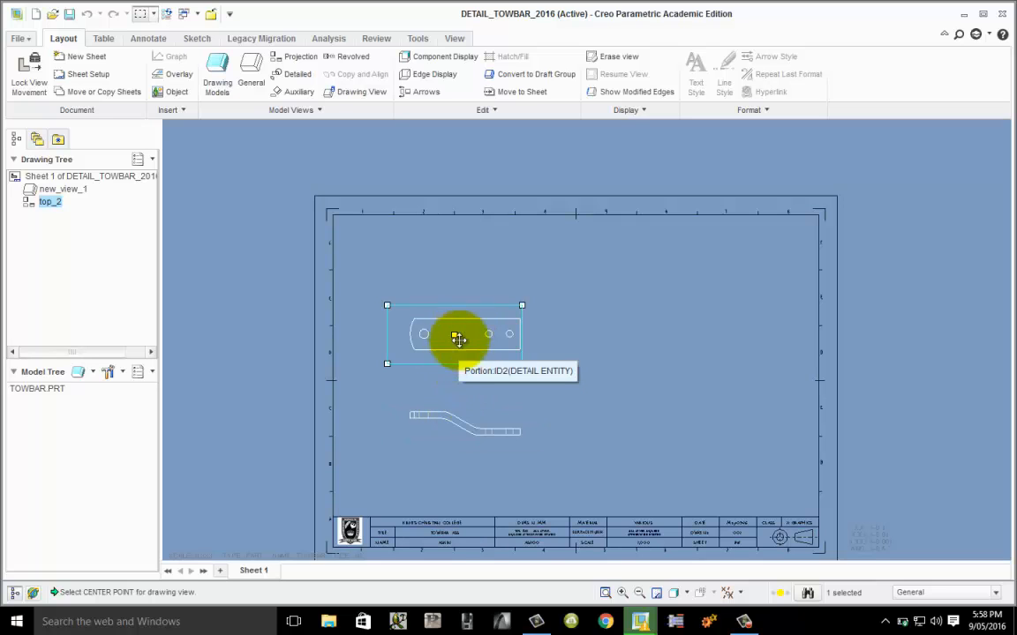
- Give the towbar side view a custom scale of 0.5, then finish its properties and clear the selection
click(440, 419)
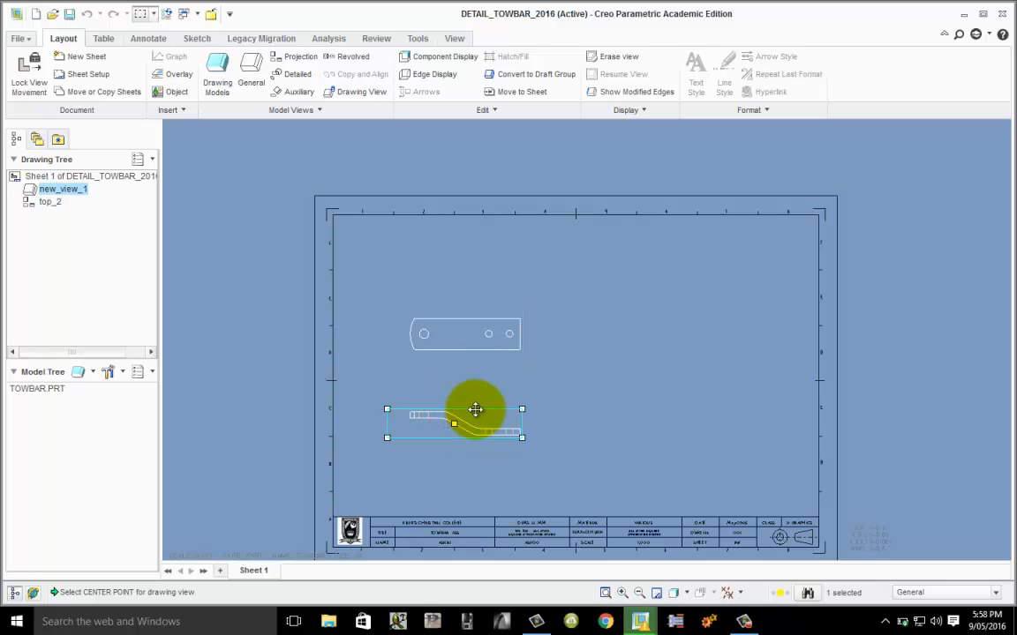
double_click(475, 410)
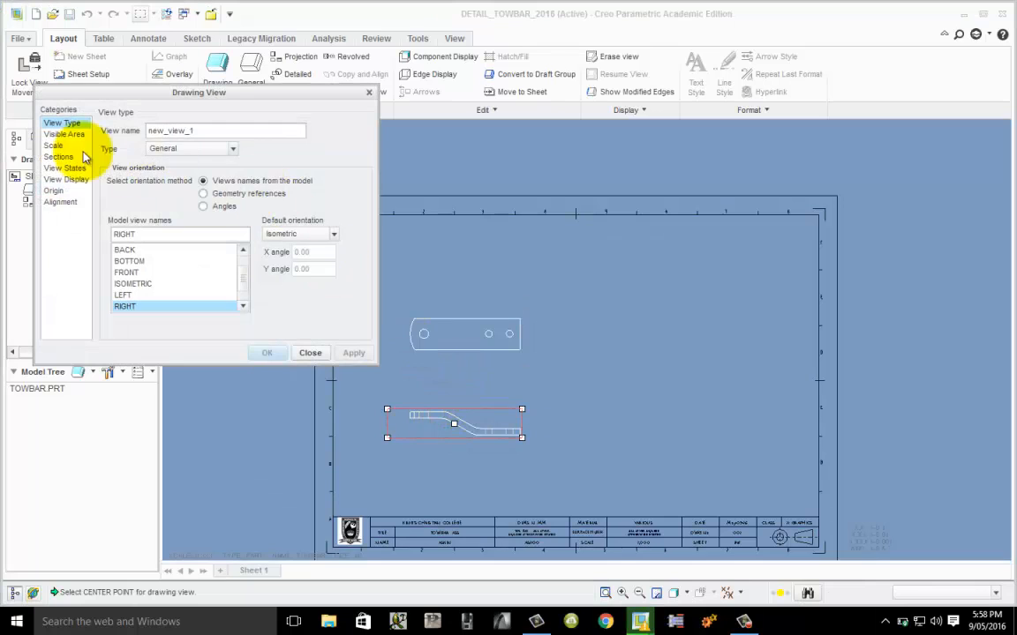
click(57, 145)
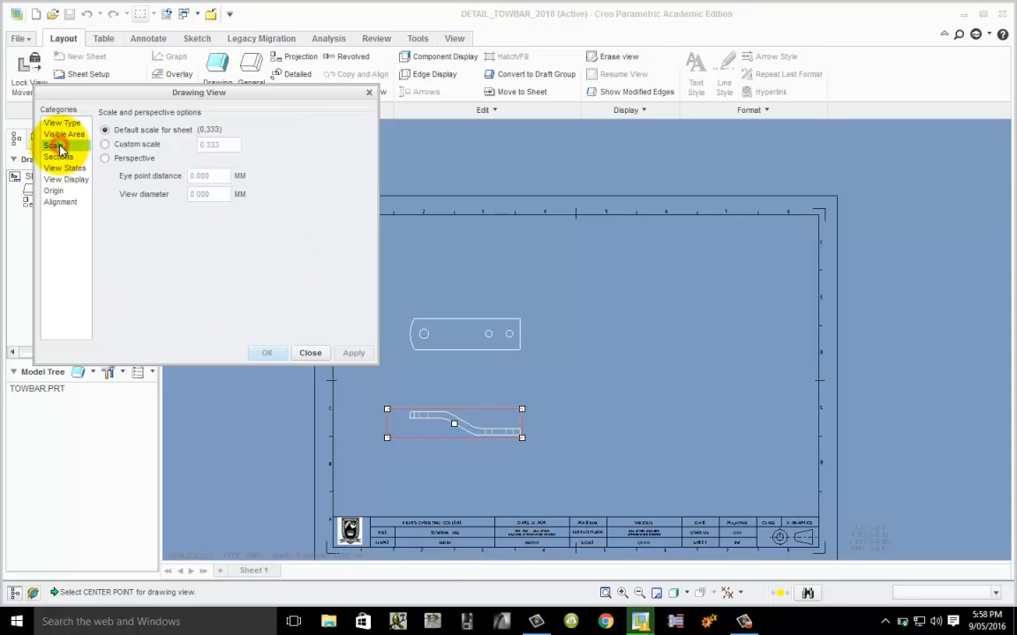
click(107, 144)
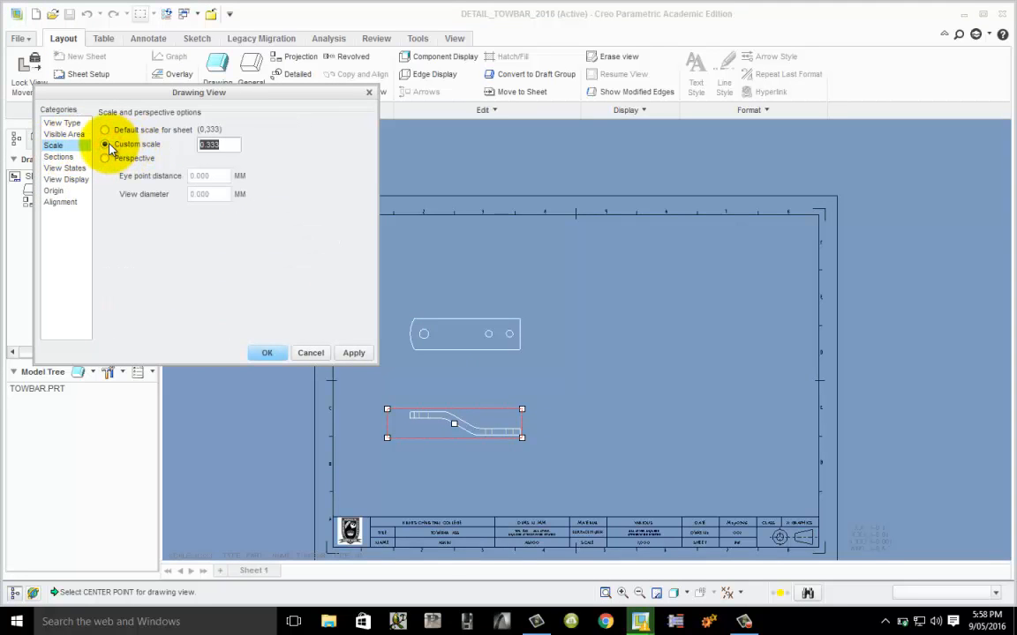
key(BackSpace)
text(.5)
key(Return)
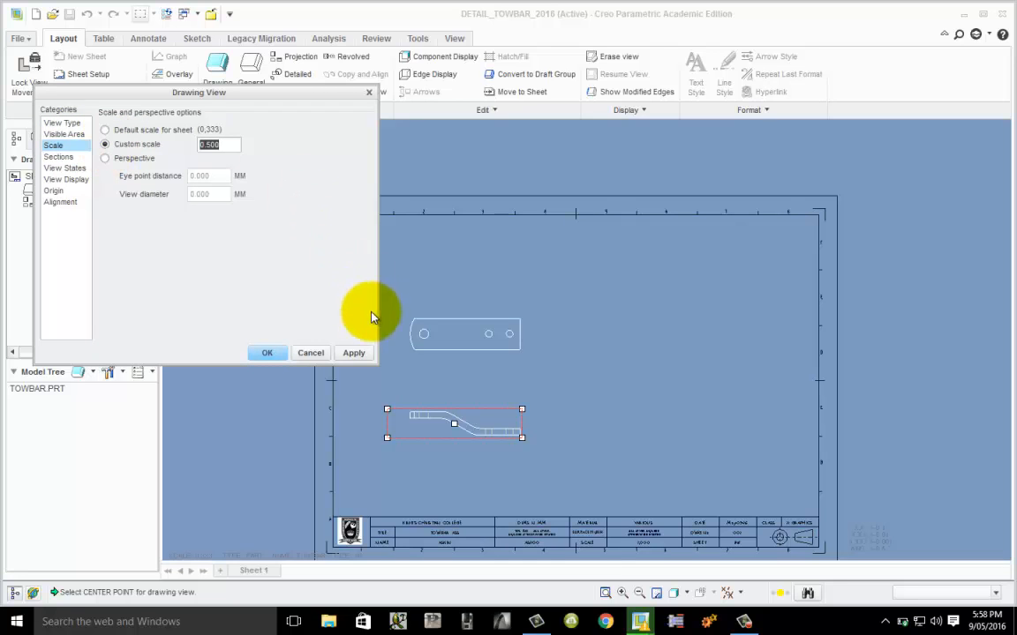
click(353, 353)
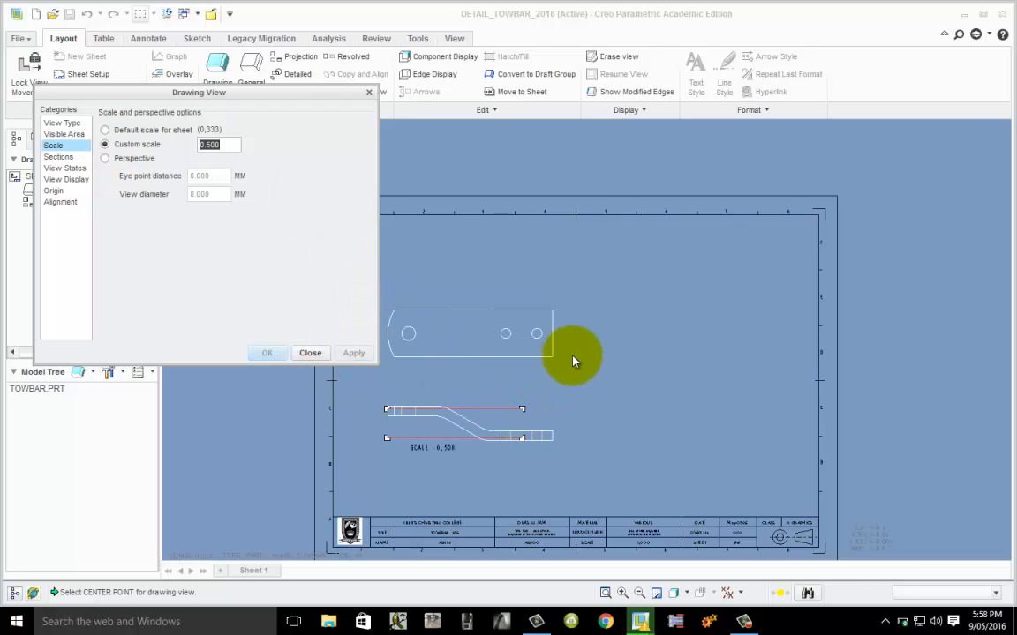
click(319, 355)
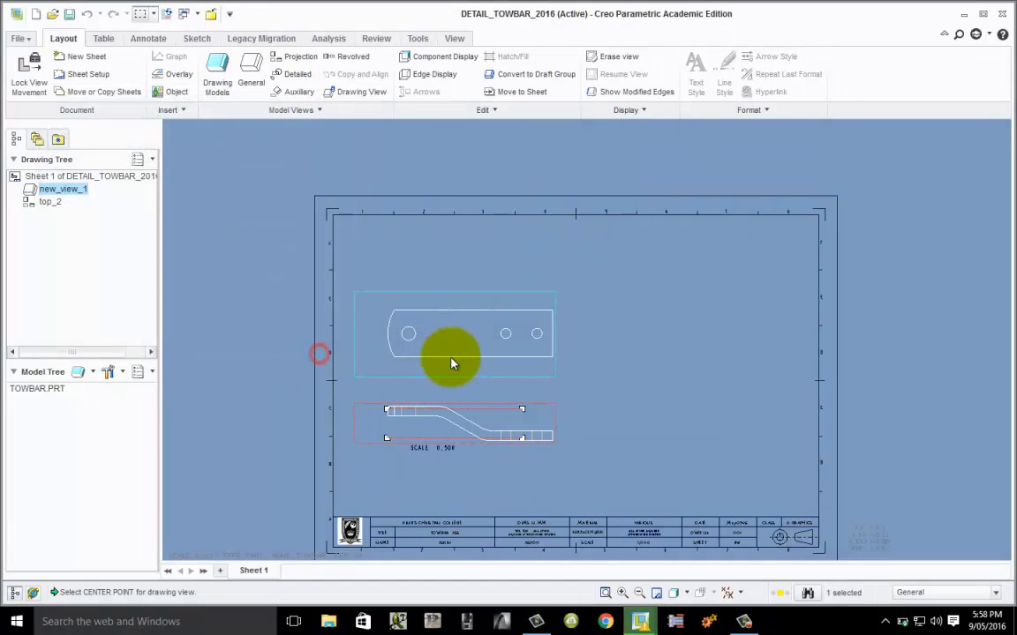
scroll(494, 350, down, 3)
scroll(600, 423, up, 3)
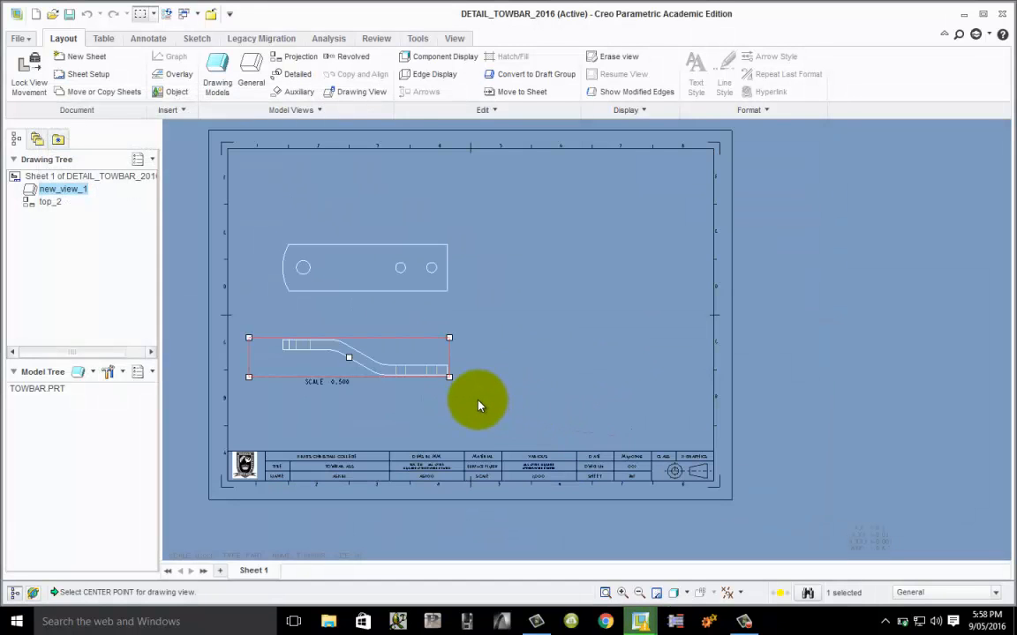
click(517, 254)
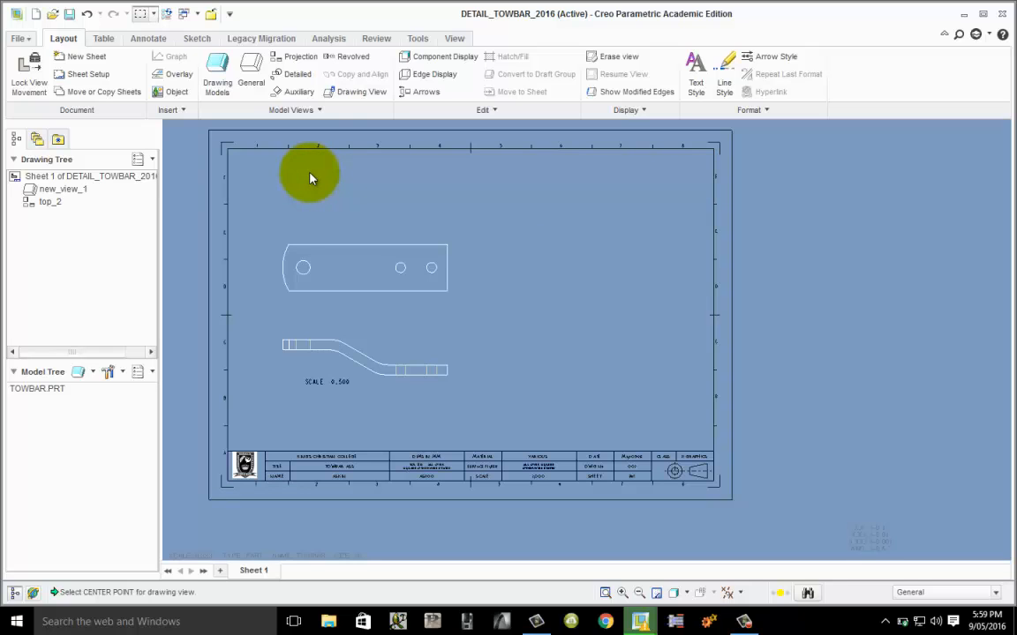
- Set BRACKET as the current drawing model and finish managing the drawing models
click(219, 76)
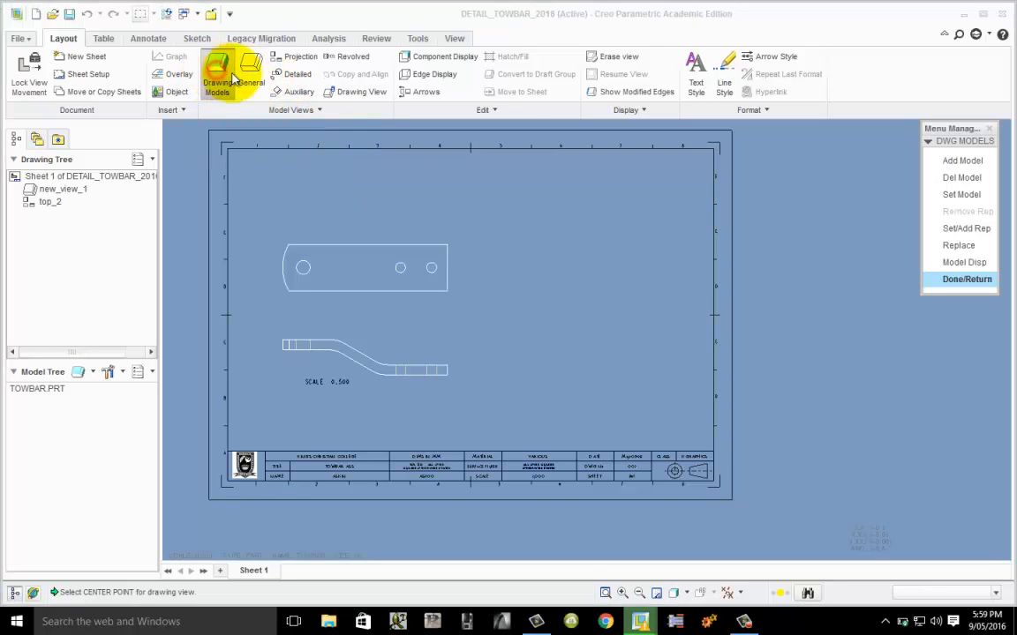
click(952, 196)
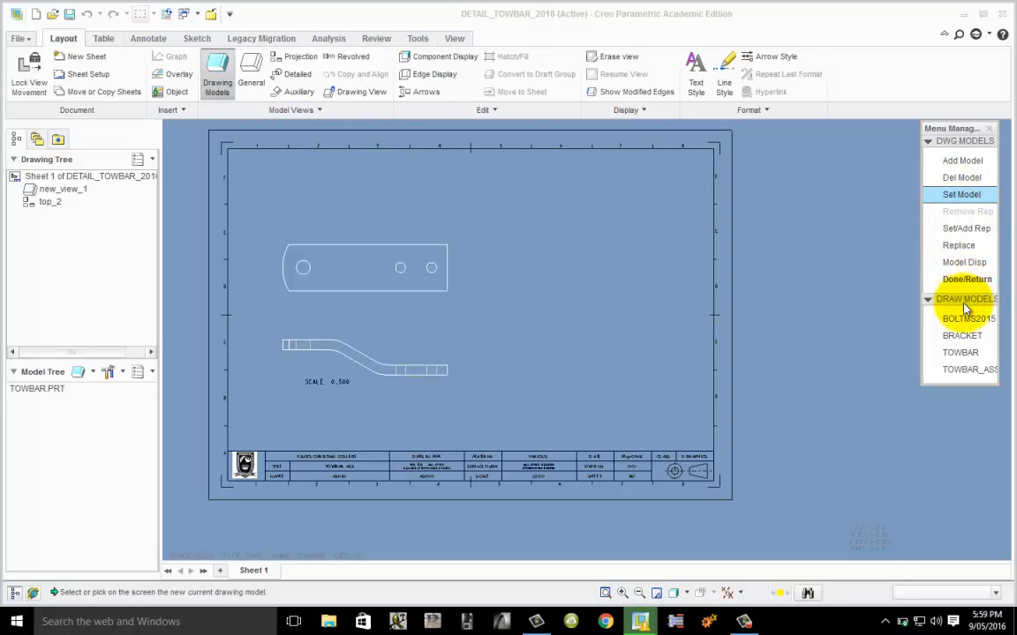
click(962, 337)
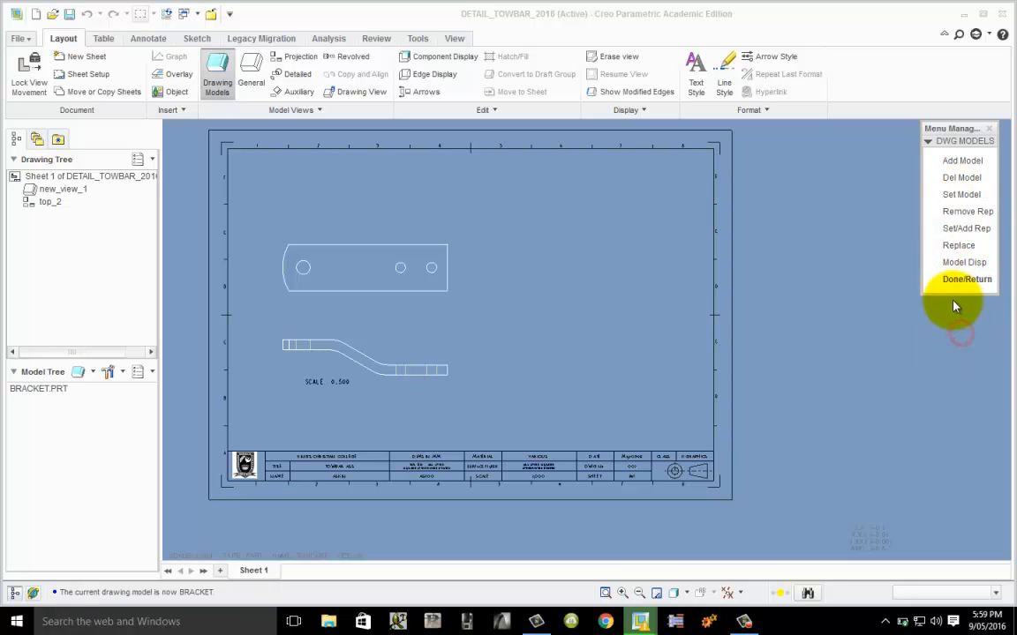
click(966, 279)
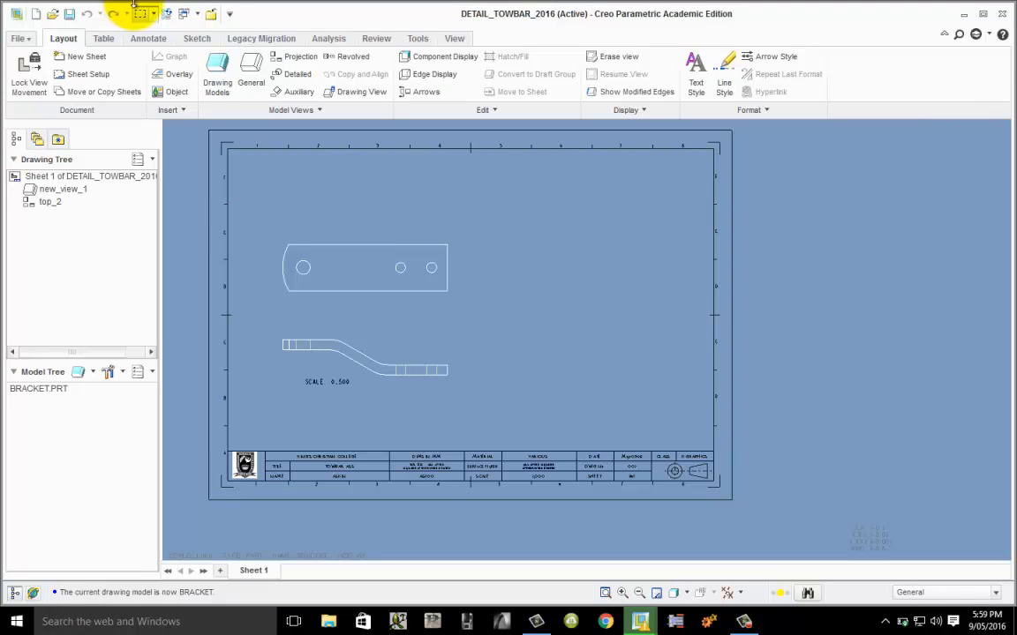
- Insert a general view of the bracket with no combined state right of the towbar views, oriented to FRONT
click(252, 73)
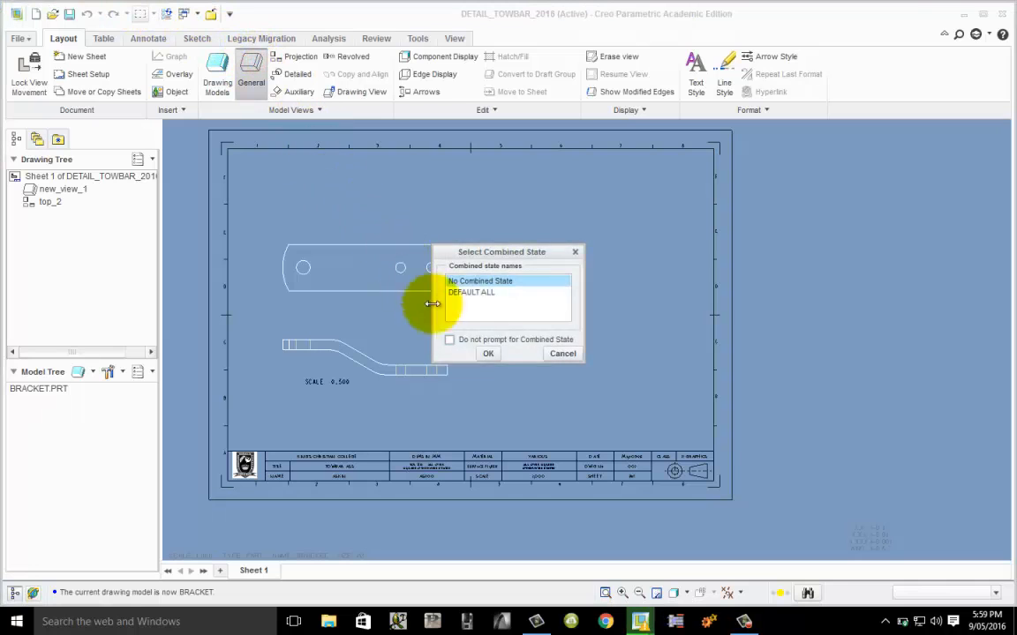
click(488, 353)
click(596, 260)
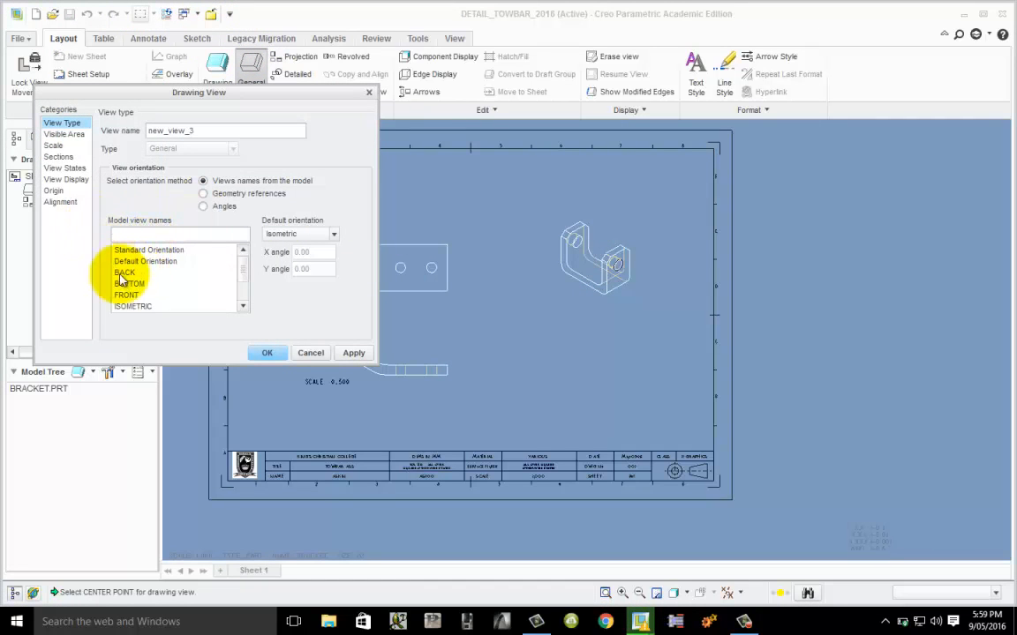
click(128, 295)
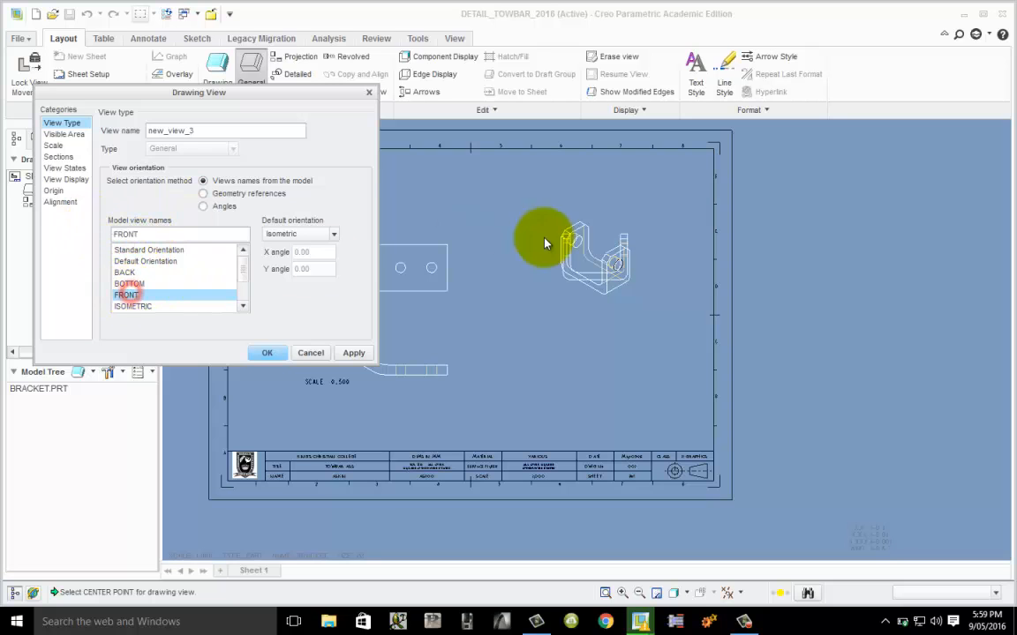
scroll(597, 251, up, 3)
scroll(598, 252, down, 1)
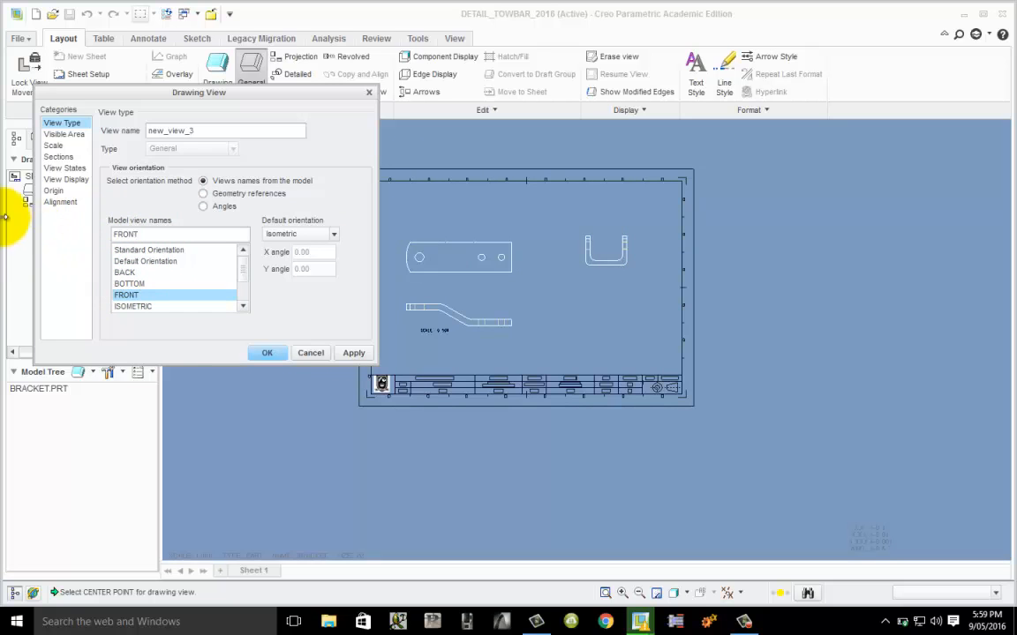
- Give the bracket front view a custom scale of 0.5 and finish its view definition
click(56, 146)
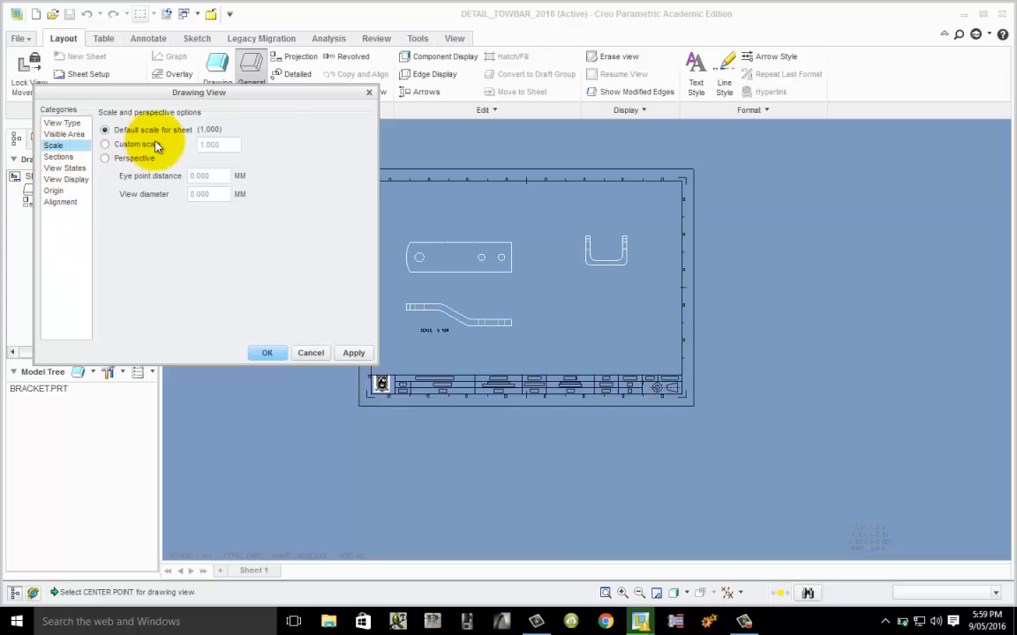
click(105, 147)
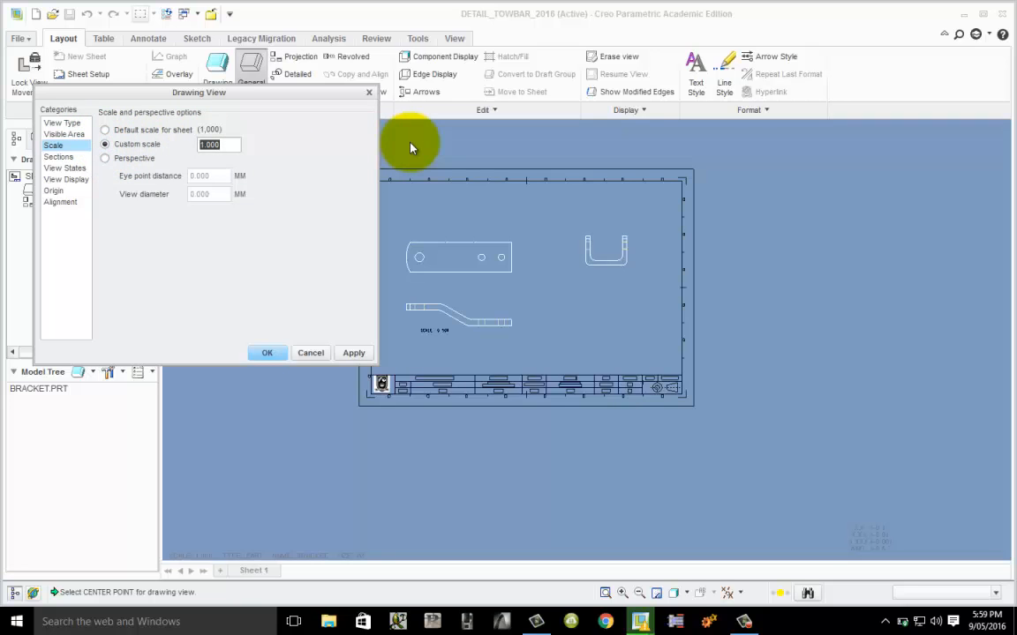
key(BackSpace)
text(0.5)
key(Return)
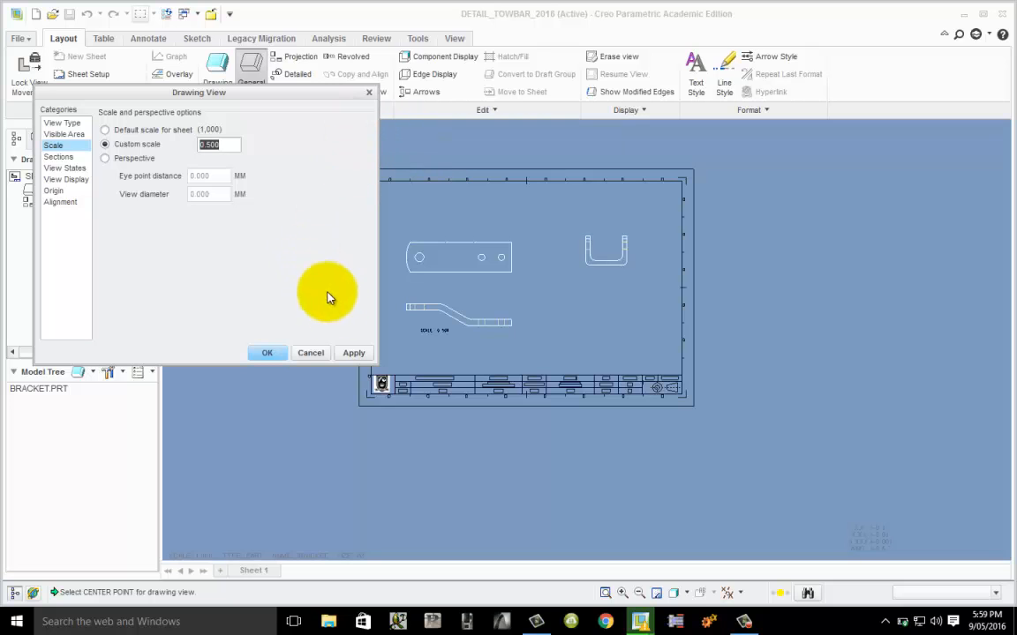
click(349, 353)
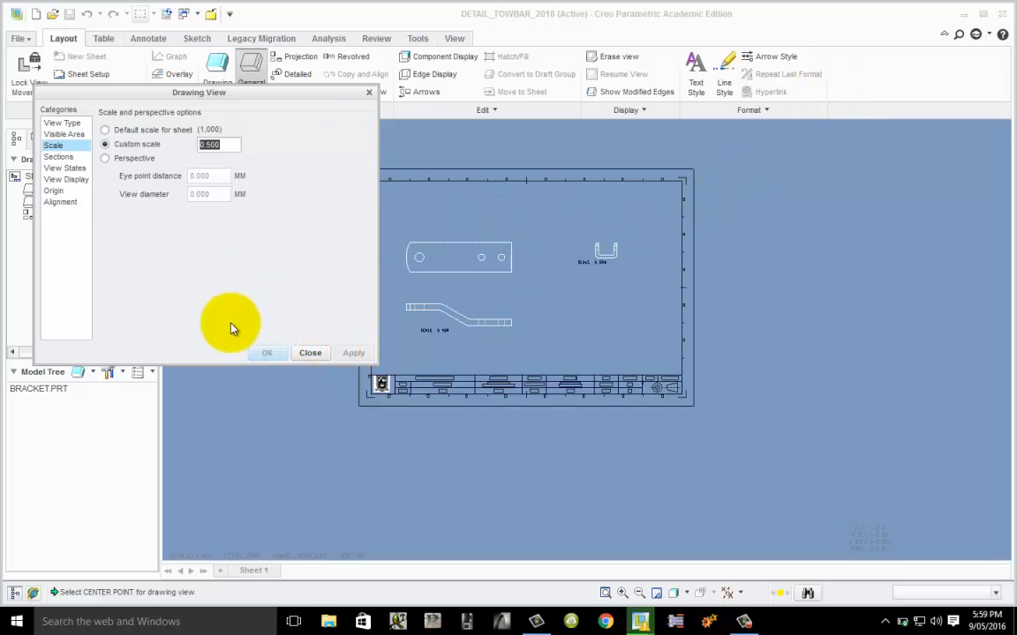
click(319, 353)
- Move the bracket front view closer to the towbar views and insert its projected top view above it
scroll(574, 283, up, 2)
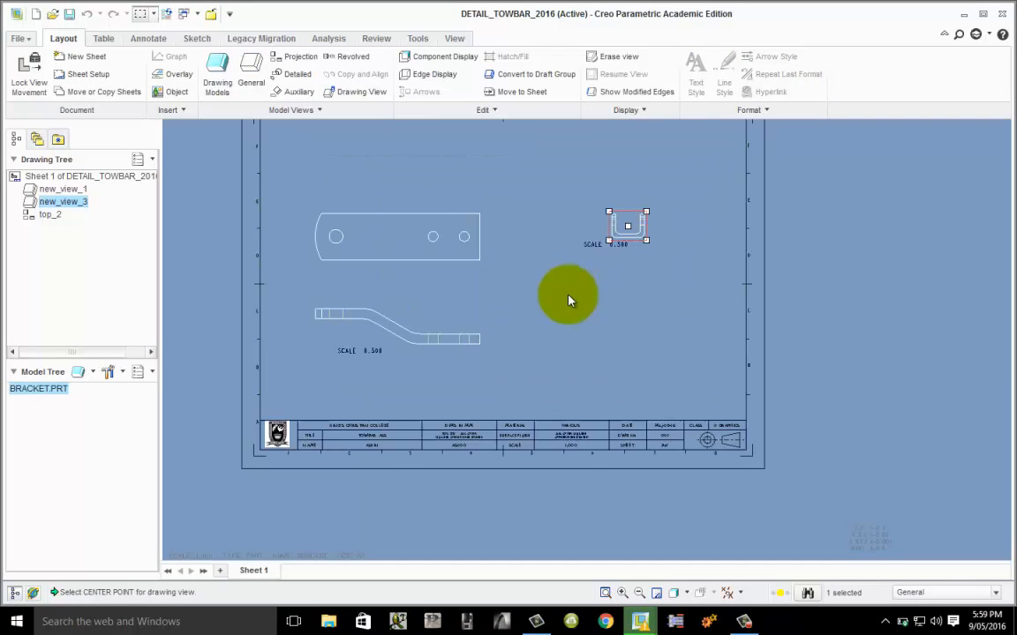
scroll(608, 227, up, 2)
drag(636, 228, 568, 228)
right_click(568, 228)
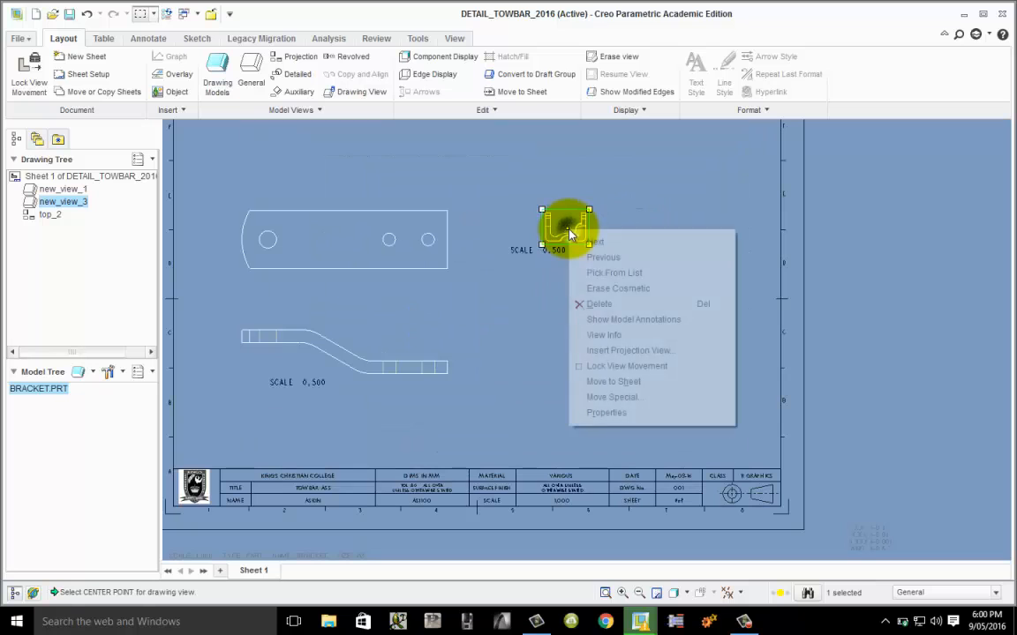
click(598, 351)
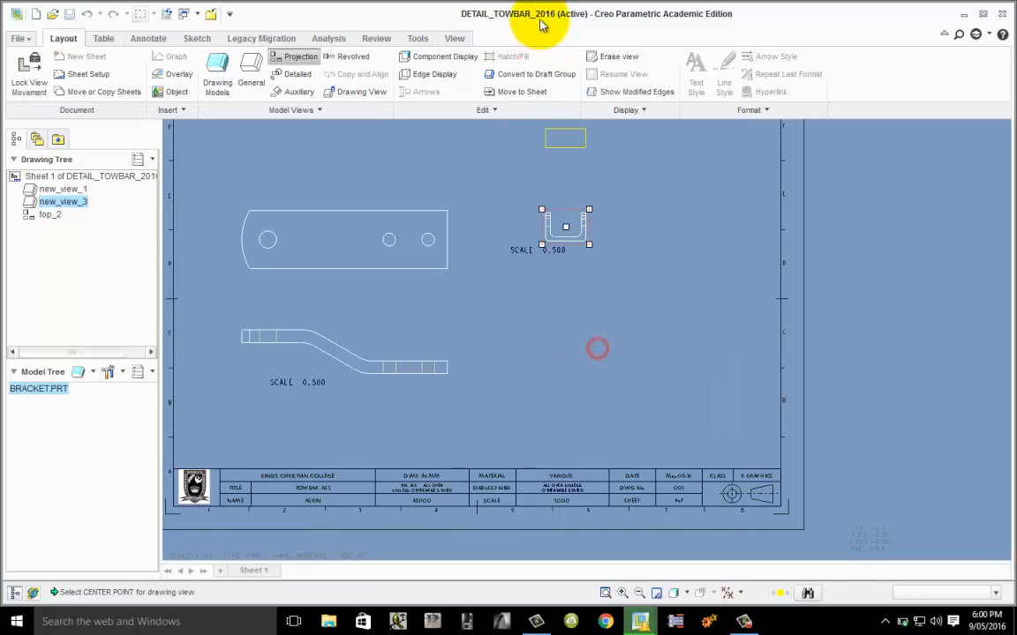
click(566, 156)
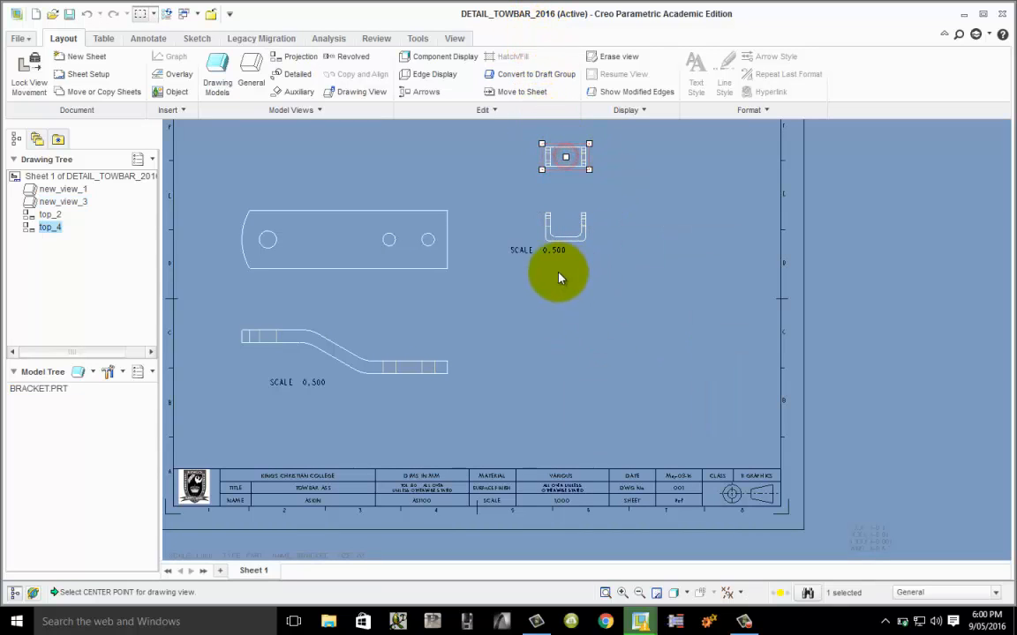
- Insert a projected side view to the right of the bracket front view and clear the selection
click(547, 229)
right_click(550, 230)
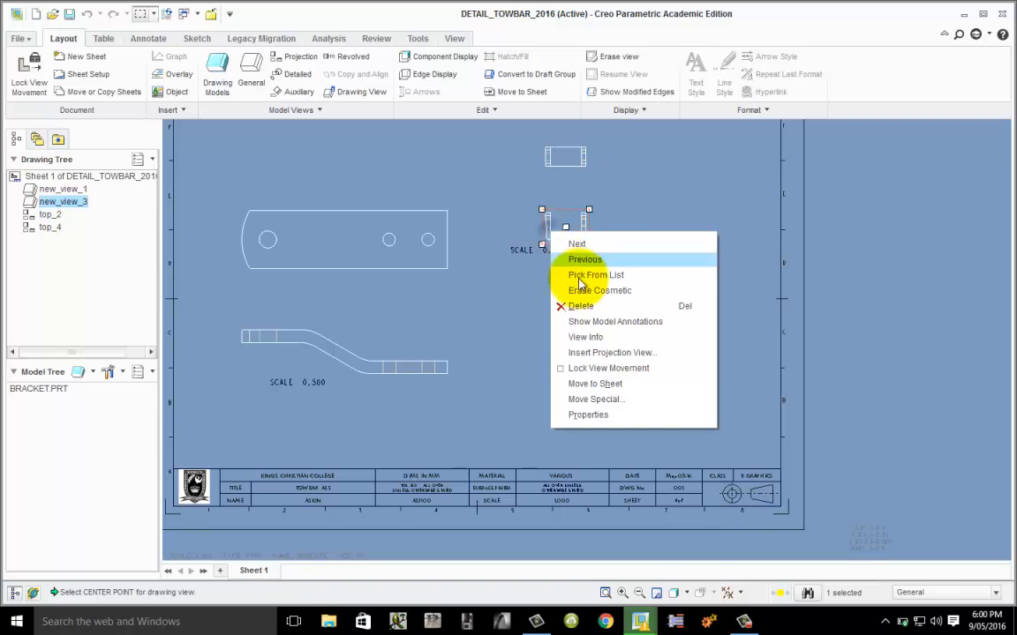
click(604, 346)
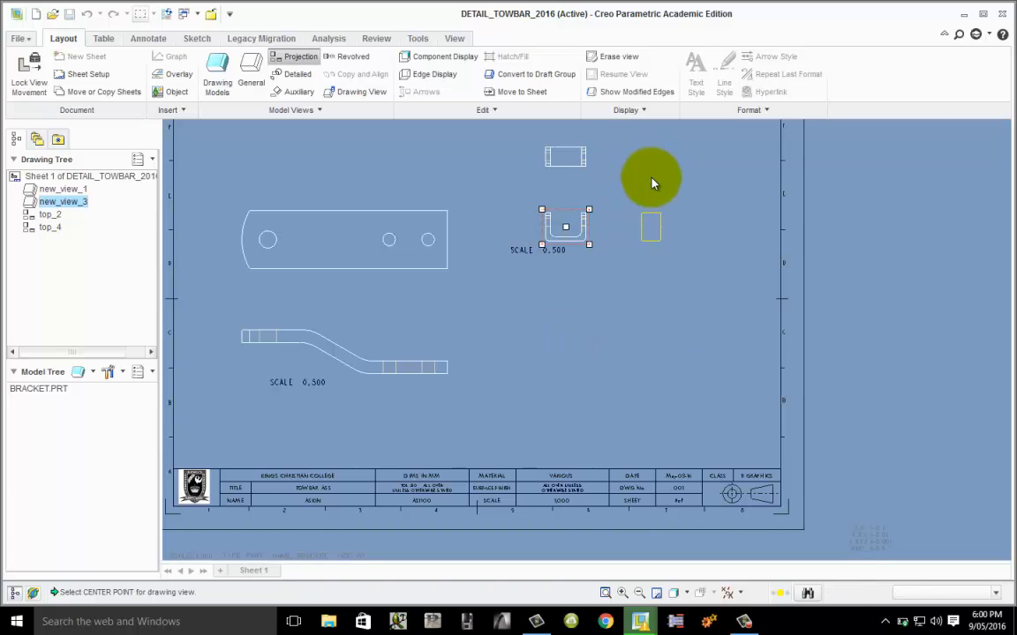
click(653, 178)
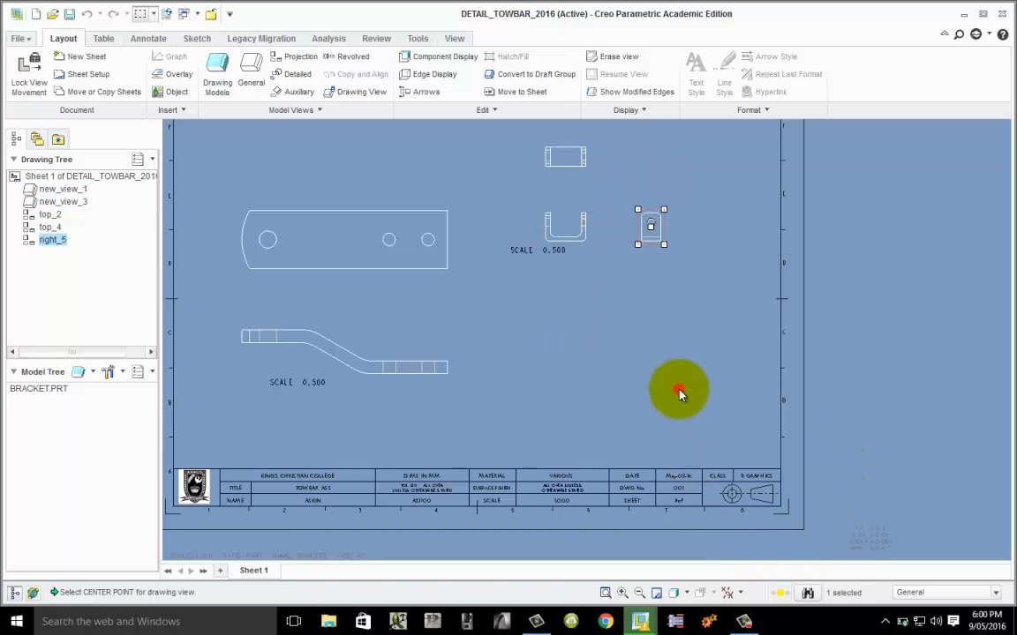
click(663, 345)
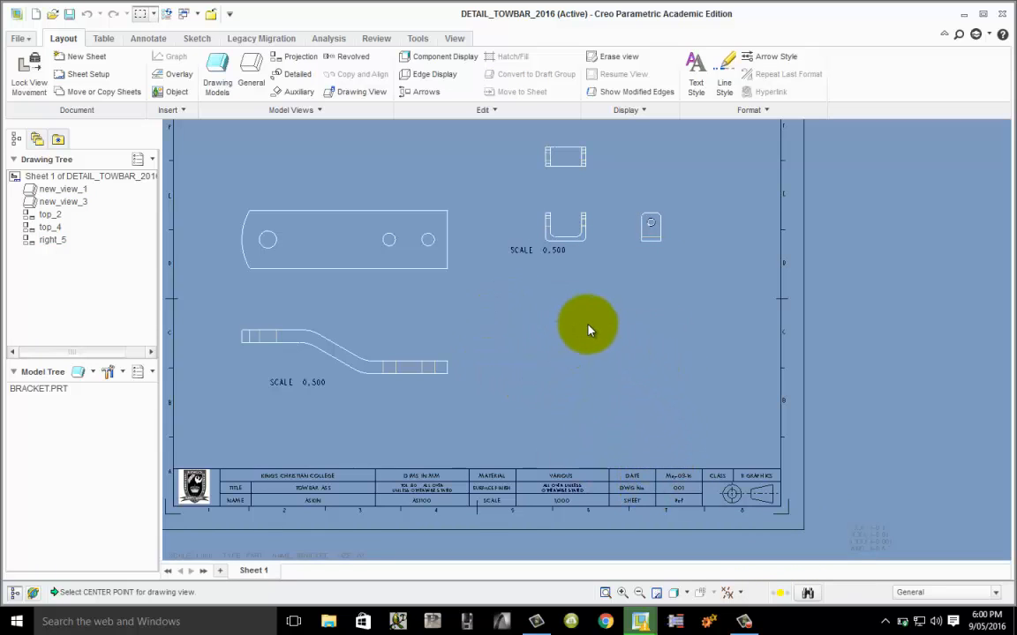
- Set BOLTMS2015 as the current drawing model and finish managing the drawing models
click(218, 75)
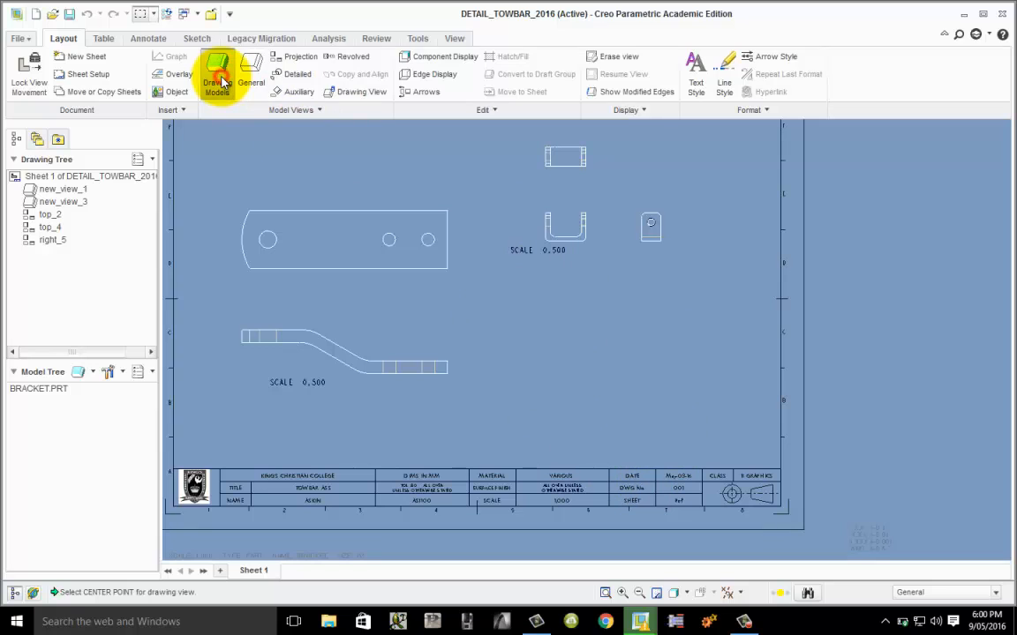
click(217, 78)
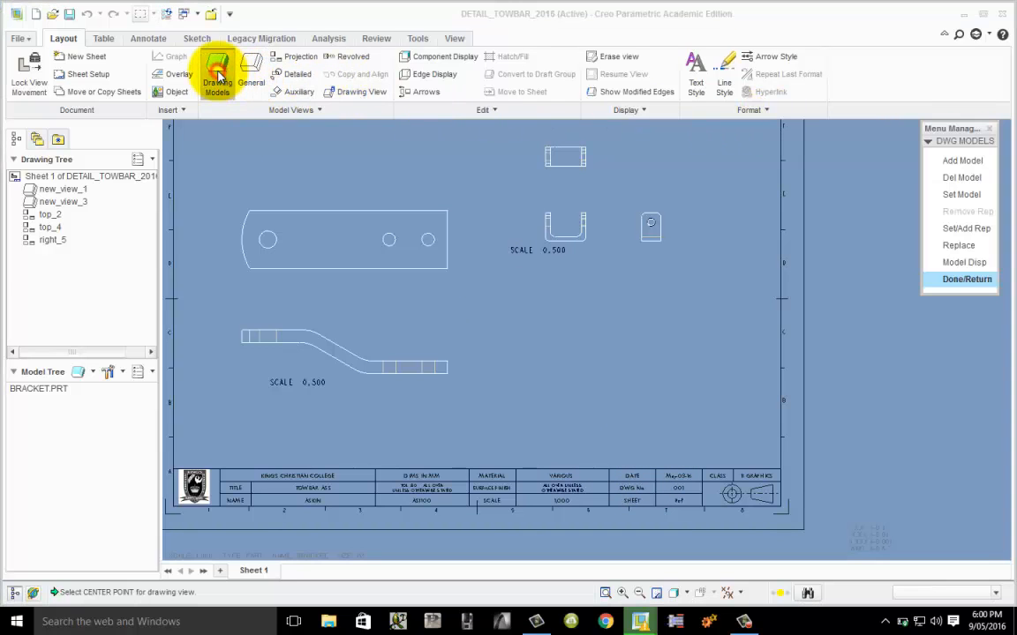
click(961, 195)
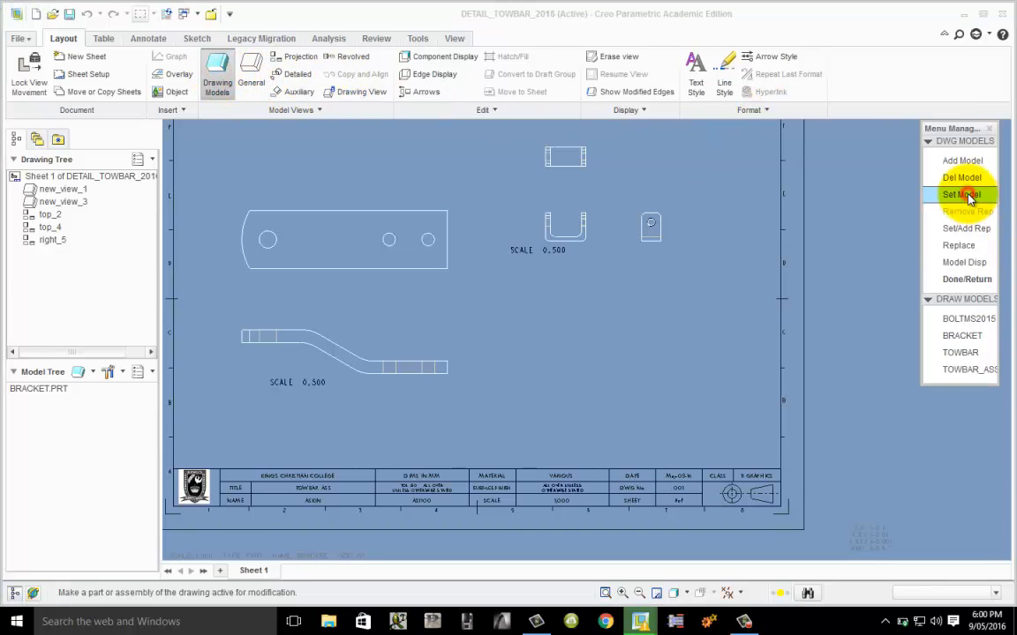
click(971, 318)
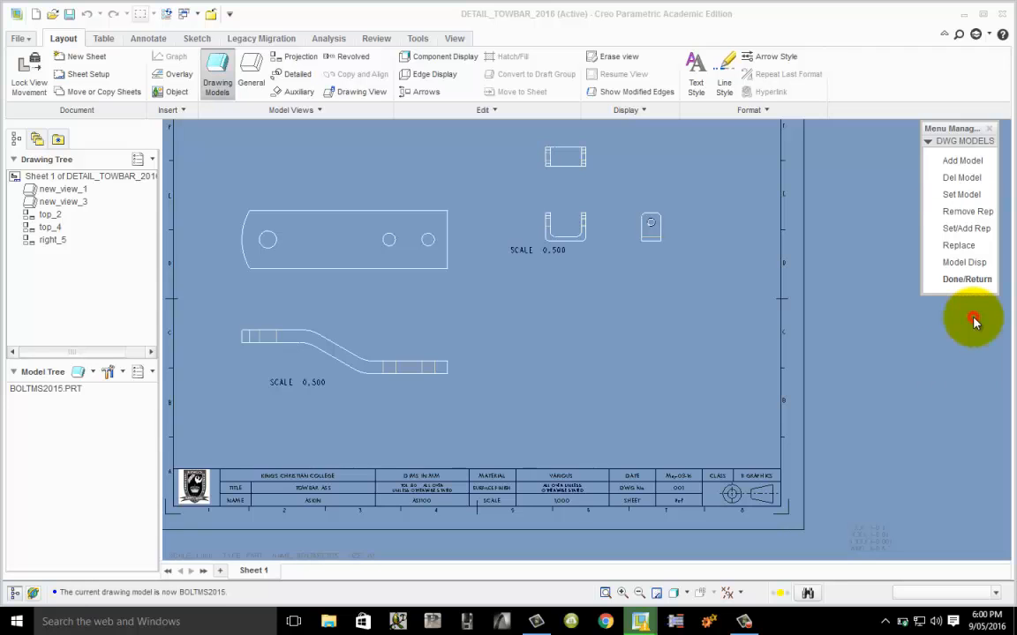
click(967, 280)
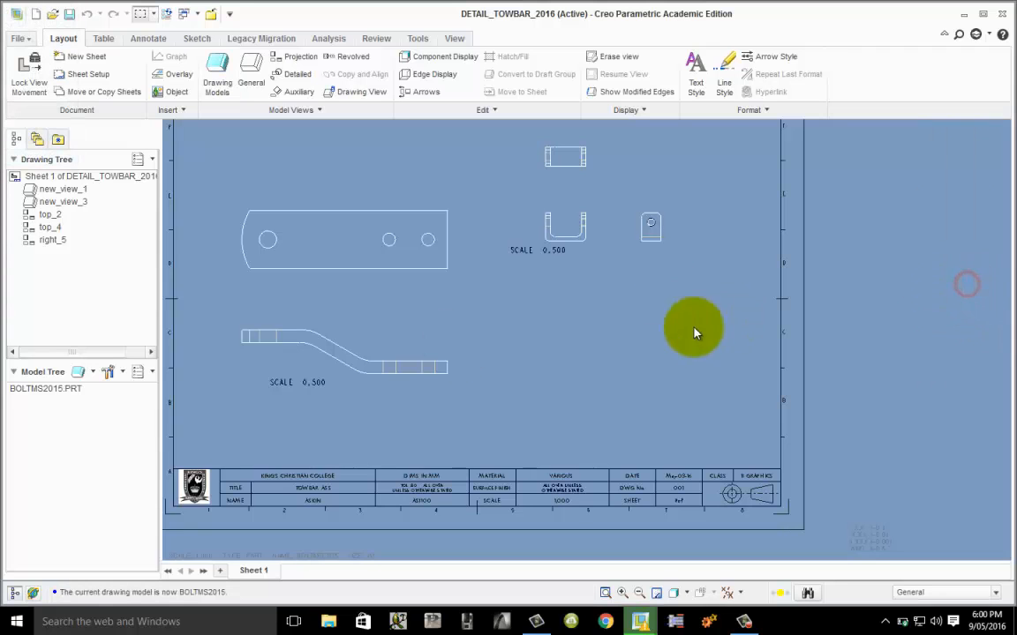
- Insert a general view of the bolt with no combined state below the bracket views, oriented to FRONT
right_click(571, 357)
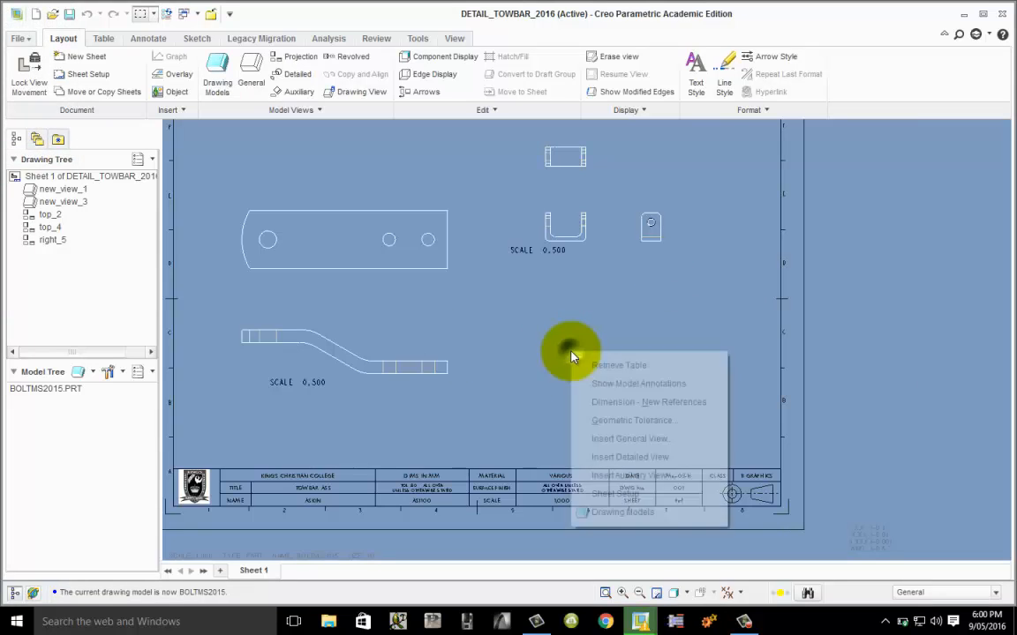
click(635, 421)
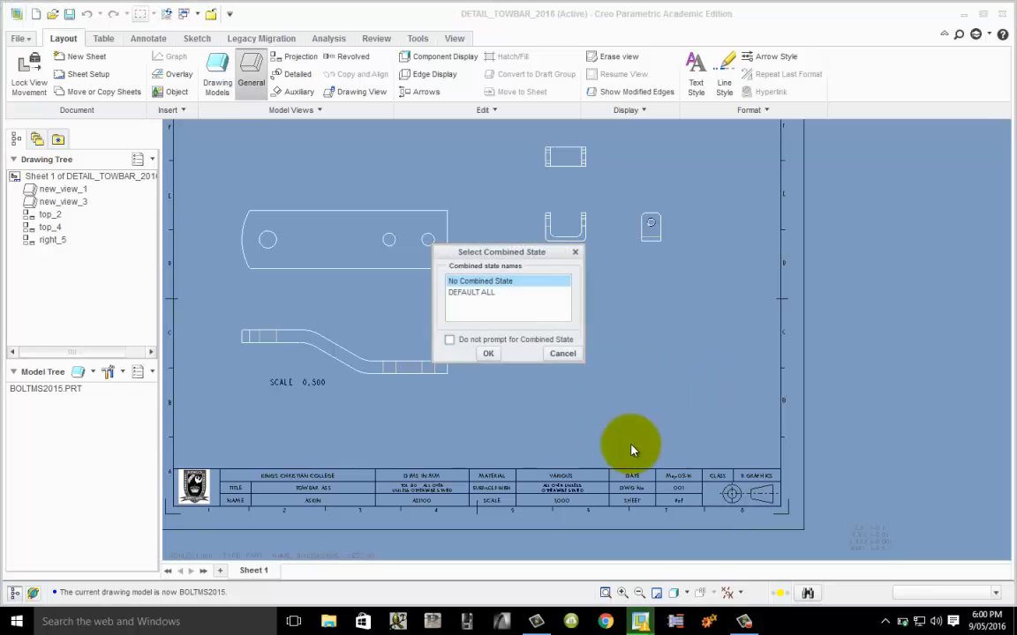
click(490, 355)
click(608, 358)
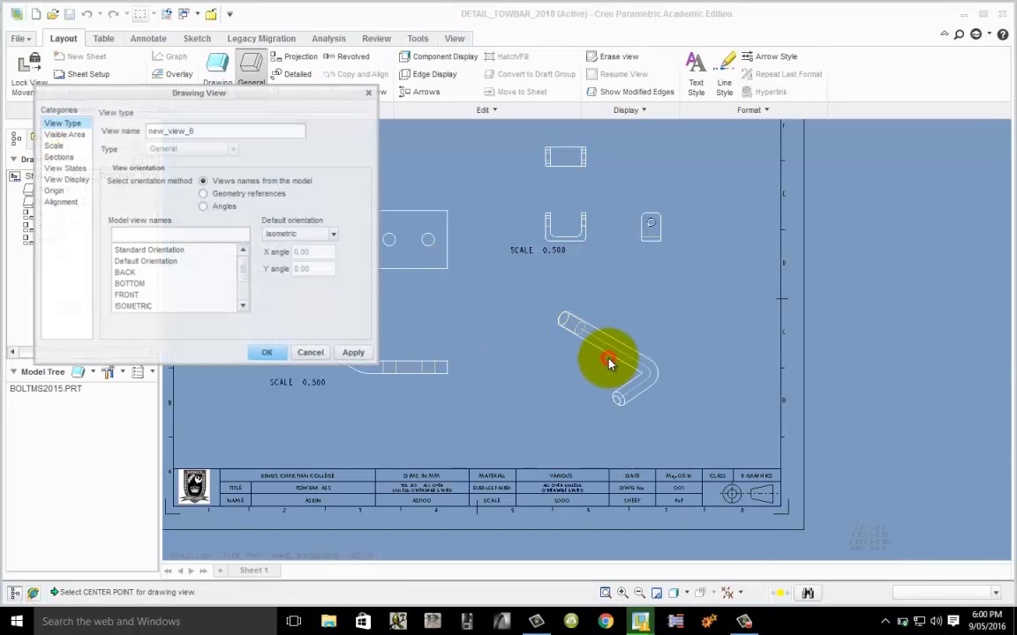
click(134, 295)
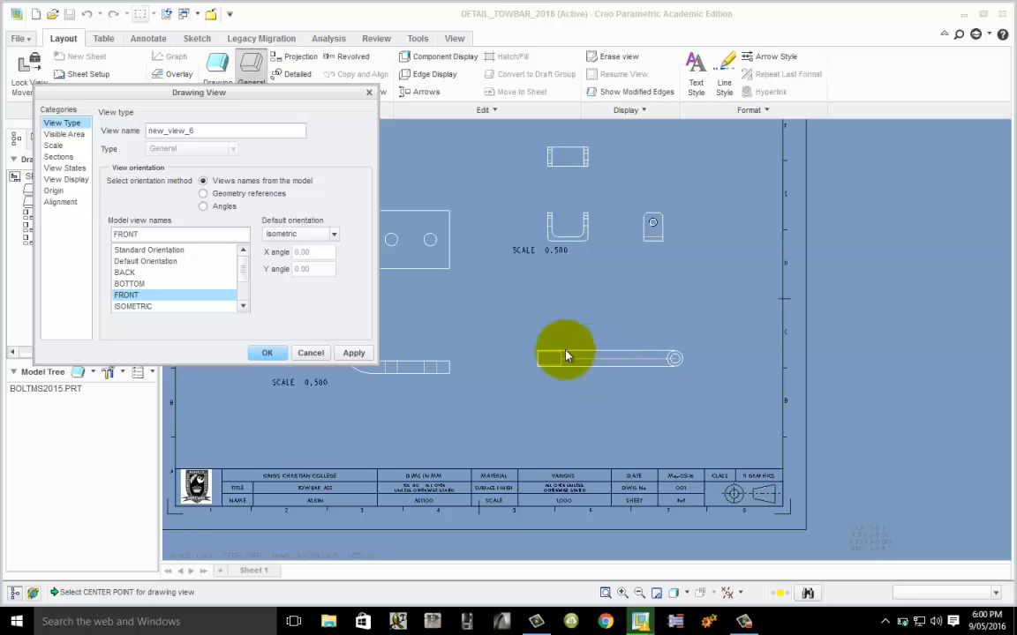
- Give the bolt front view a custom scale of 0.5 and finish its view definition
click(53, 145)
click(137, 146)
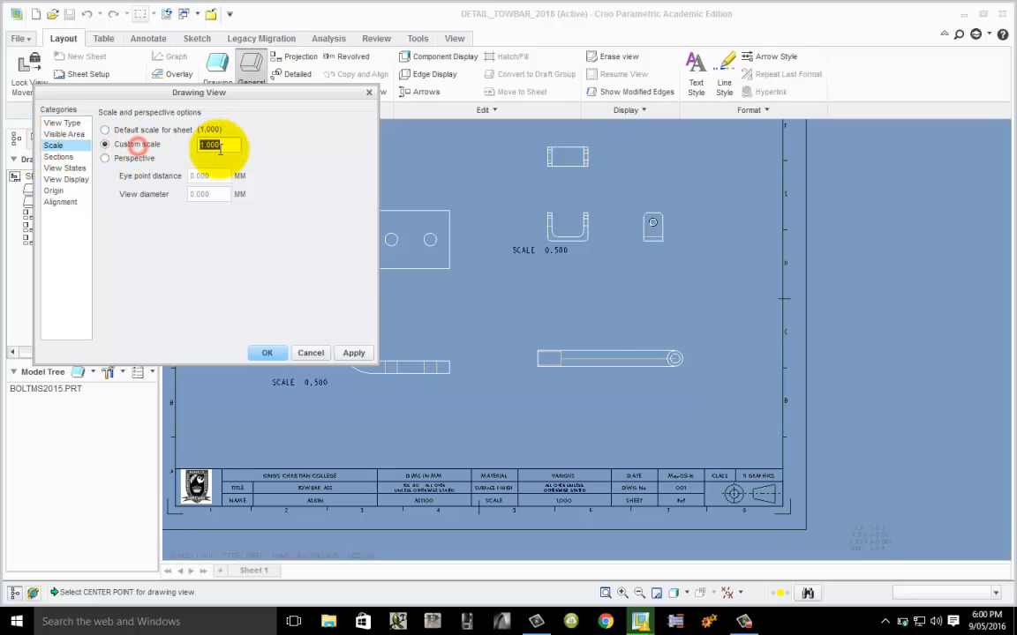
text(5)
key(Return)
click(351, 352)
click(305, 352)
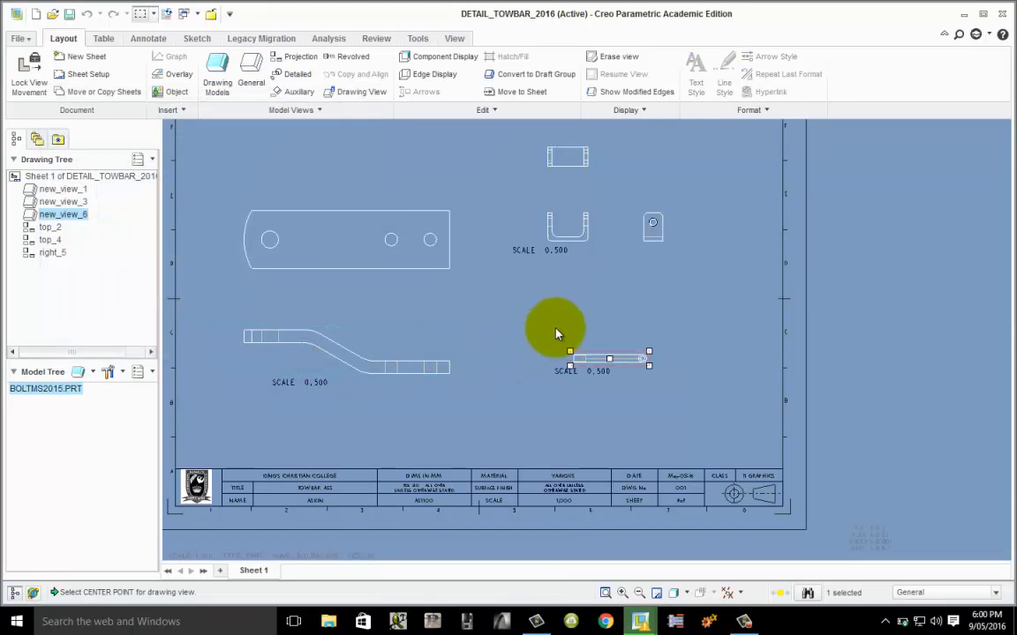
- Move the bolt front view down toward the title block and insert its projected top view above it
mouse_move(606, 356)
mouse_down()
mouse_move(617, 398)
mouse_move(633, 403)
mouse_up()
right_click(633, 403)
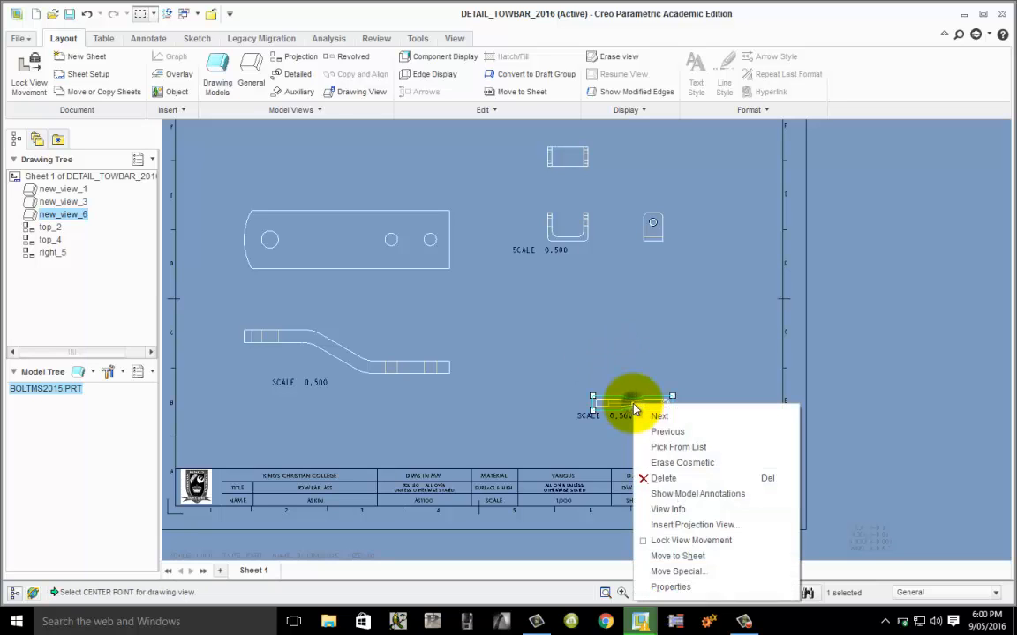
click(684, 524)
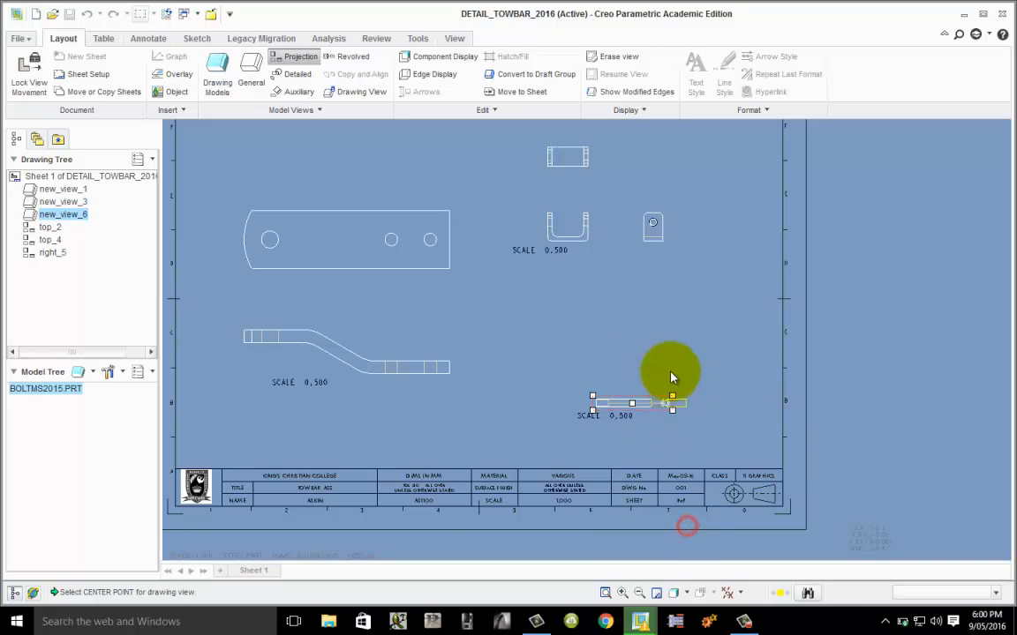
click(663, 331)
click(727, 368)
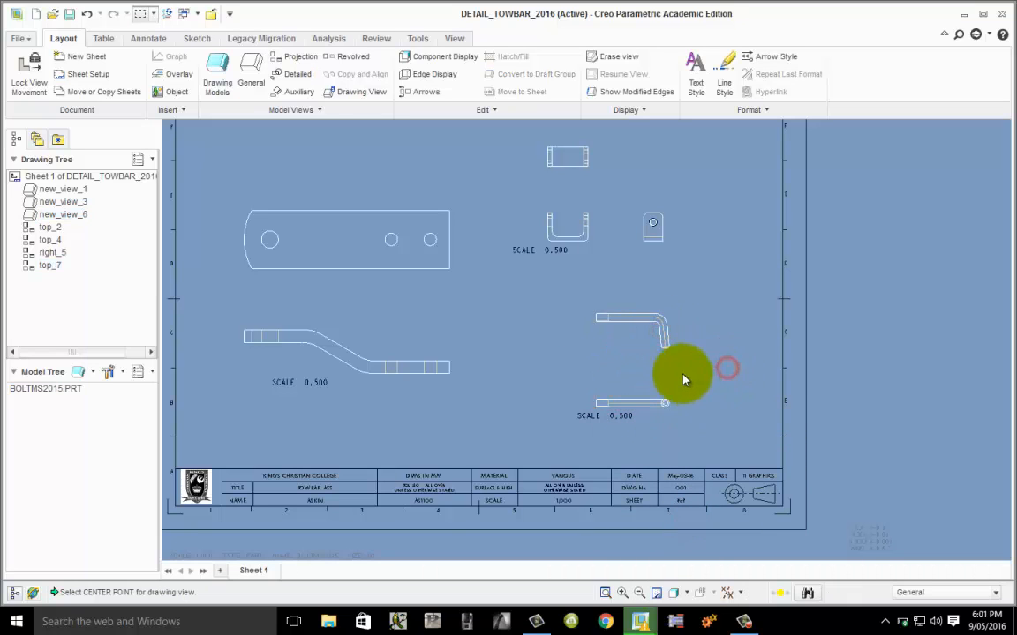
- Select the towbar side view and start Show Model Annotations for its dimensions
scroll(361, 360, down, 2)
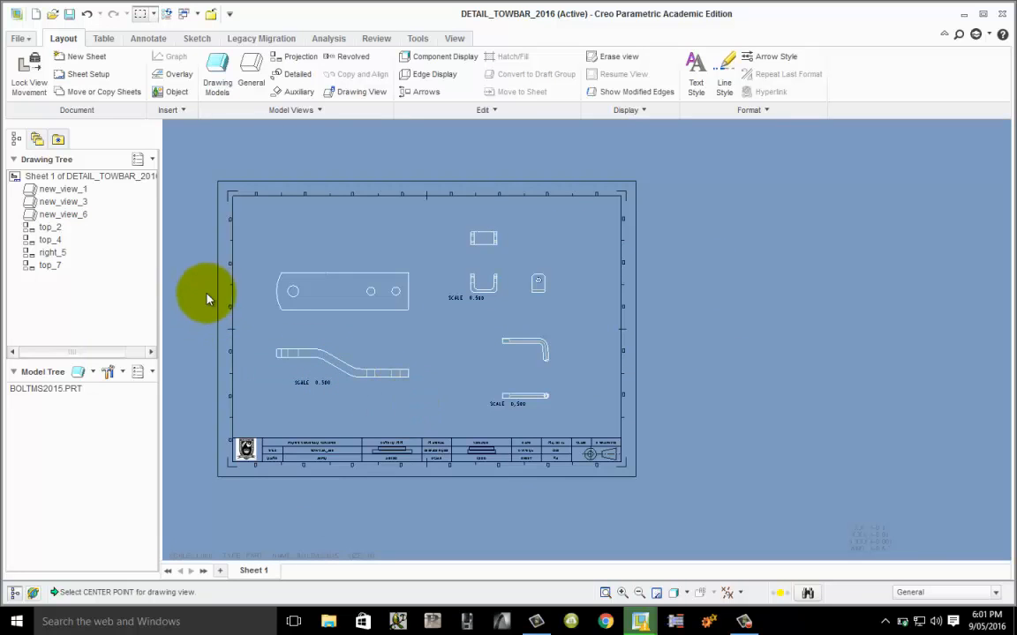
scroll(191, 297, down, 1)
scroll(193, 299, up, 2)
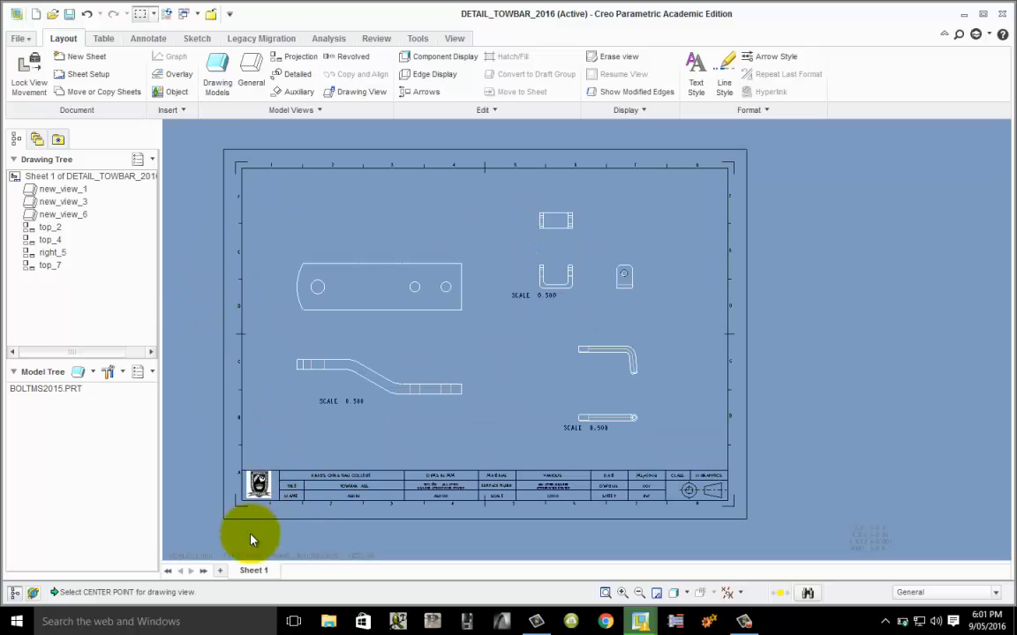
click(606, 592)
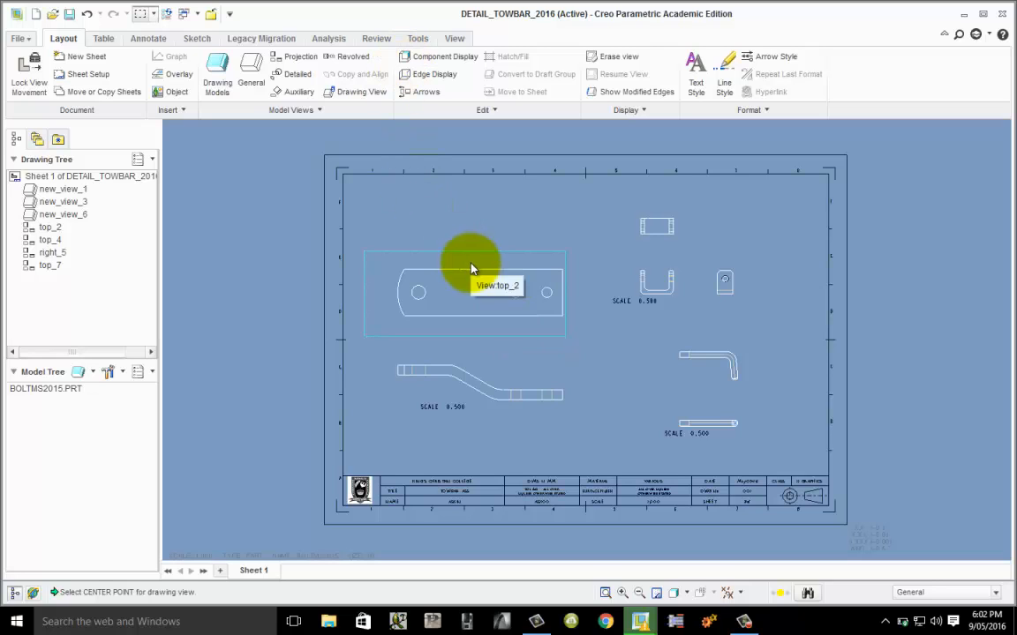
click(443, 366)
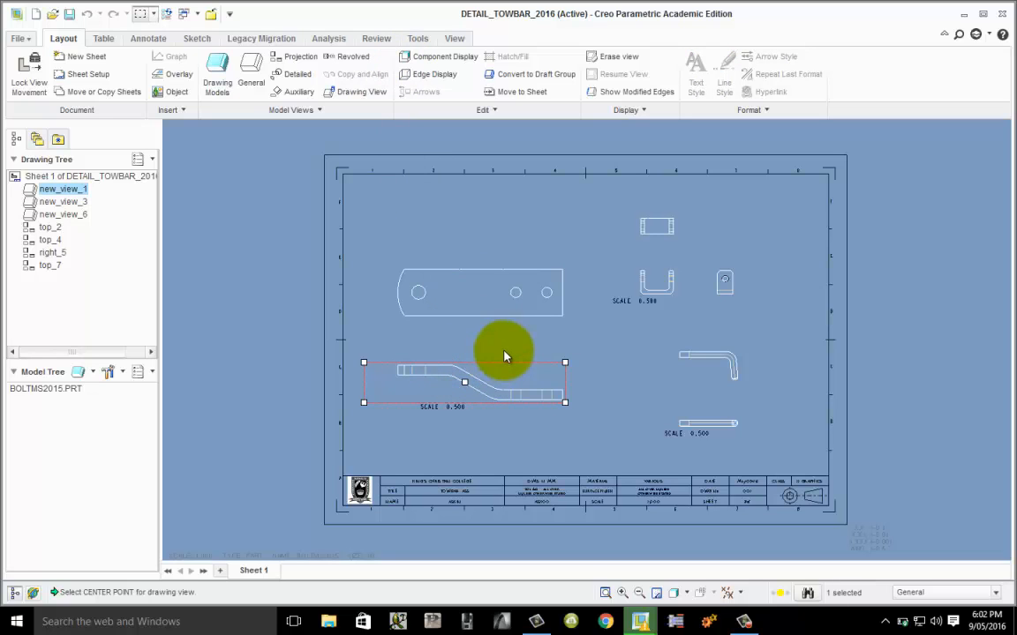
click(143, 41)
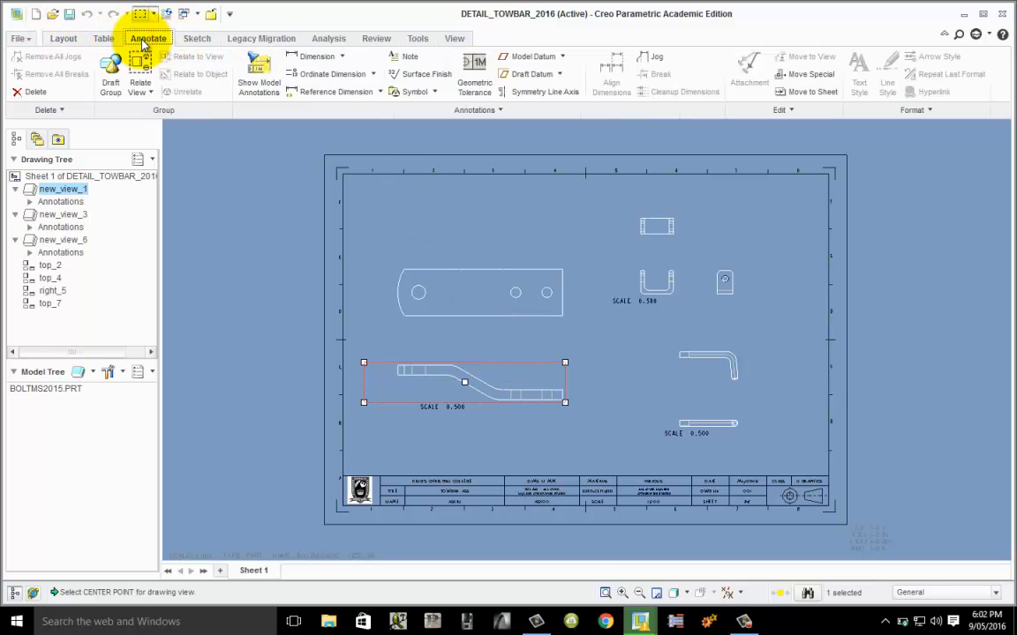
click(260, 75)
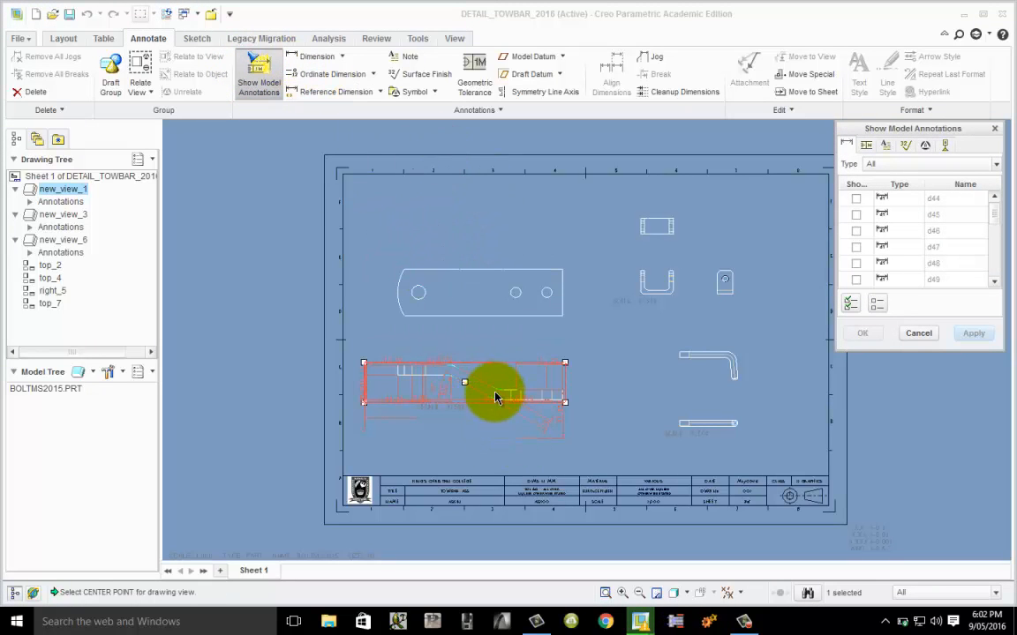
- Choose the 30° bend angle among the model dimensions to show in the towbar side view
scroll(493, 395, down, 3)
scroll(492, 410, up, 7)
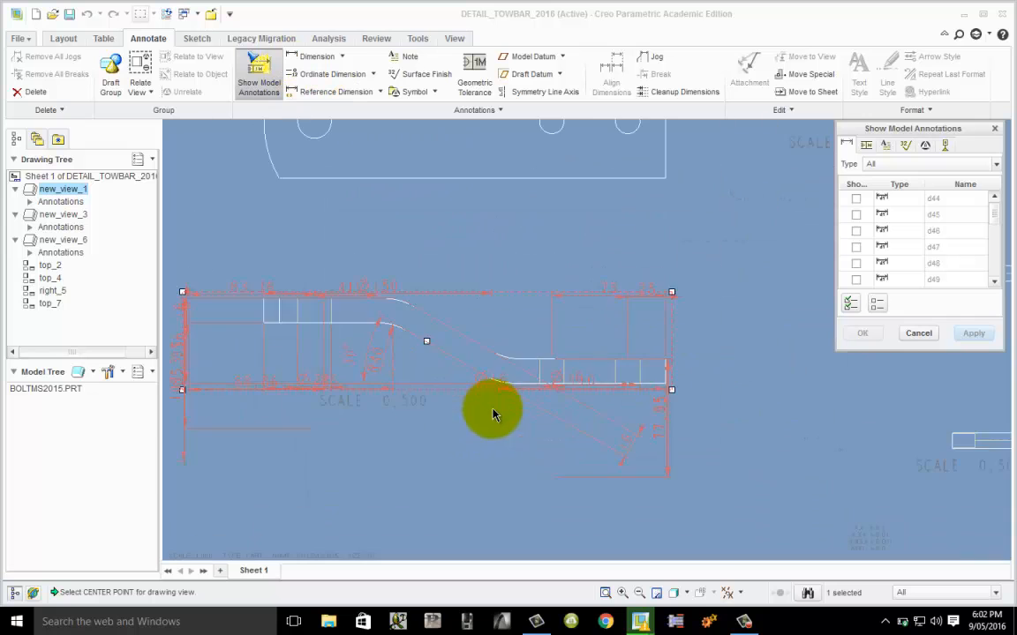
scroll(492, 415, up, 2)
scroll(462, 402, down, 4)
scroll(477, 409, up, 5)
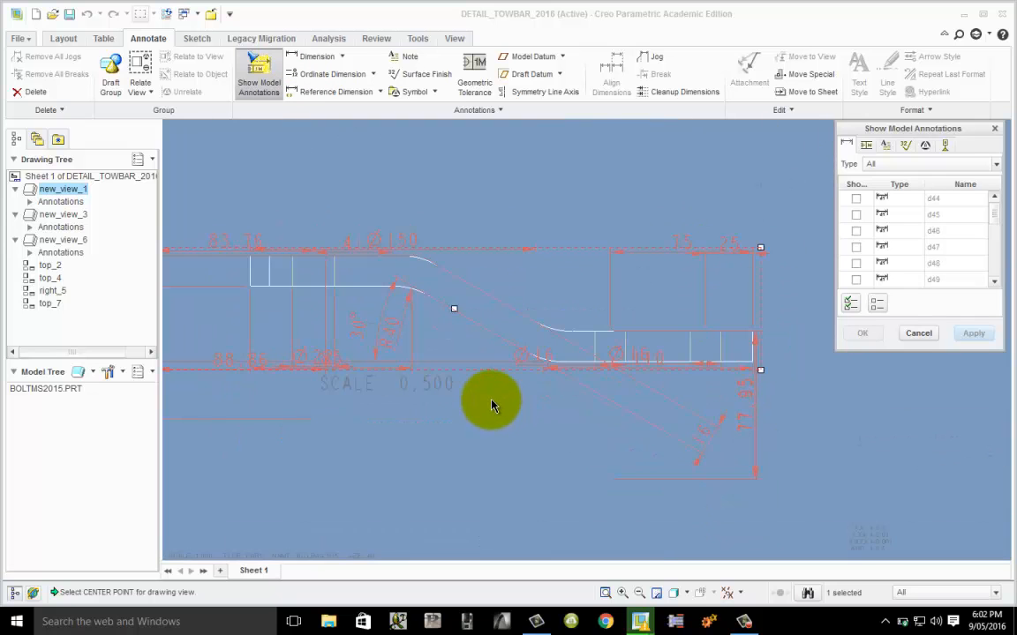
scroll(493, 406, down, 2)
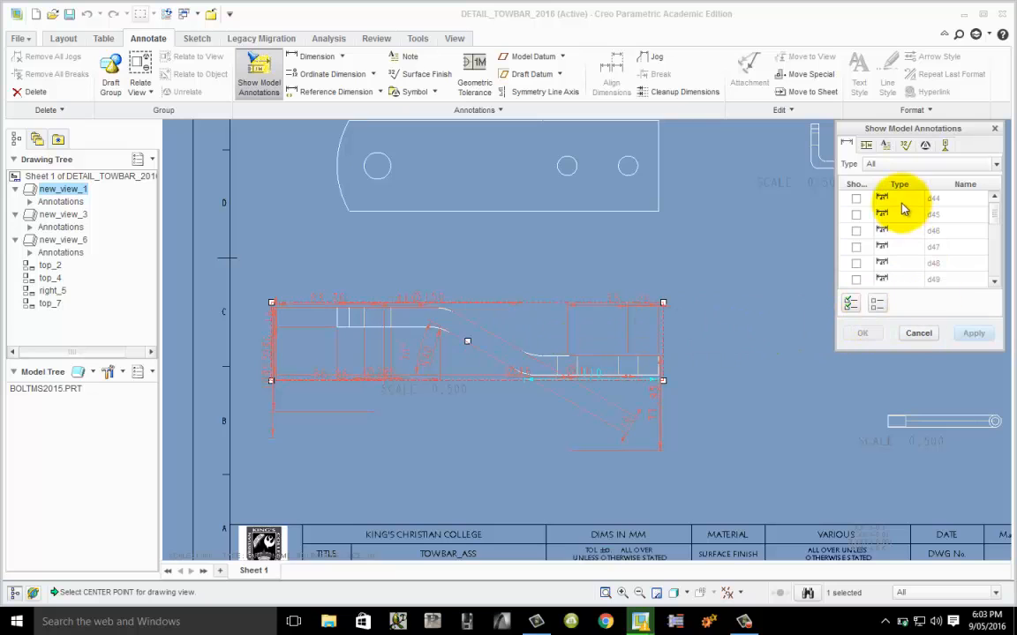
click(404, 355)
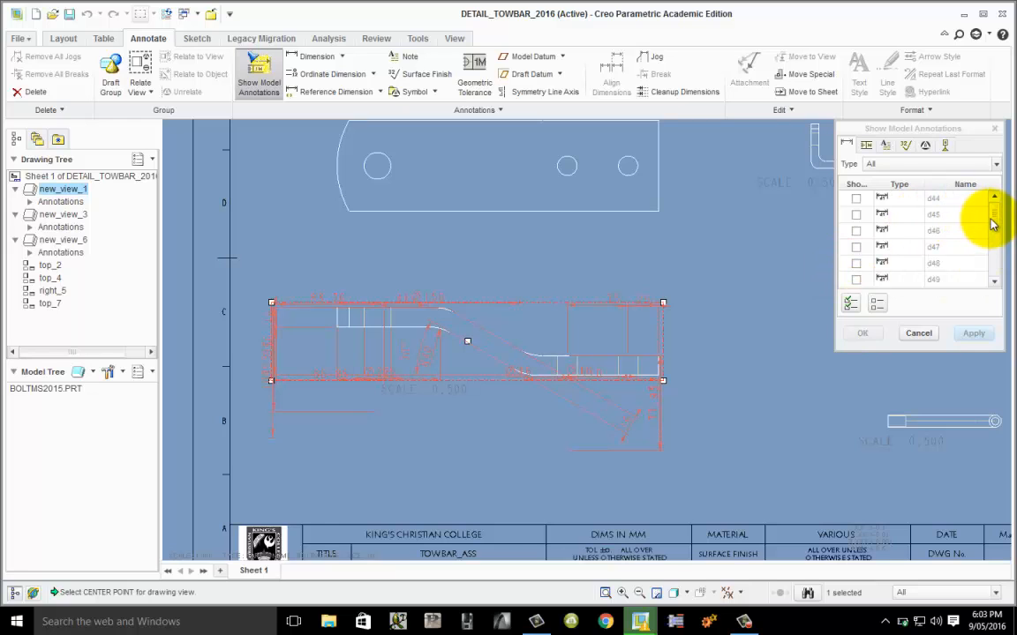
mouse_move(992, 219)
mouse_down()
mouse_move(987, 281)
mouse_move(995, 217)
mouse_up()
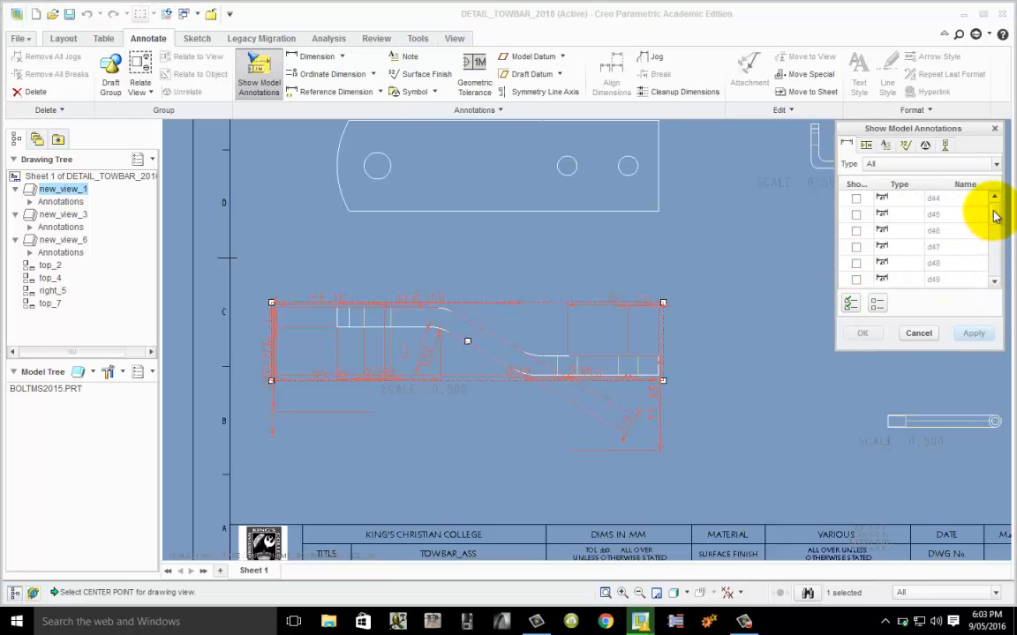
click(404, 363)
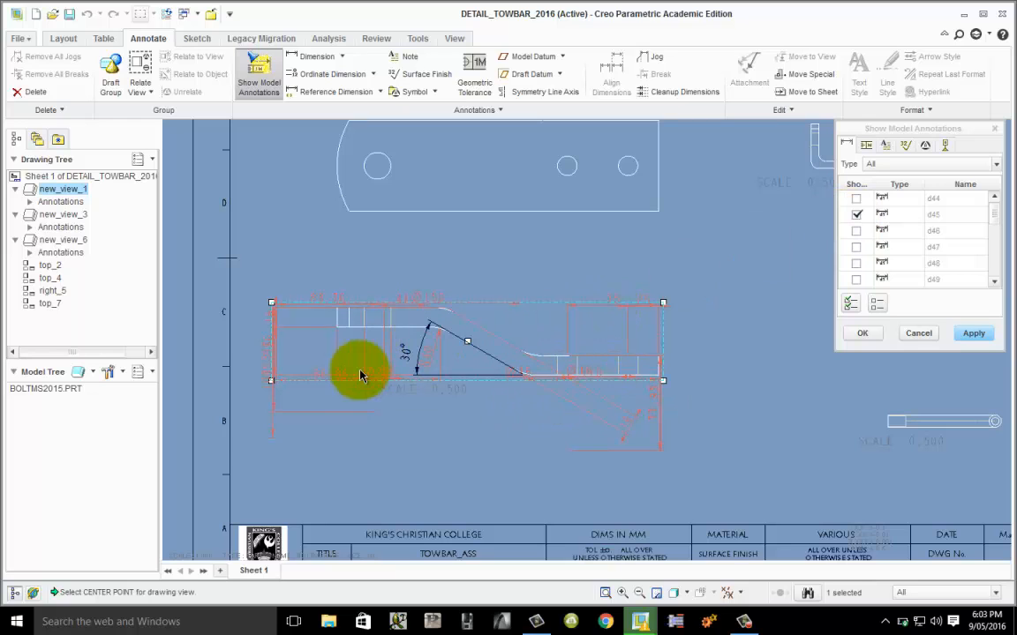
- Also choose the 85 length dimension of the towbar's raised end, apply the chosen annotations and finish showing model annotations
scroll(291, 327, up, 5)
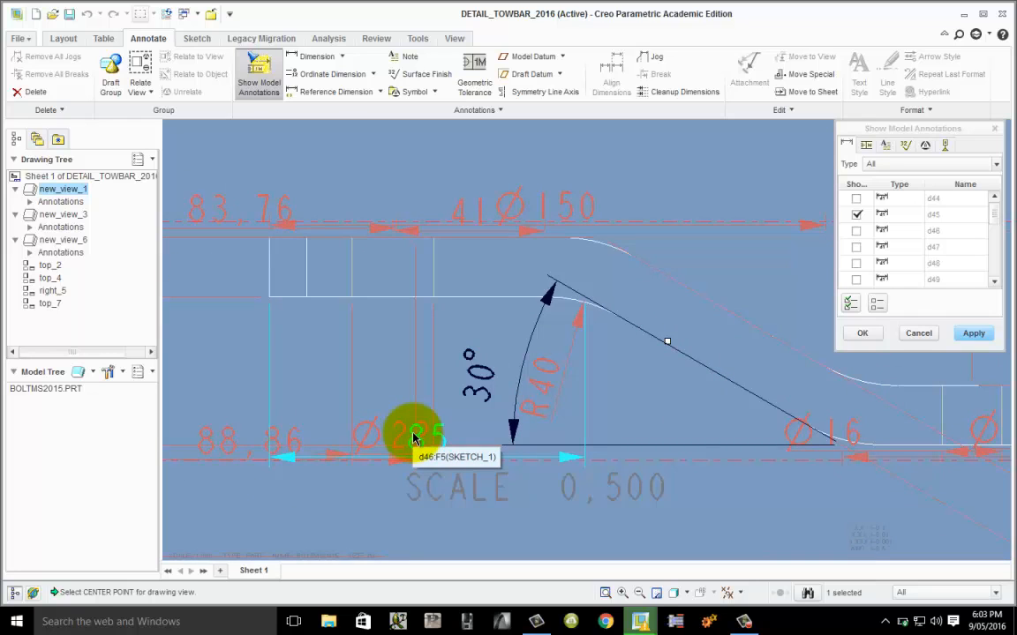
click(414, 438)
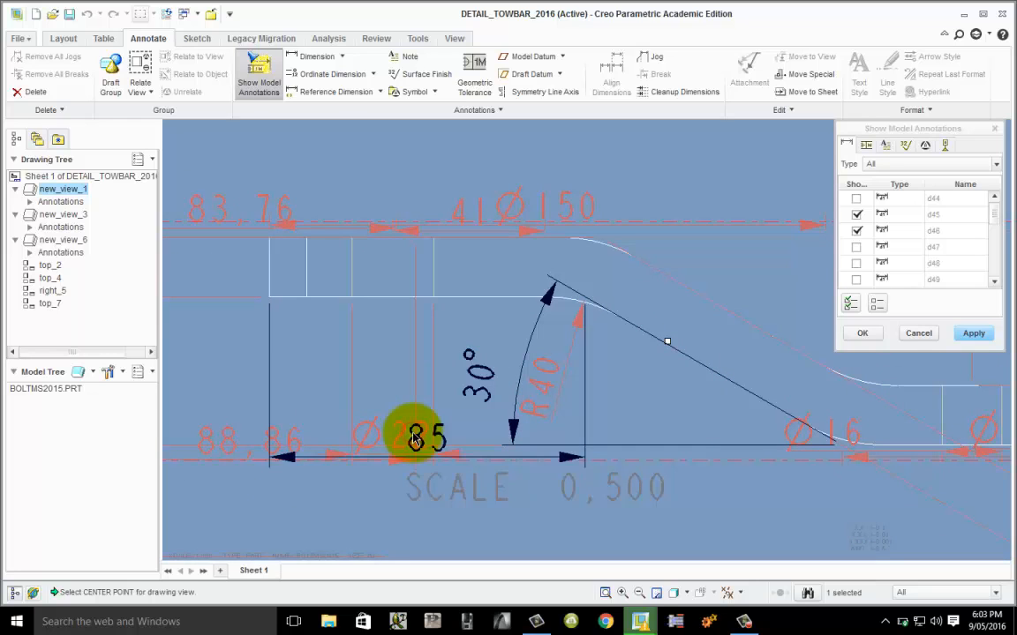
scroll(273, 404, down, 3)
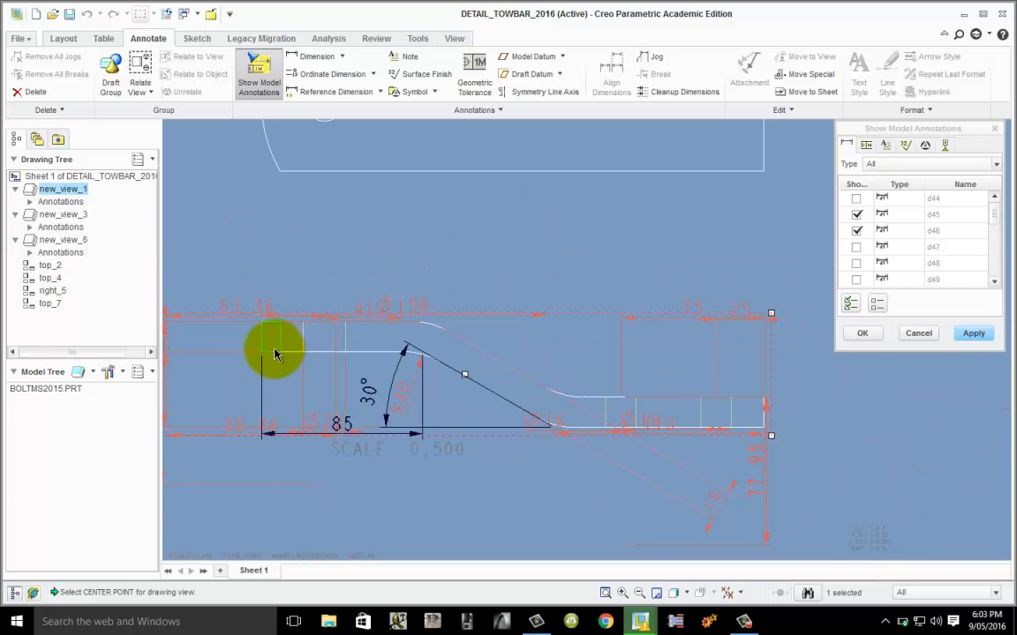
scroll(843, 516, up, 2)
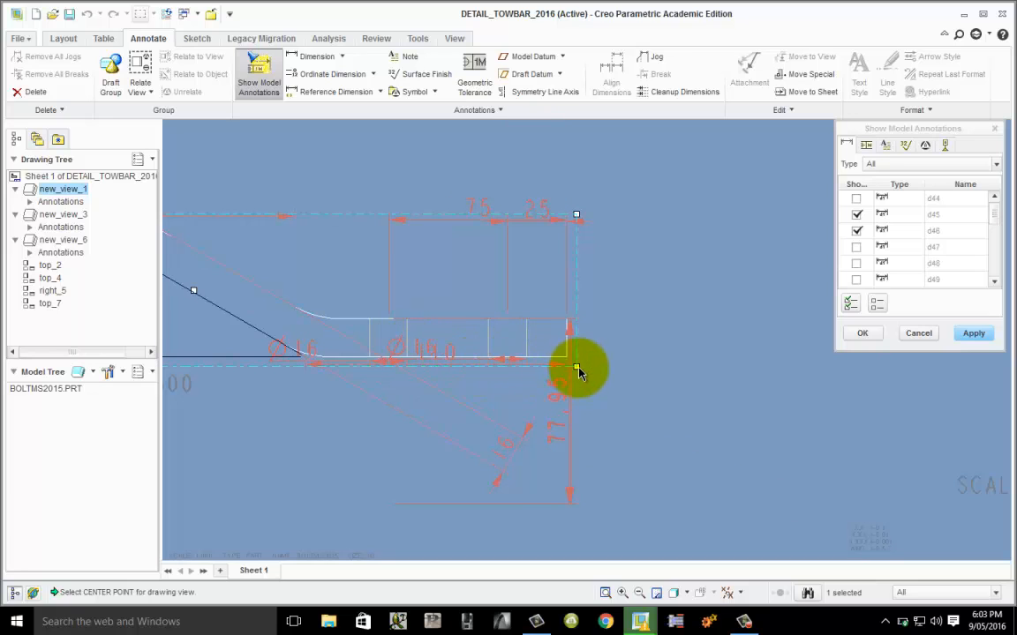
scroll(671, 380, down, 2)
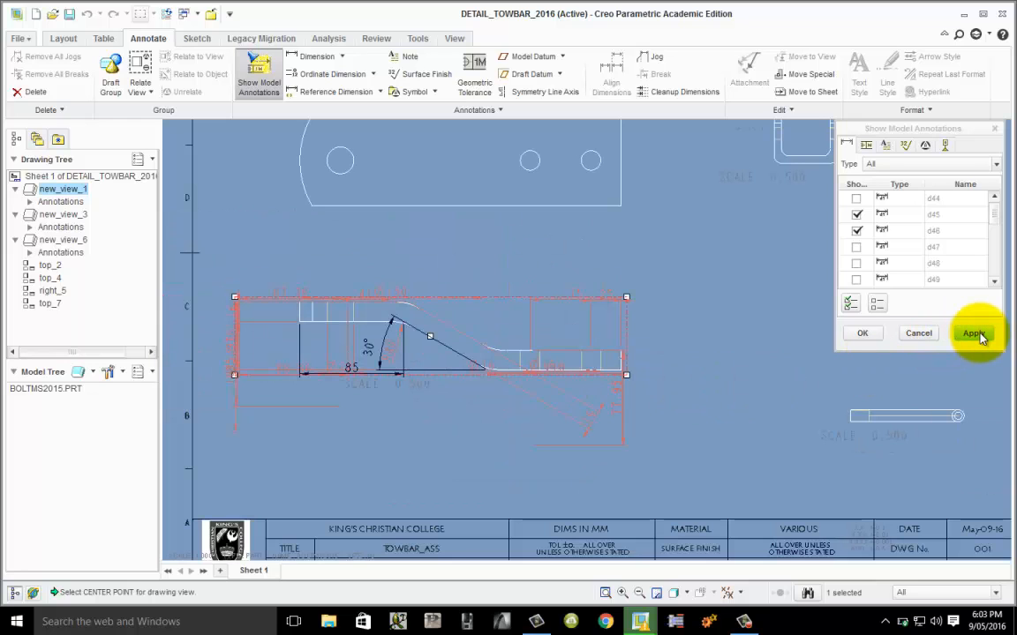
click(976, 335)
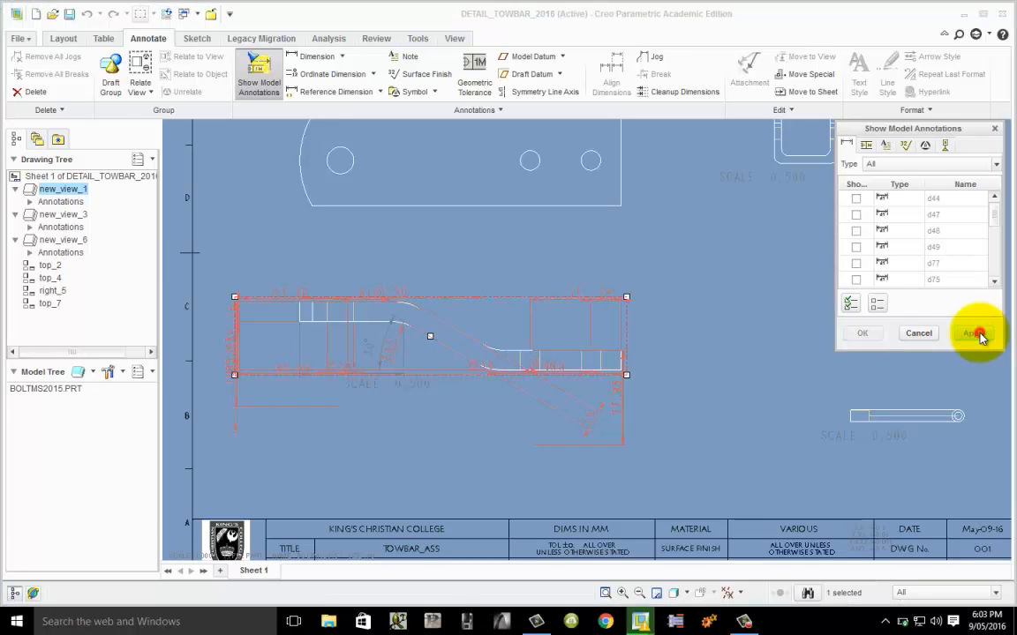
click(914, 334)
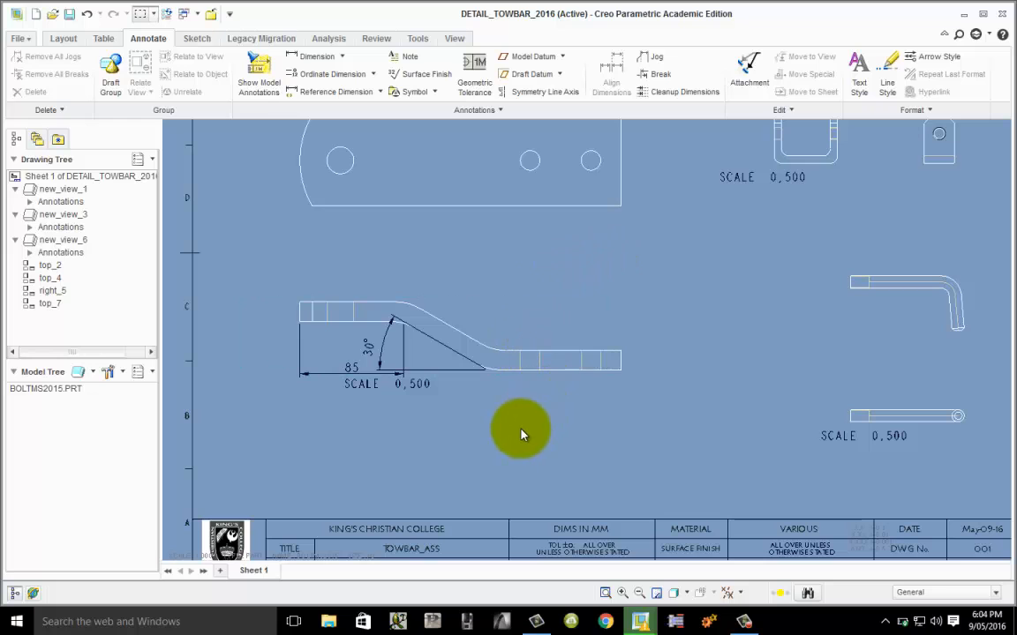
- Try to dimension the towbar side view's overall height between the raised end's top edge and the lower end's bottom edge
scroll(431, 404, down, 3)
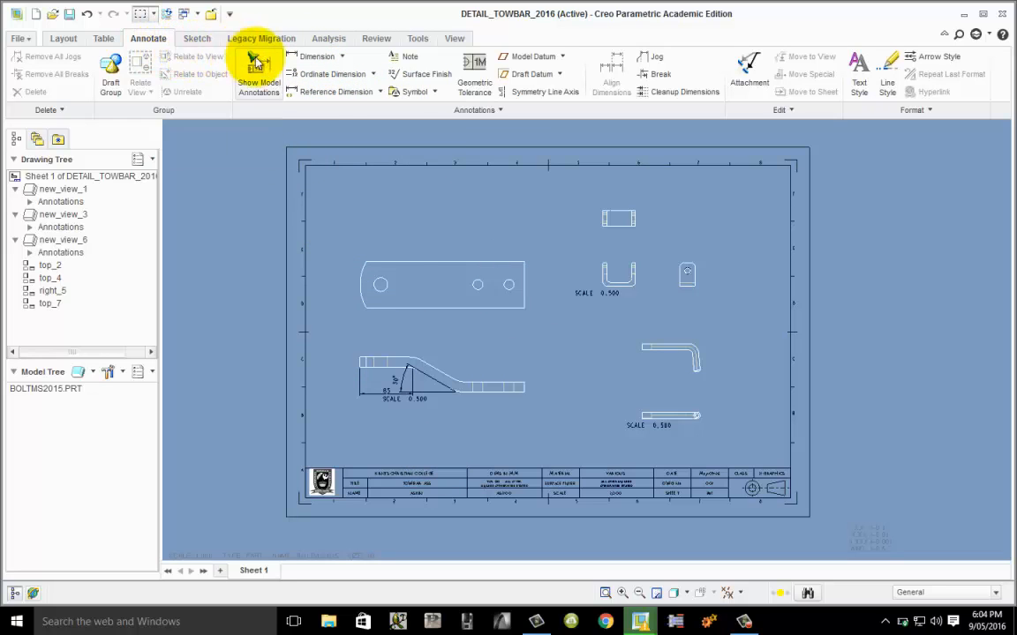
click(316, 56)
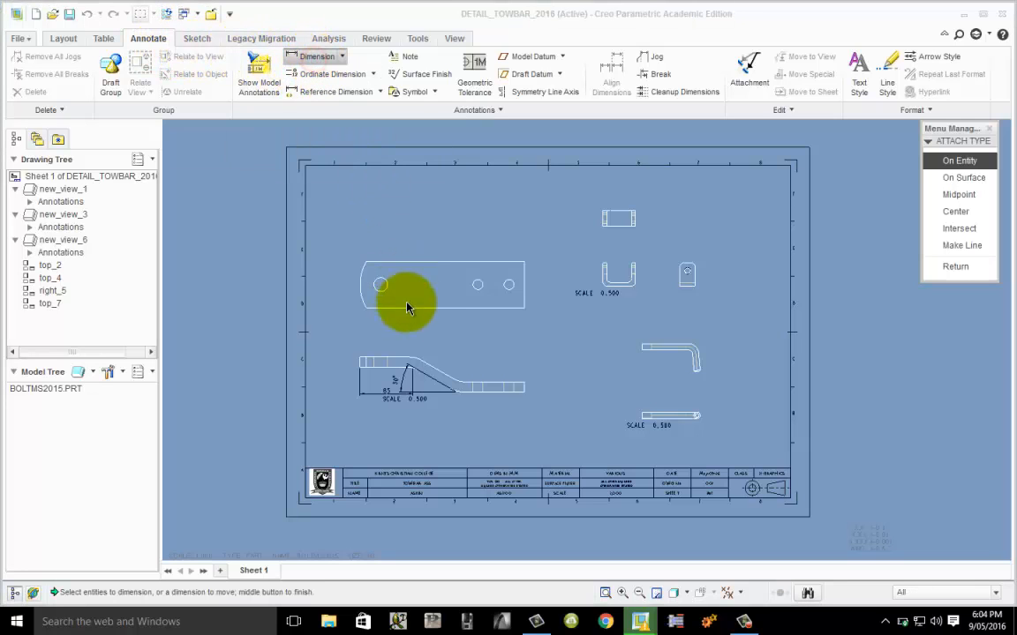
scroll(389, 371, up, 5)
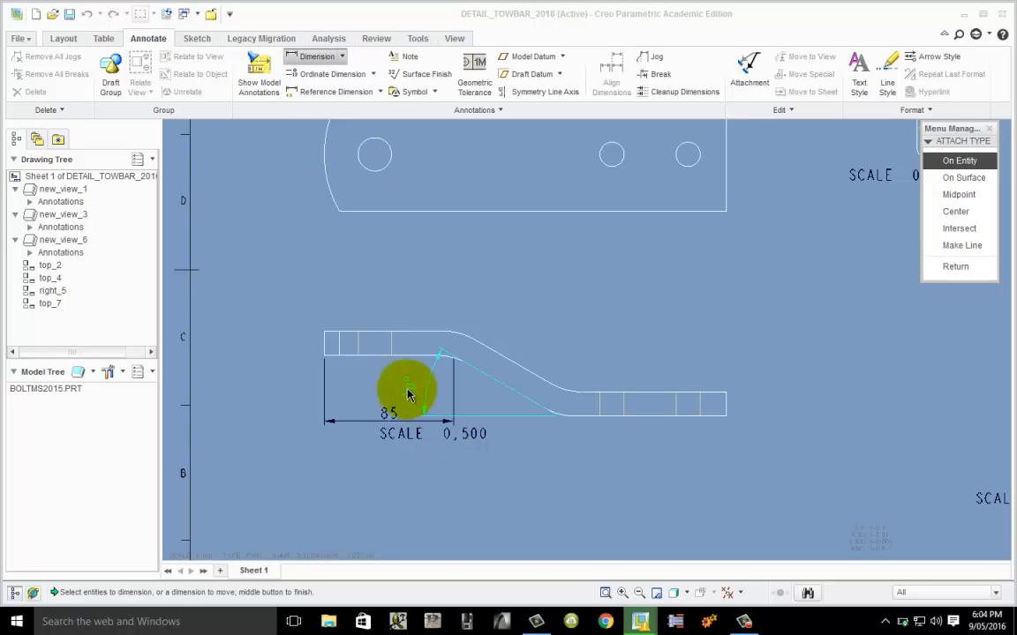
click(370, 338)
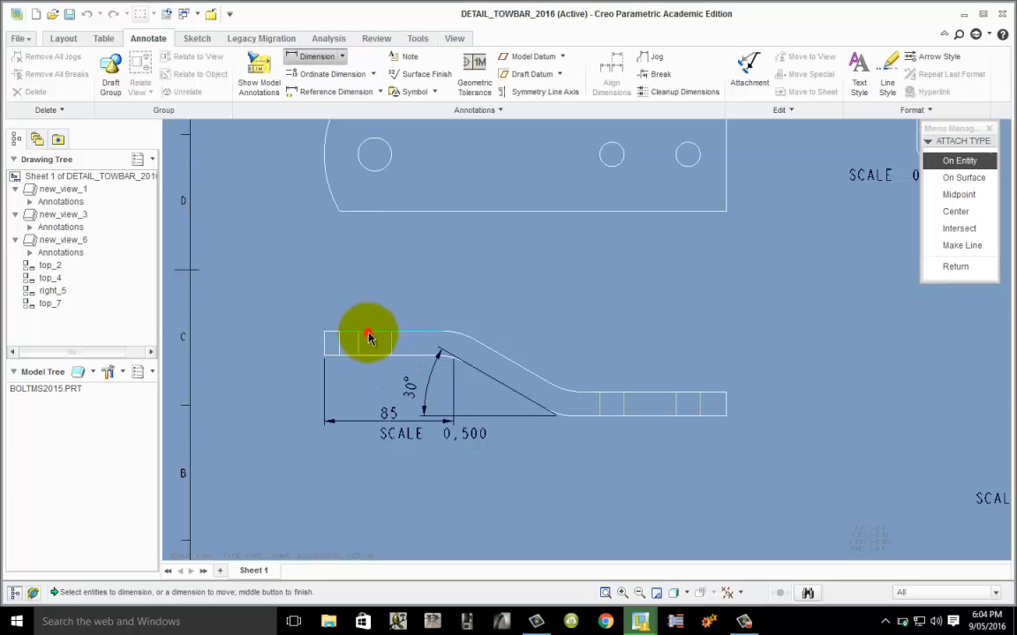
click(374, 337)
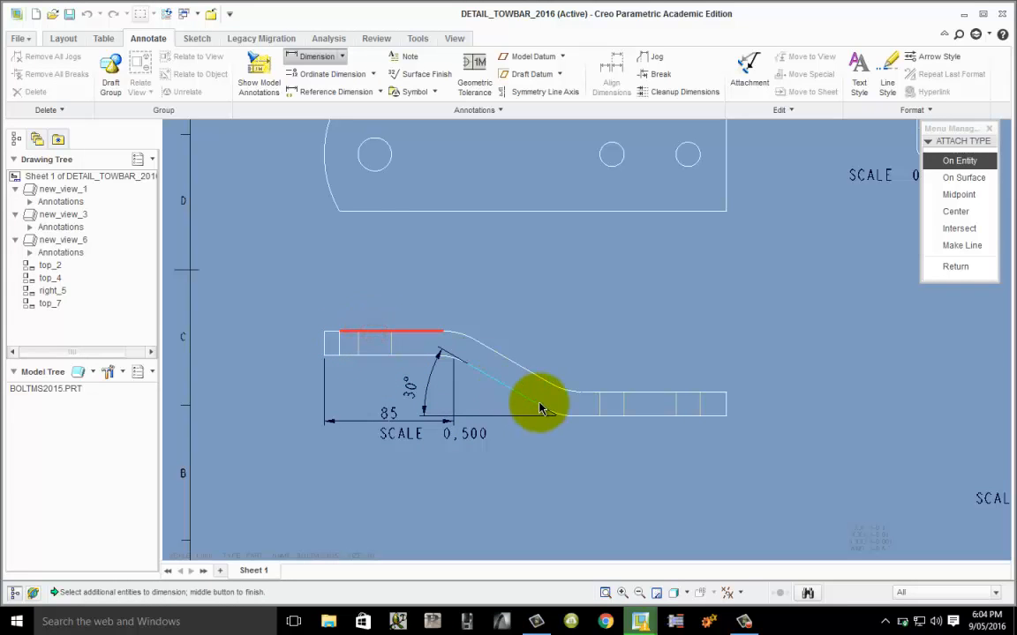
click(617, 418)
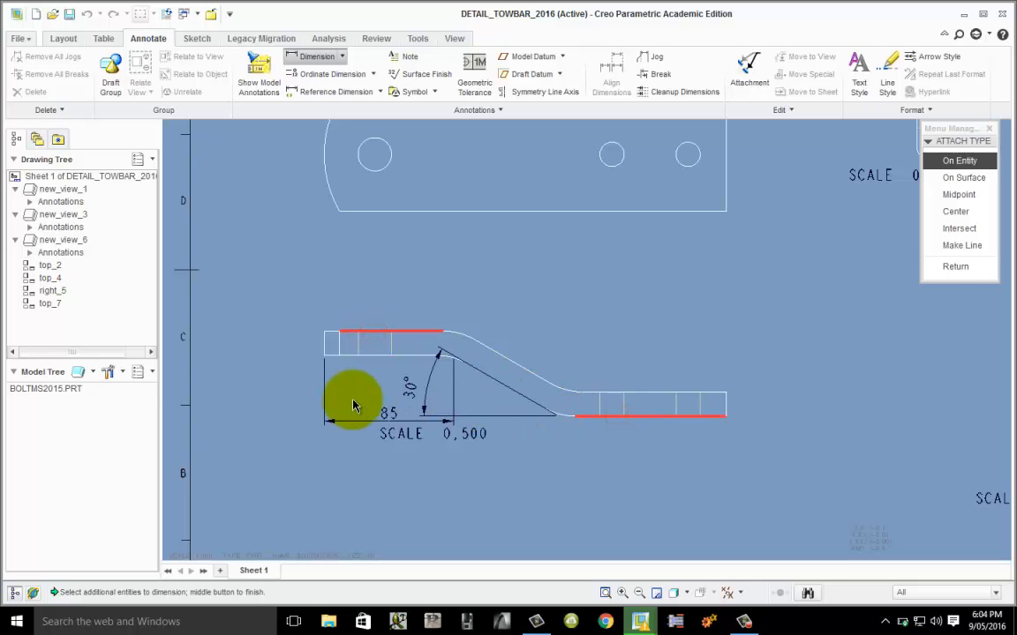
middle_click(269, 391)
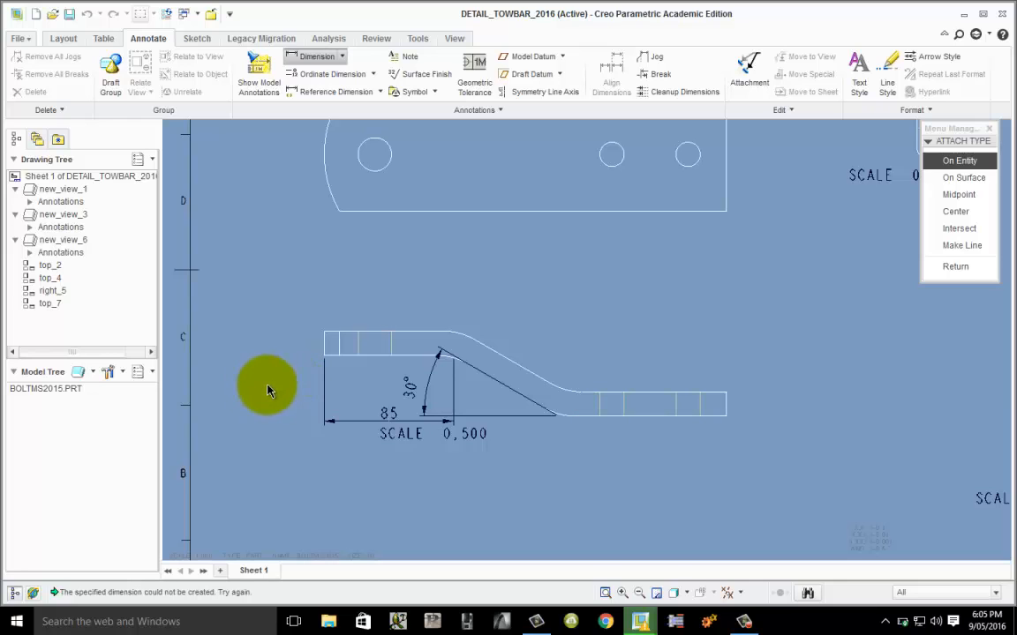
middle_click(270, 391)
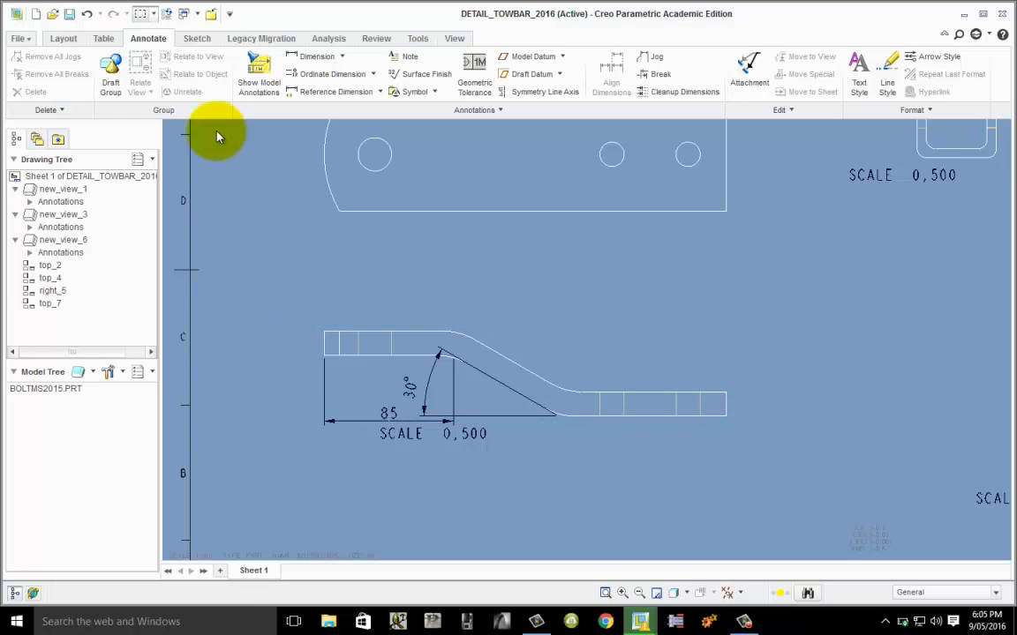
- Dimension the towbar side view's overall height from the raised end's top edge to the lower end's bottom edge, placed beside the raised end
click(320, 60)
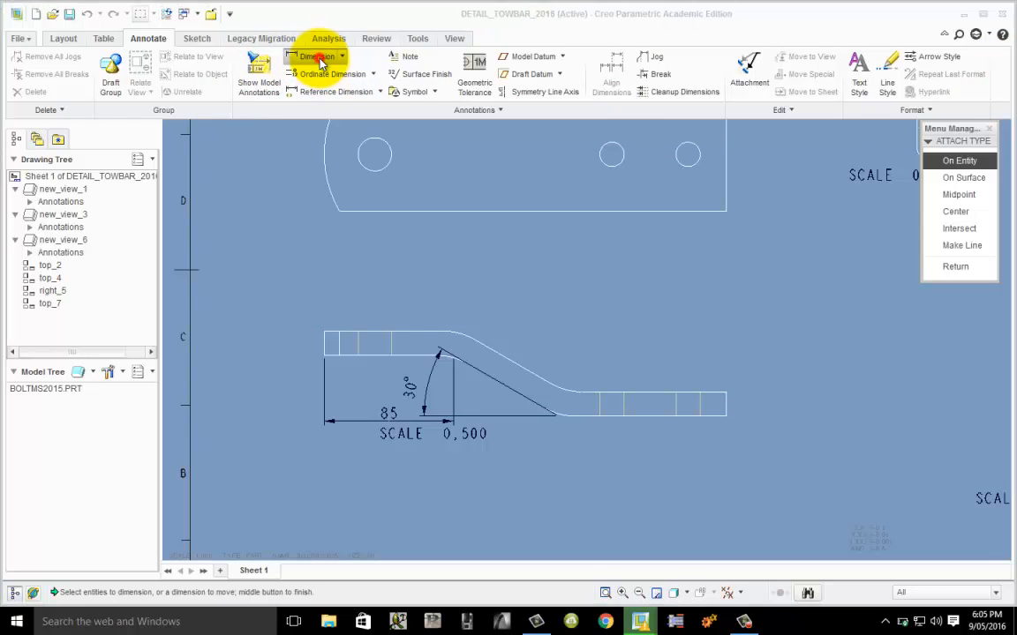
click(344, 338)
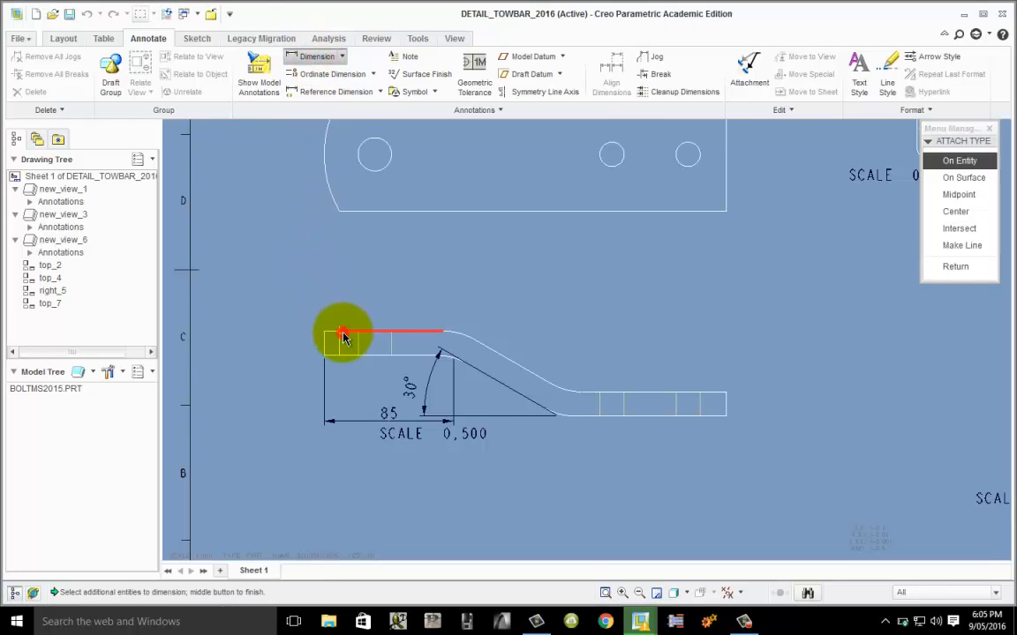
click(631, 415)
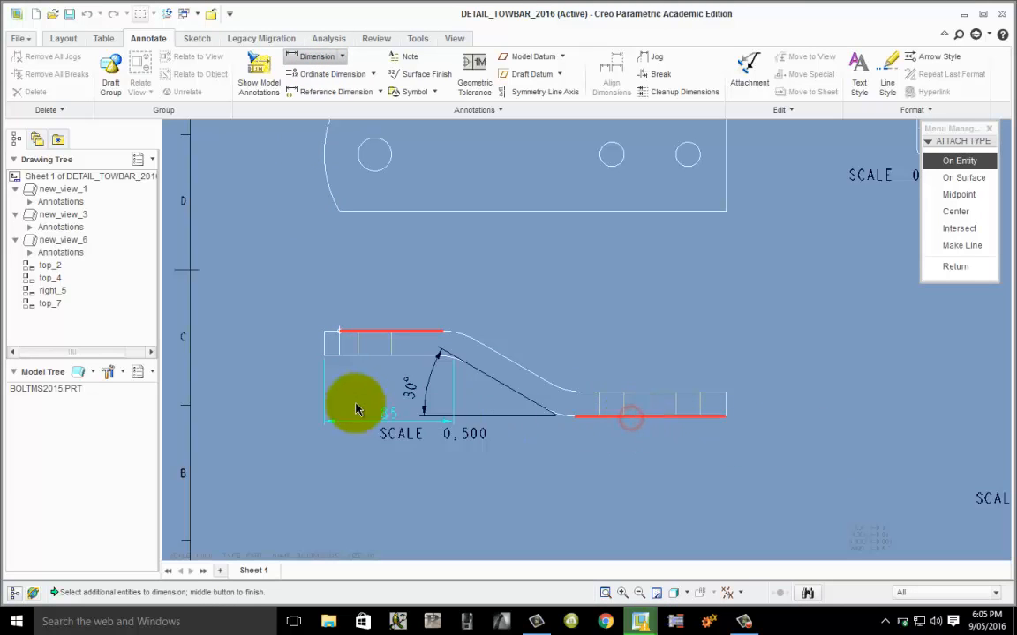
middle_click(276, 371)
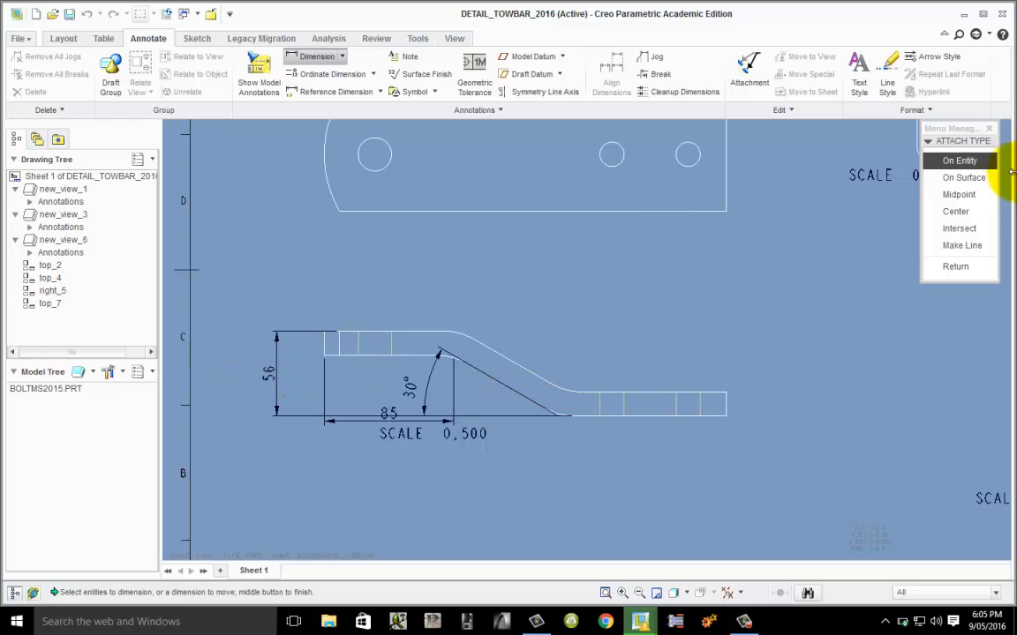
click(955, 267)
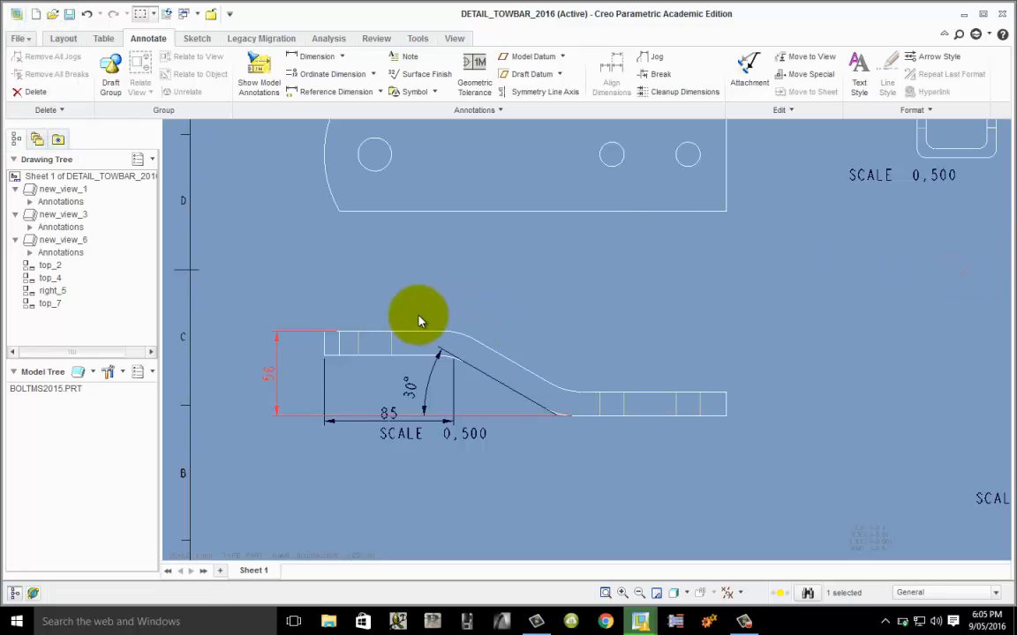
- Shorten the overall height dimension's upper extension line to leave a gap before the part, and adjust its lower extension line near the bend
scroll(291, 353, up, 3)
scroll(294, 356, up, 1)
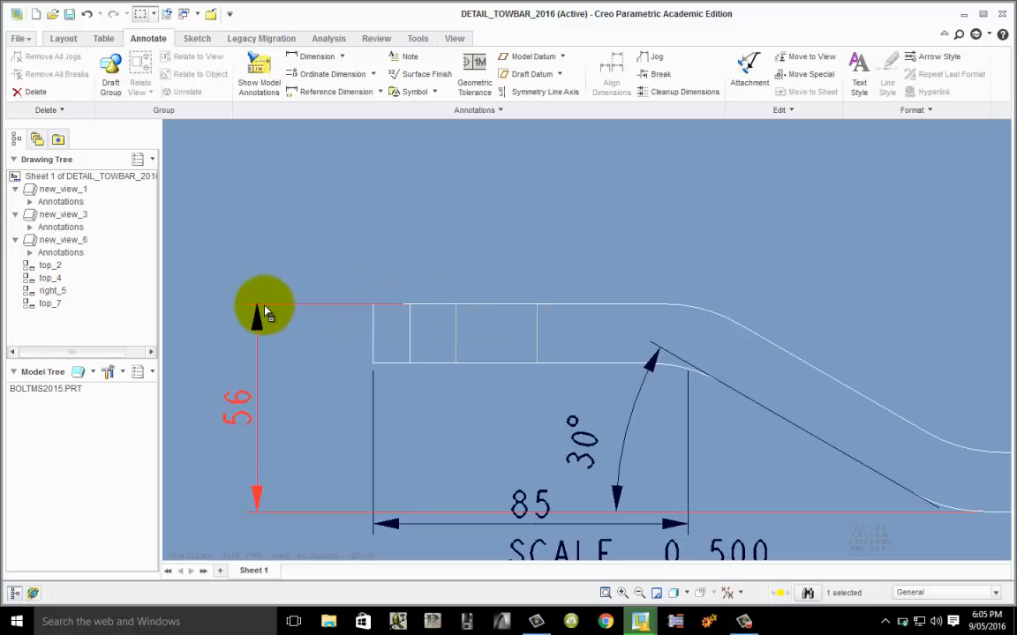
click(402, 306)
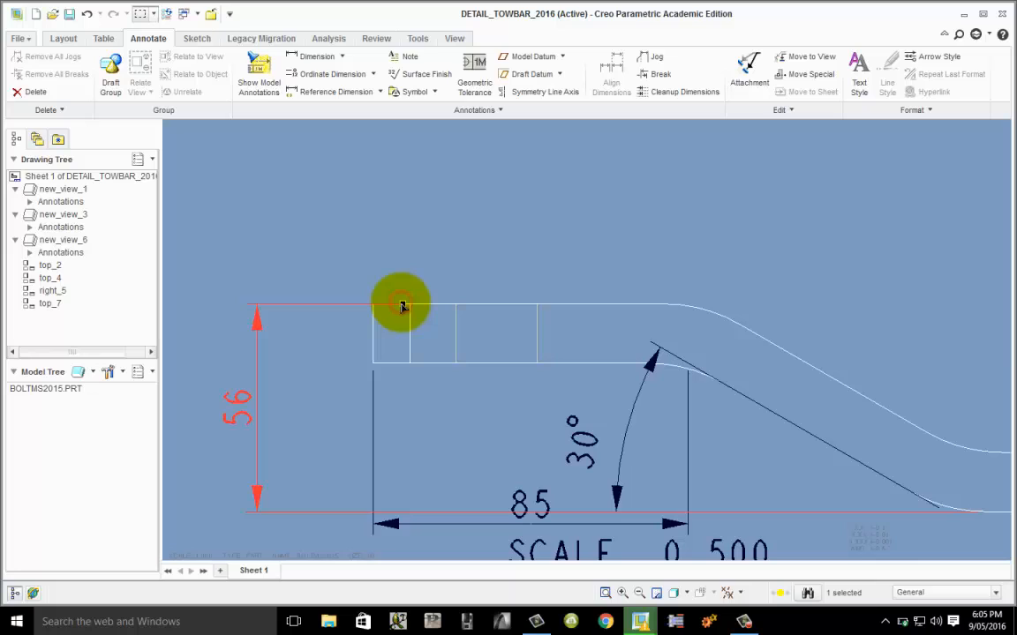
drag(402, 305, 364, 282)
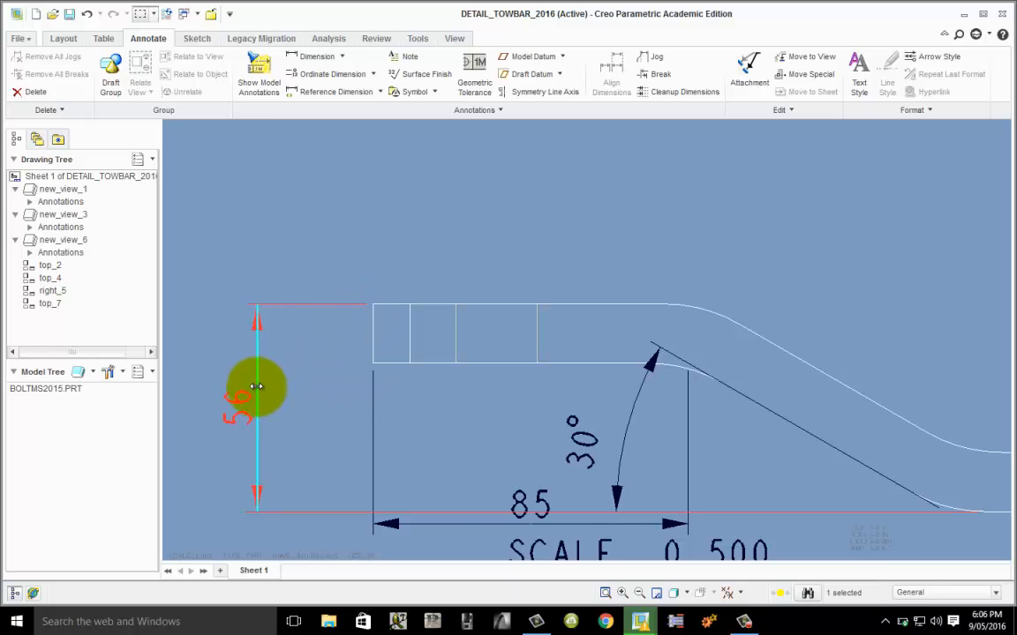
scroll(265, 353, down, 4)
scroll(570, 446, up, 5)
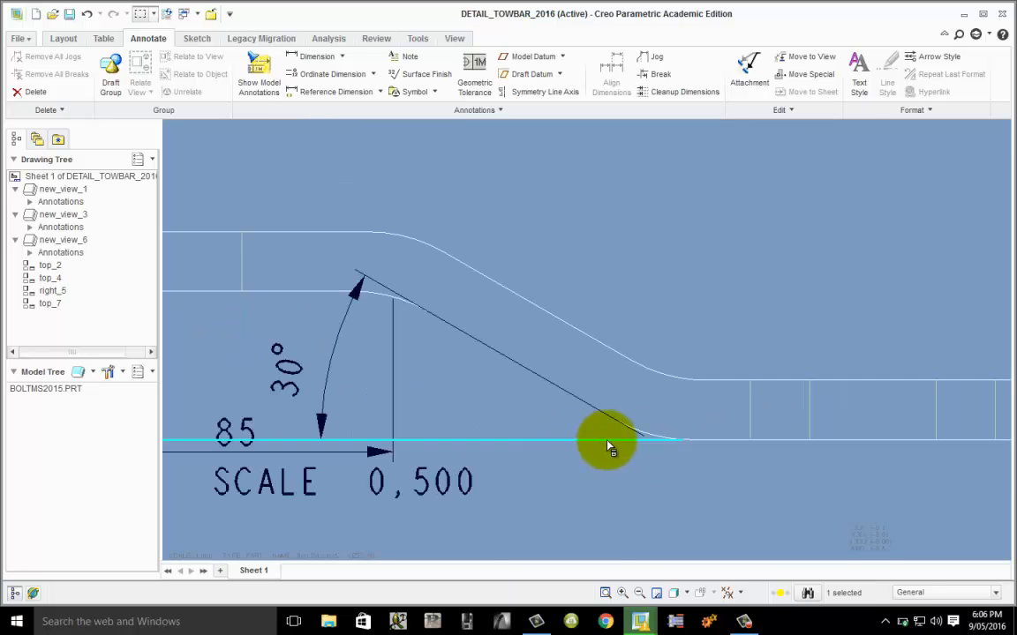
mouse_move(738, 445)
mouse_down()
mouse_move(751, 439)
mouse_move(699, 443)
mouse_move(709, 459)
mouse_up()
scroll(714, 477, down, 3)
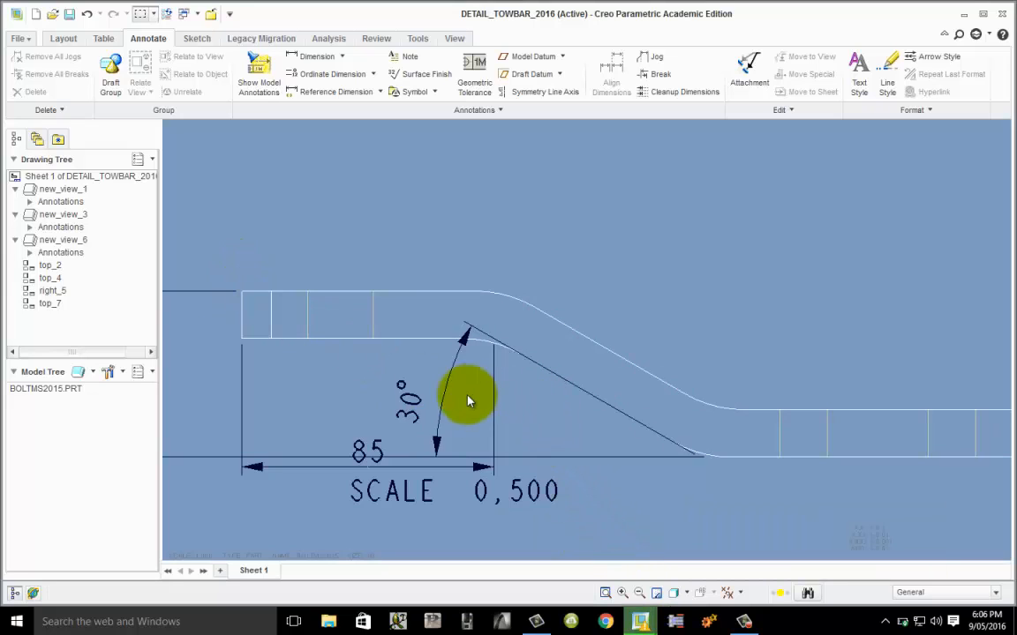
- Move the 85 length dimension above the towbar side view and adjust its extension line at the bend
click(353, 472)
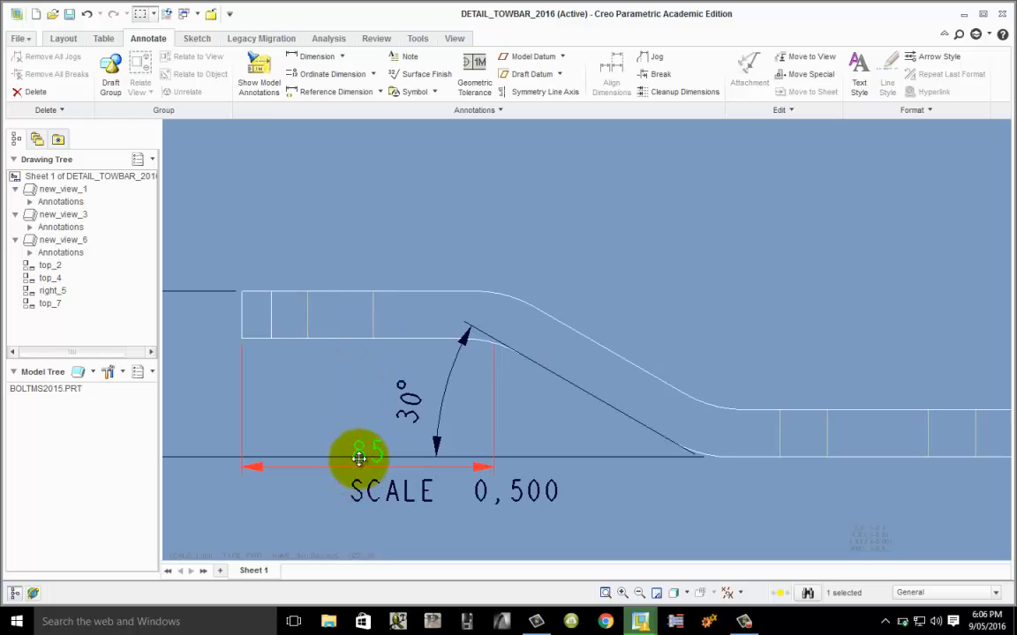
drag(358, 461, 375, 206)
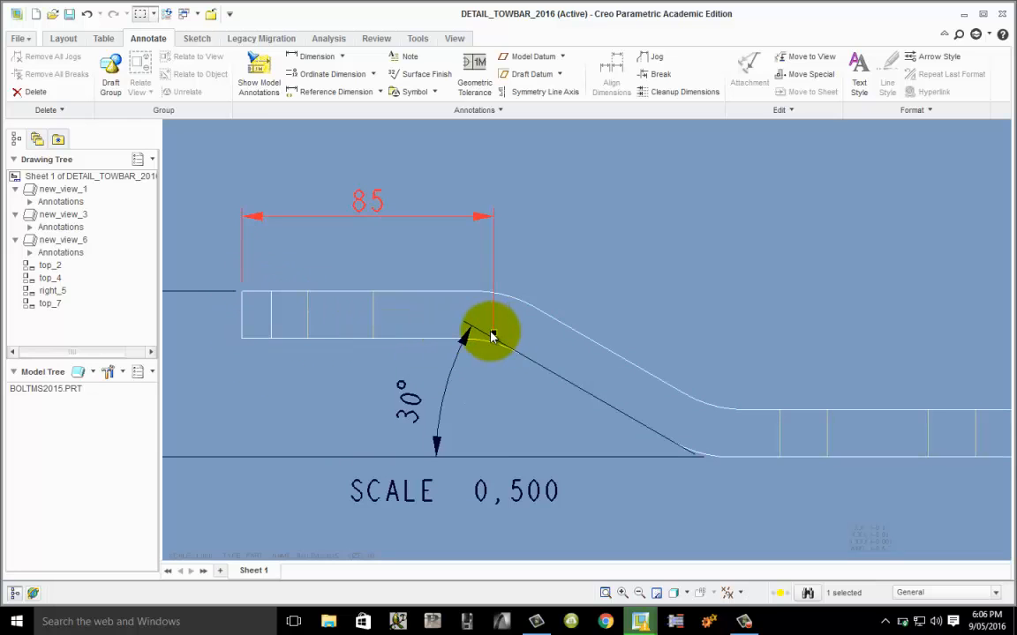
mouse_move(494, 334)
mouse_down()
mouse_move(496, 292)
mouse_move(494, 335)
mouse_up()
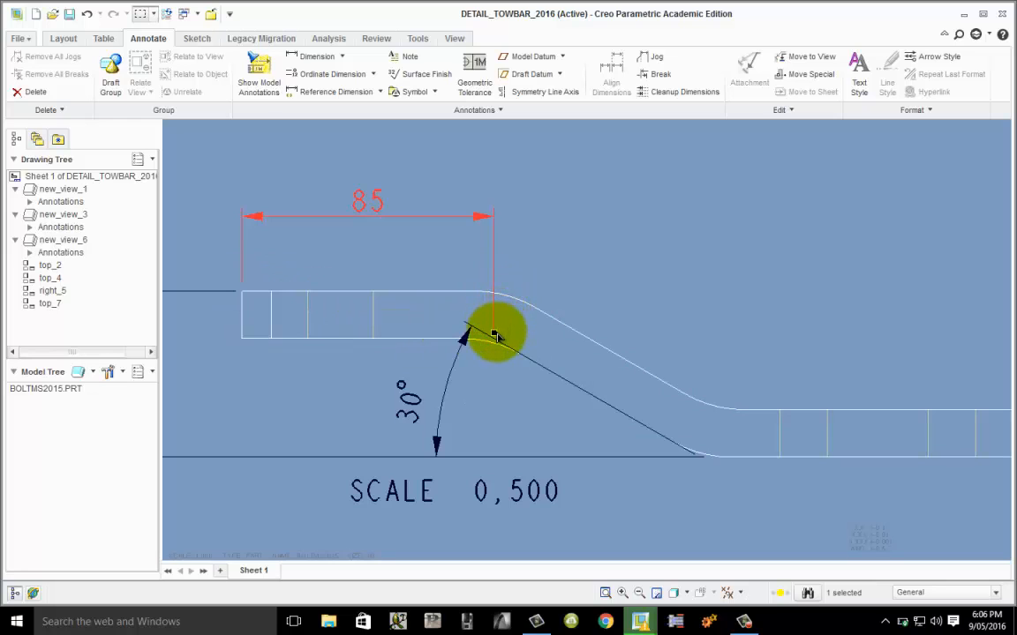
- Move the 30° angle dimension on the towbar side view closer to the lower bend
click(411, 409)
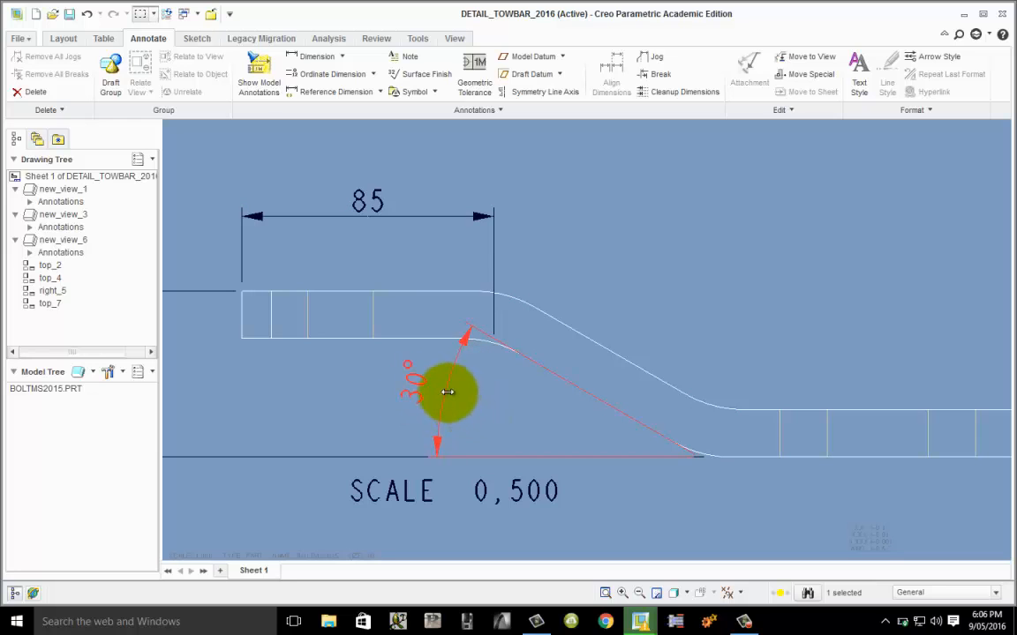
drag(446, 390, 569, 427)
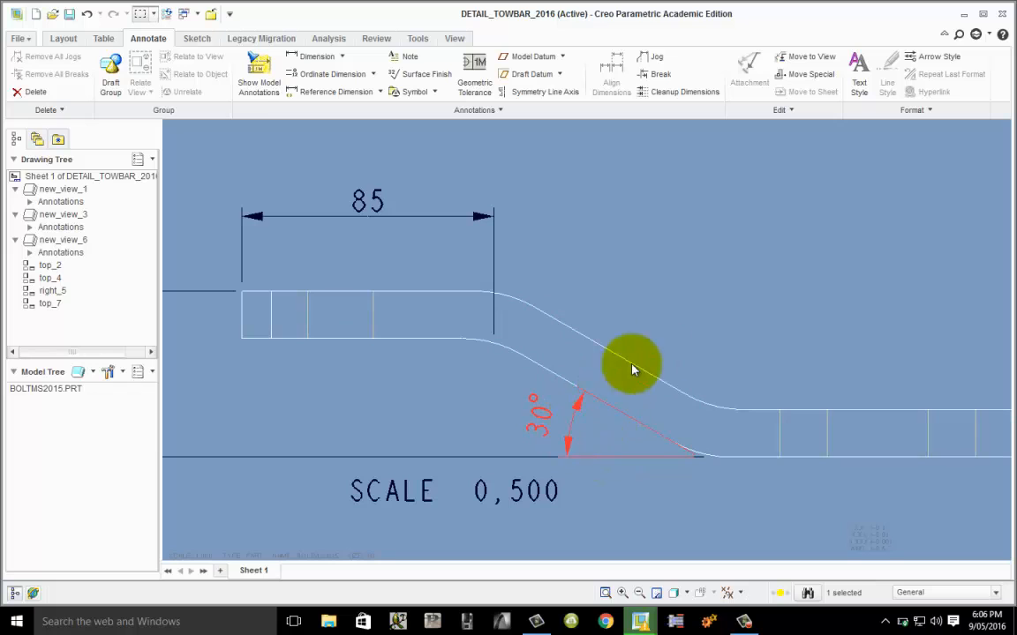
click(711, 289)
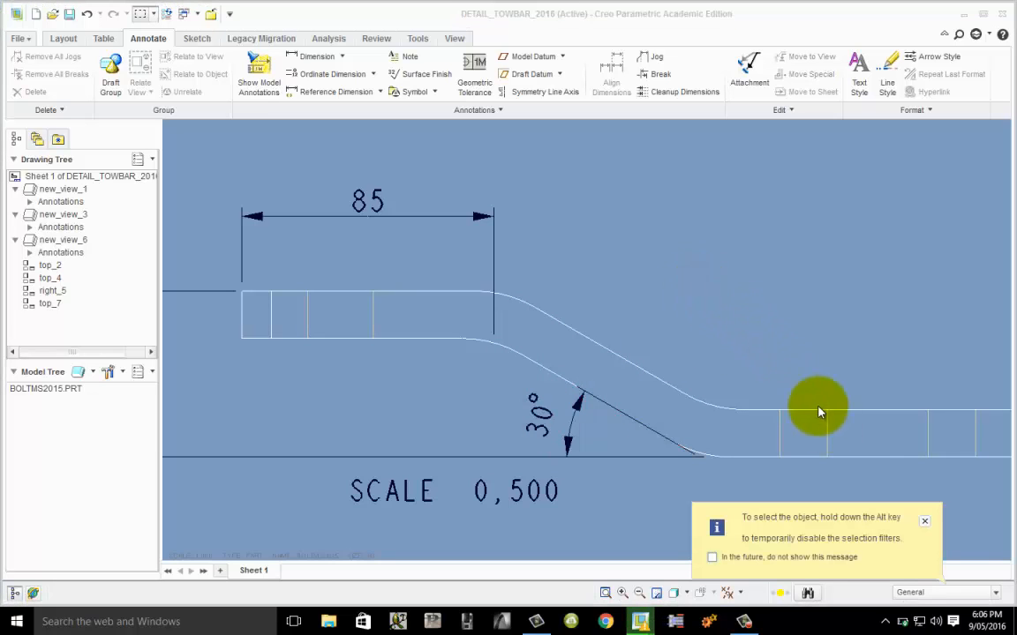
click(924, 520)
scroll(679, 293, down, 1)
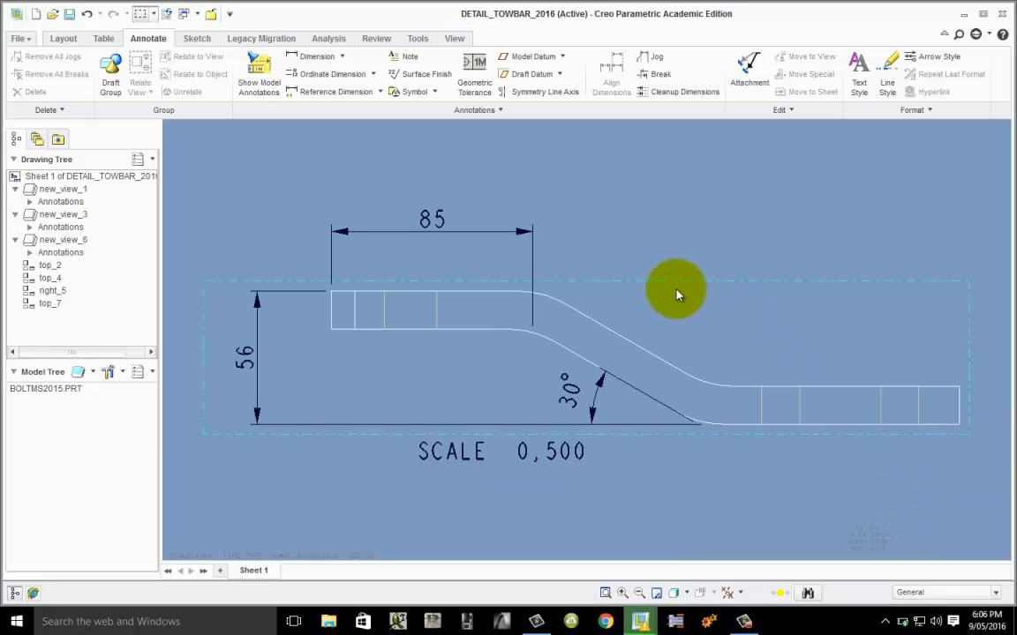
scroll(448, 333, down, 2)
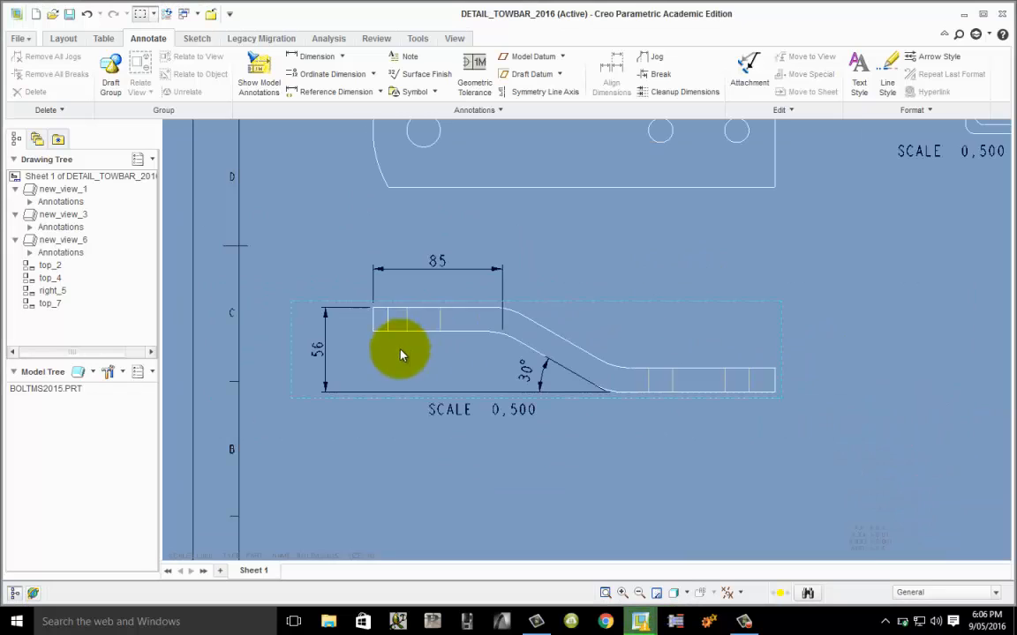
click(521, 472)
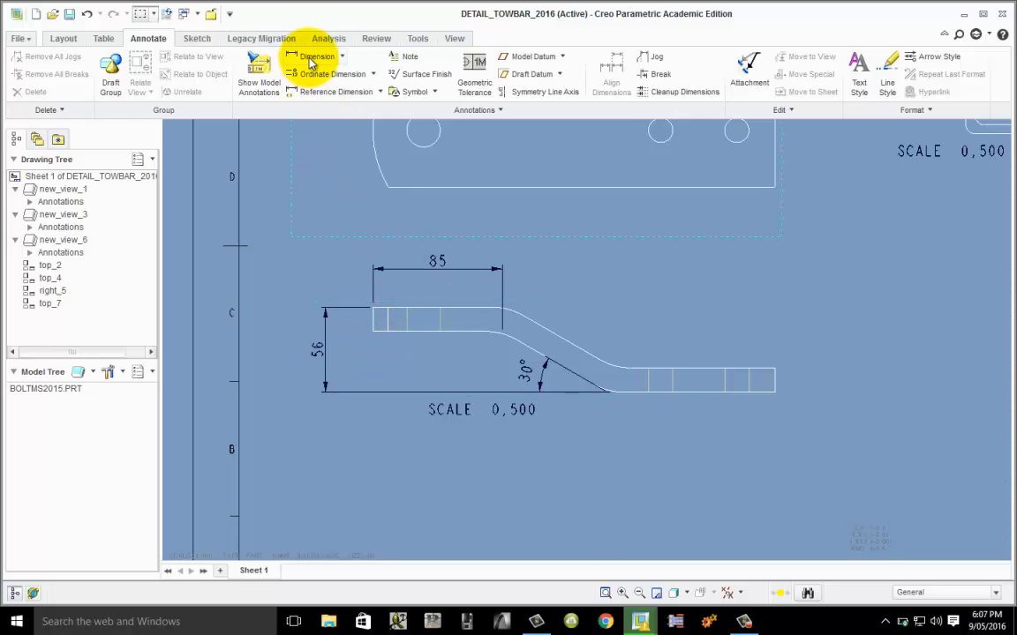
- Try to dimension the thickness of the towbar side view's raised end using its vertical end edge
scroll(411, 331, up, 2)
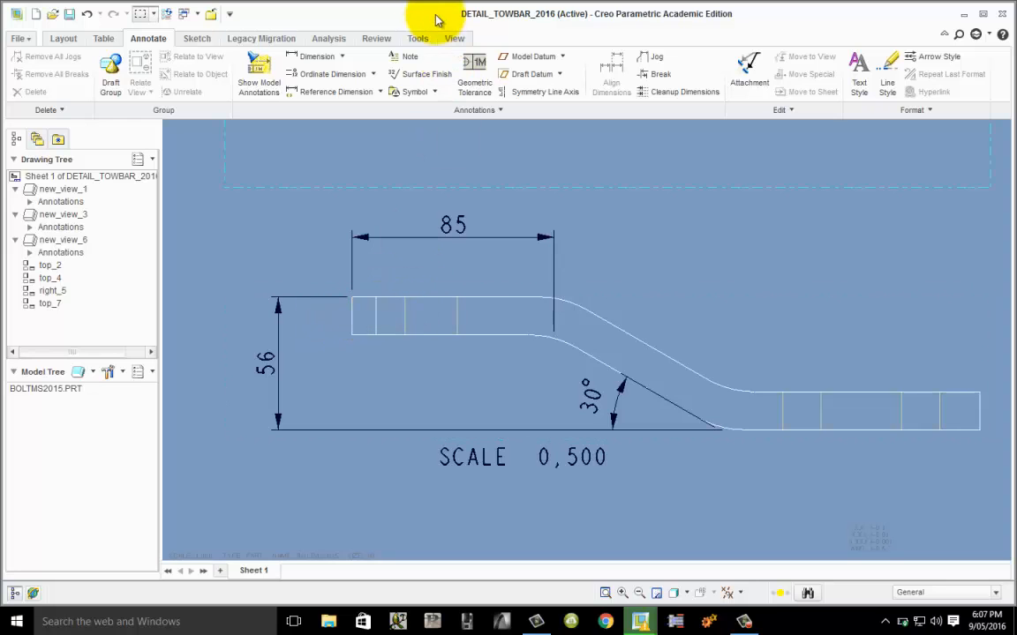
click(323, 57)
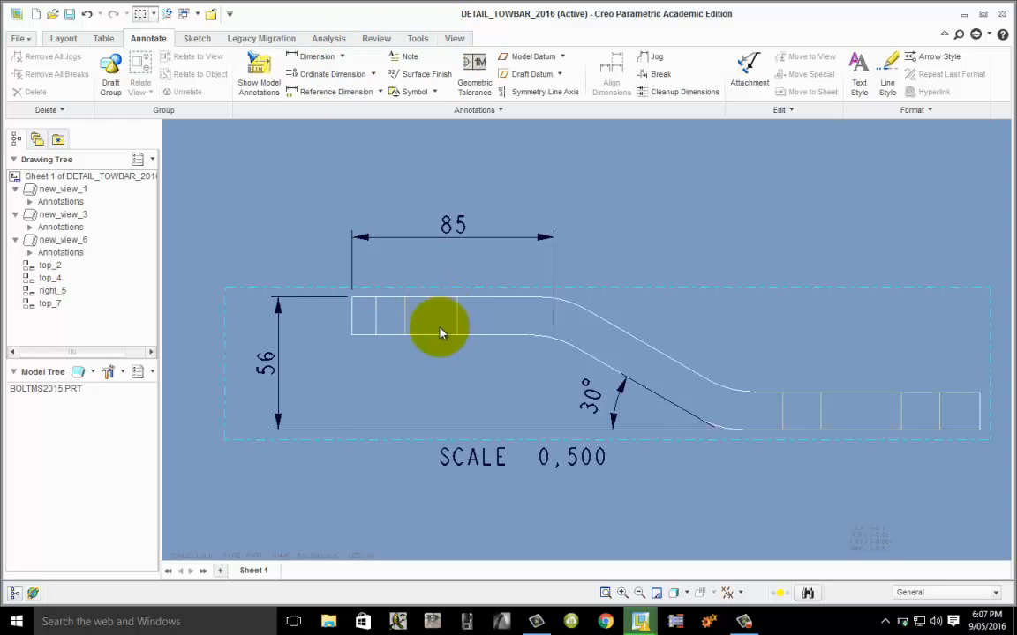
click(314, 56)
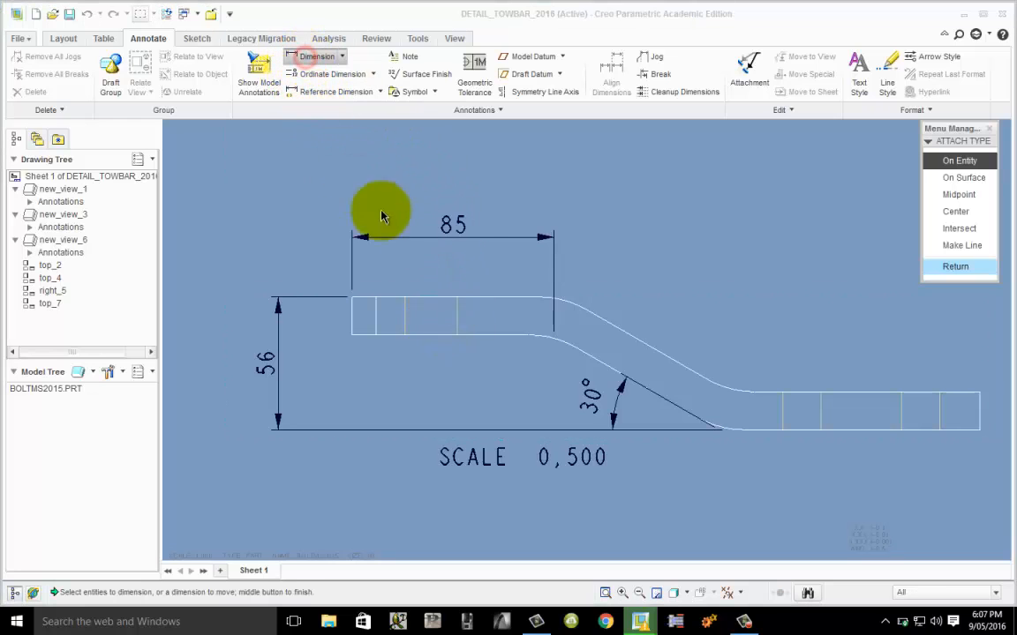
click(352, 319)
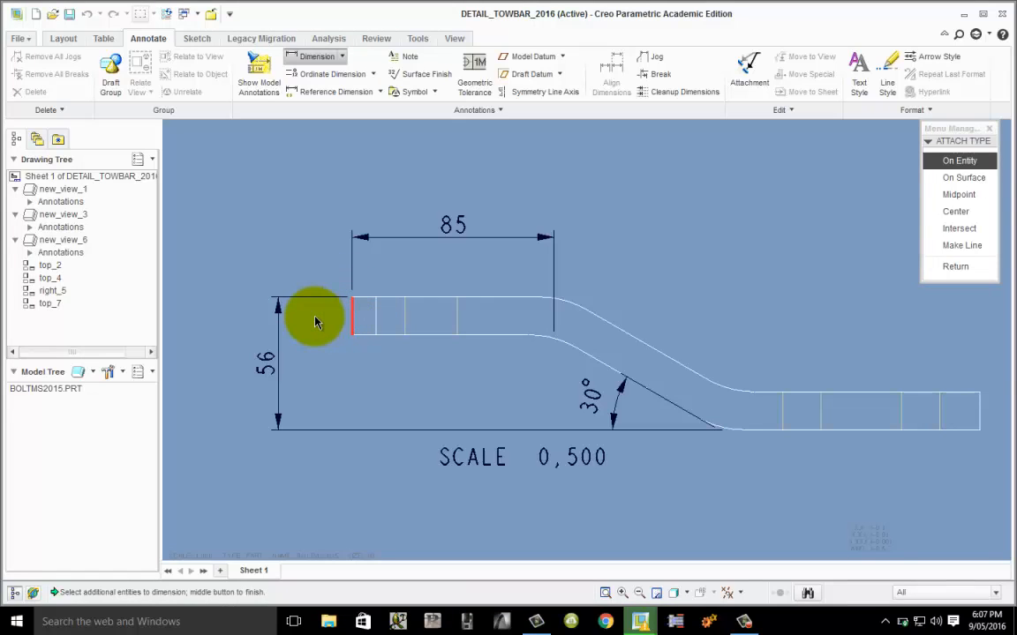
middle_click(315, 323)
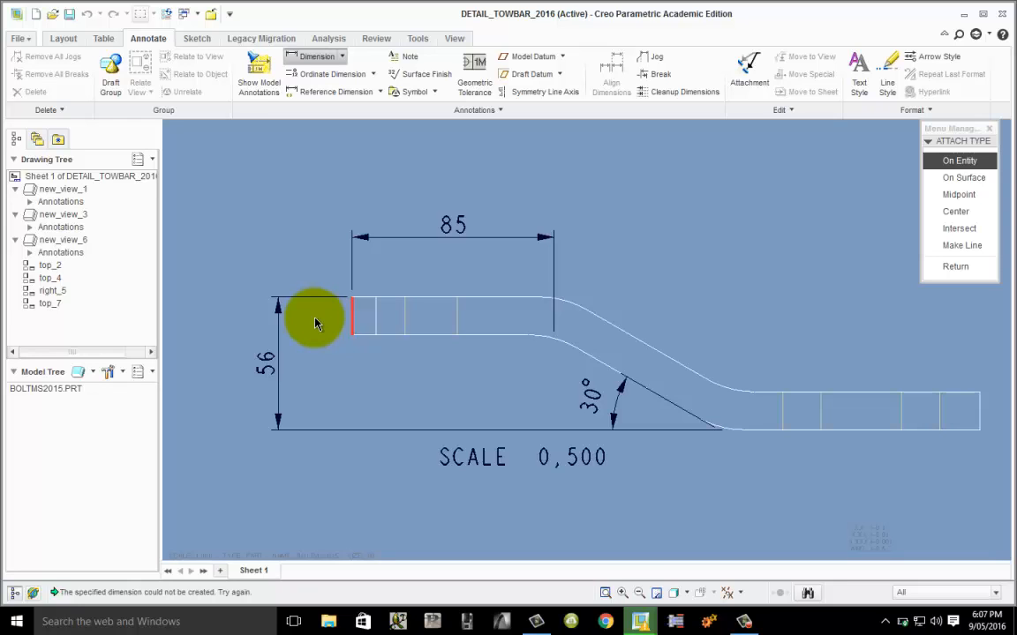
mouse_move(315, 323)
middle_down()
mouse_move(345, 315)
mouse_move(298, 315)
middle_up()
middle_click(300, 319)
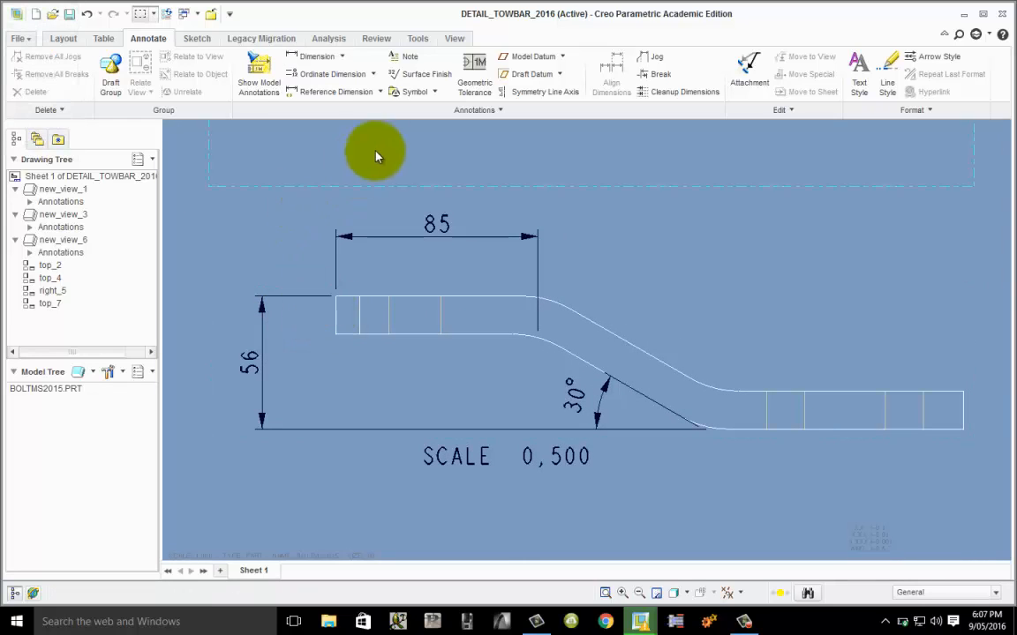
- Dimension the raised end's thickness from its vertical end edge, placed between the part and the overall height dimension
click(323, 57)
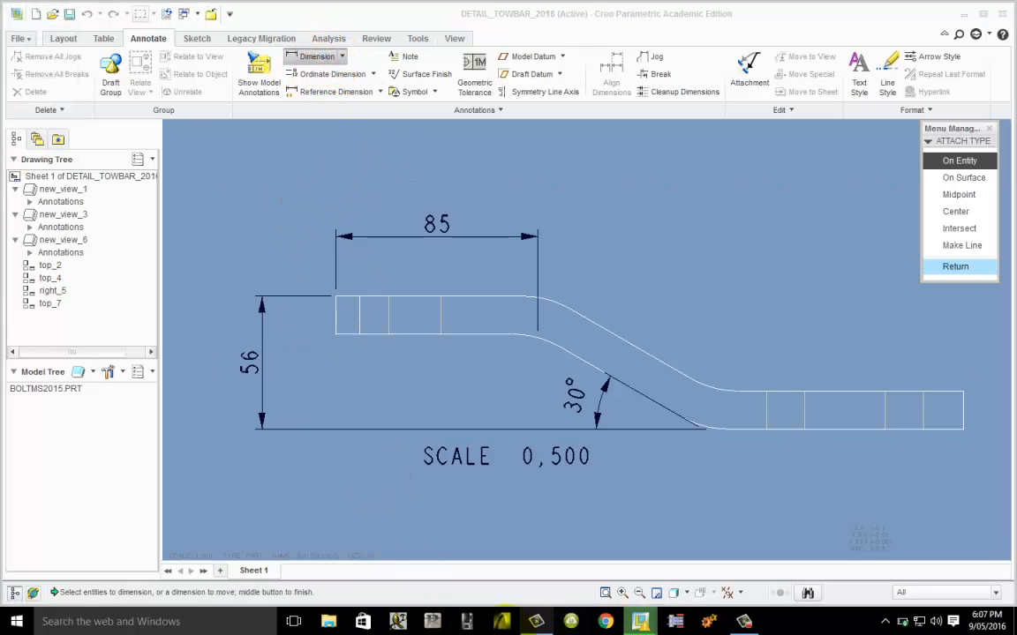
click(341, 324)
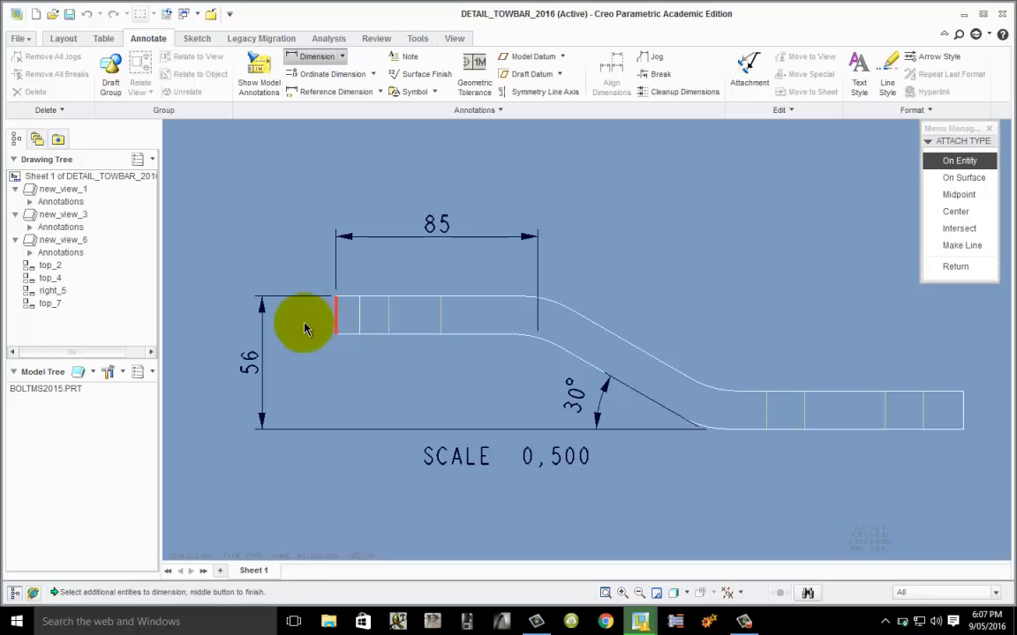
middle_click(303, 323)
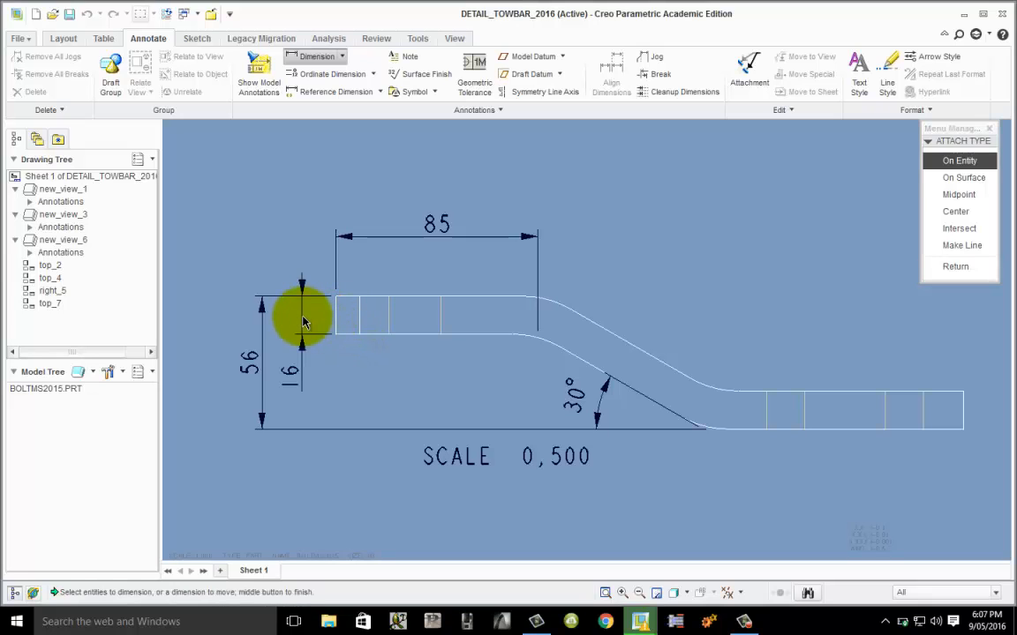
middle_click(340, 321)
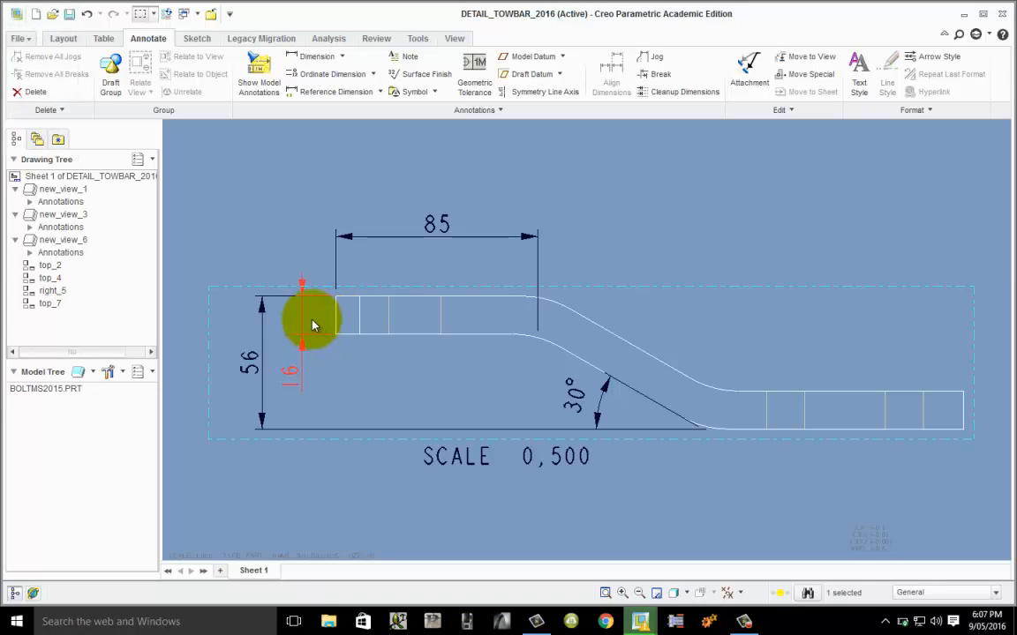
click(296, 372)
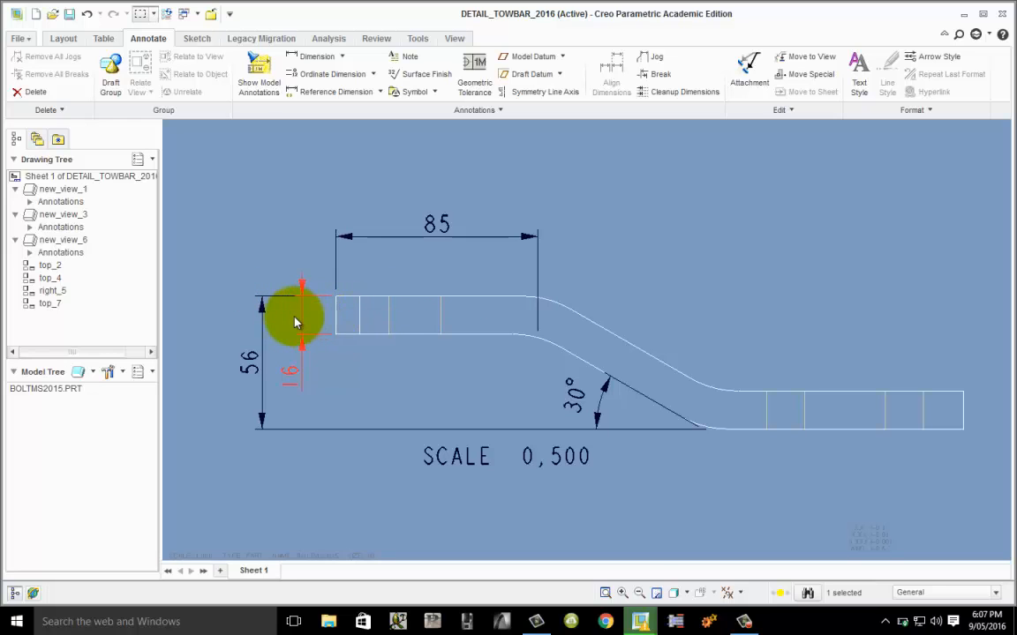
scroll(283, 455, up, 2)
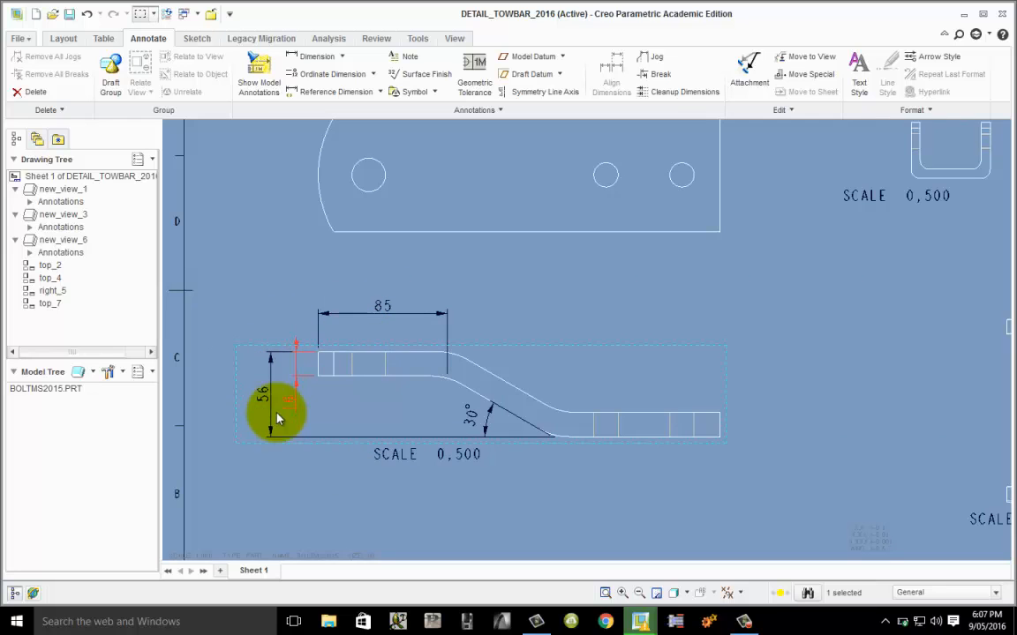
- Add a second angle dimension between the sloped lower edge and the lower end's bottom edge, placed below the raised end
click(483, 423)
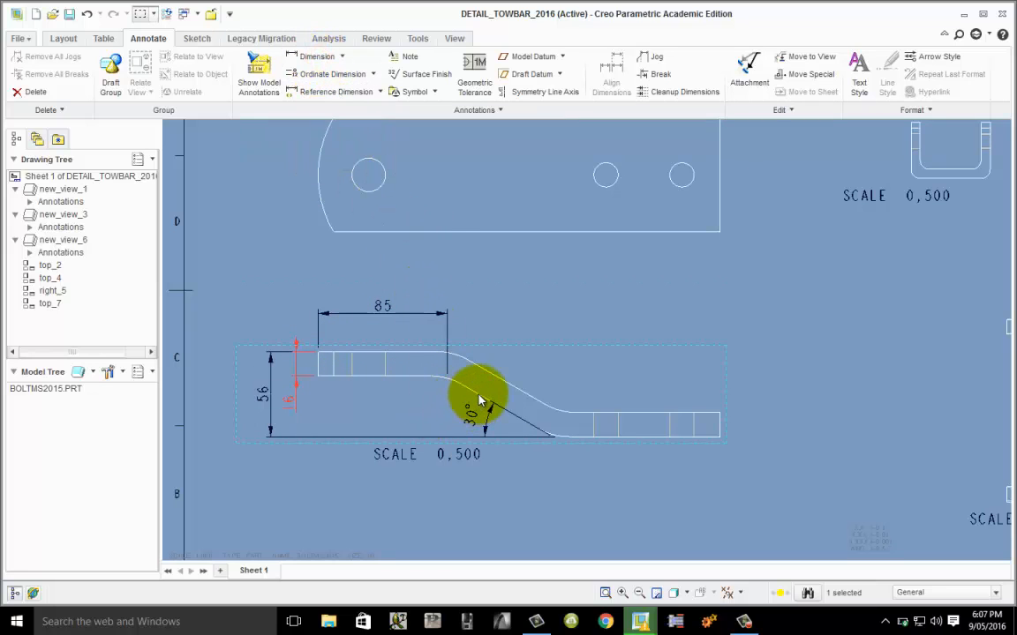
click(319, 59)
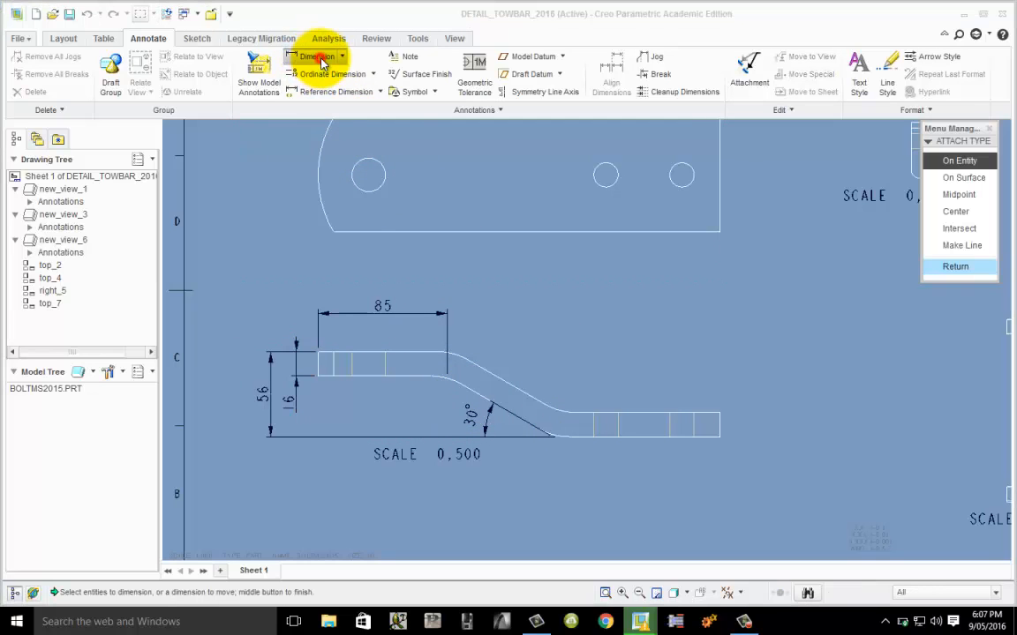
click(481, 403)
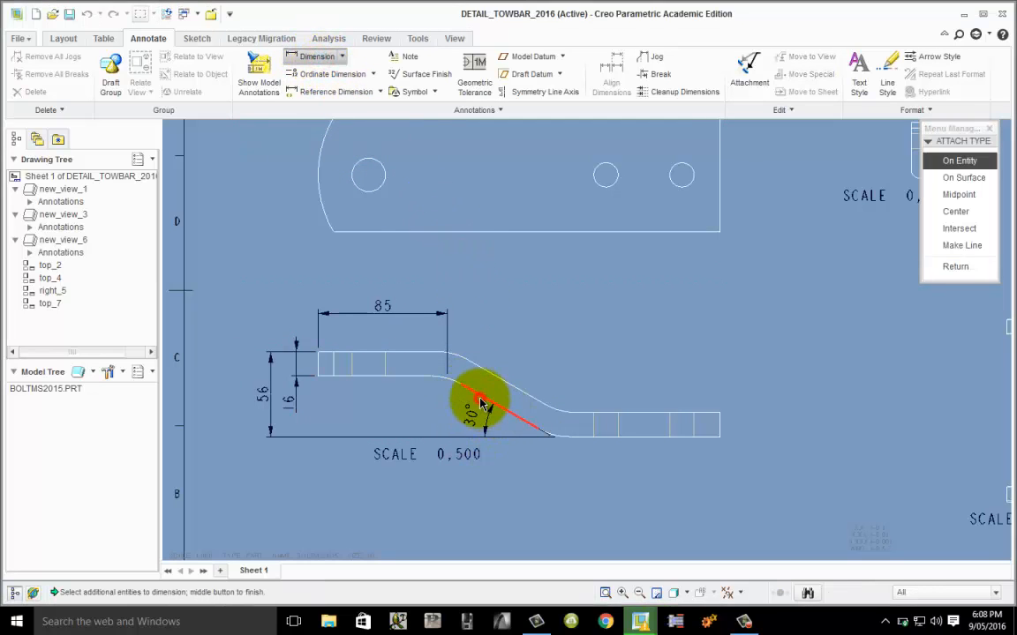
click(606, 444)
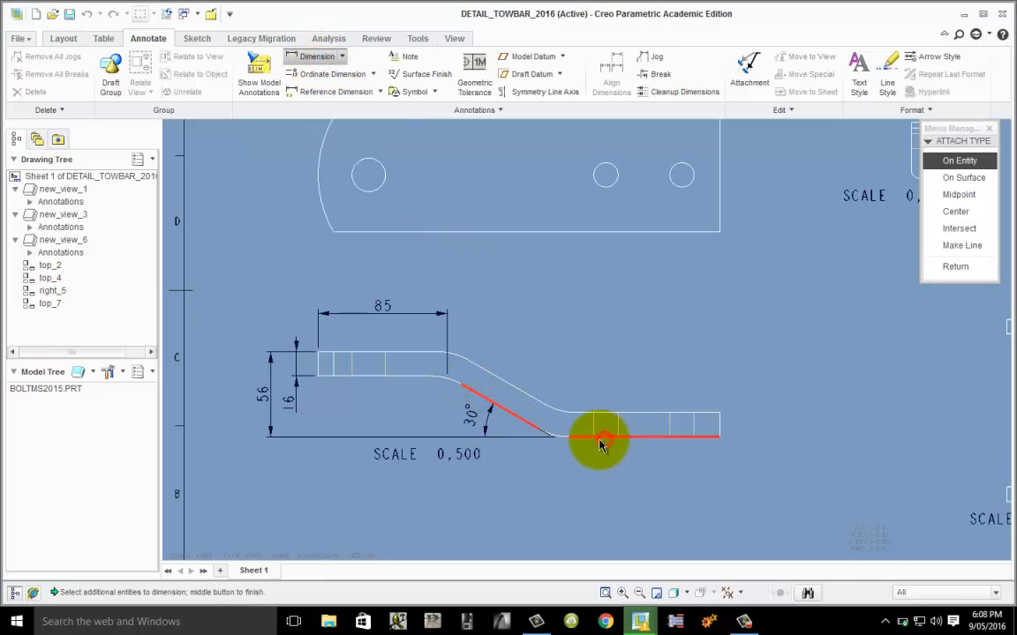
middle_click(432, 413)
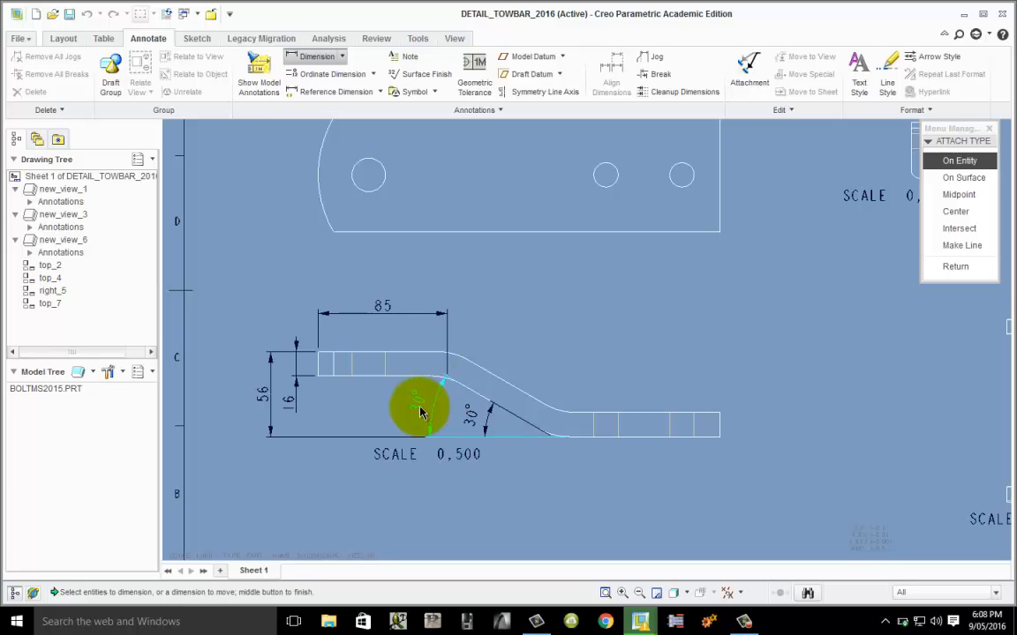
click(419, 410)
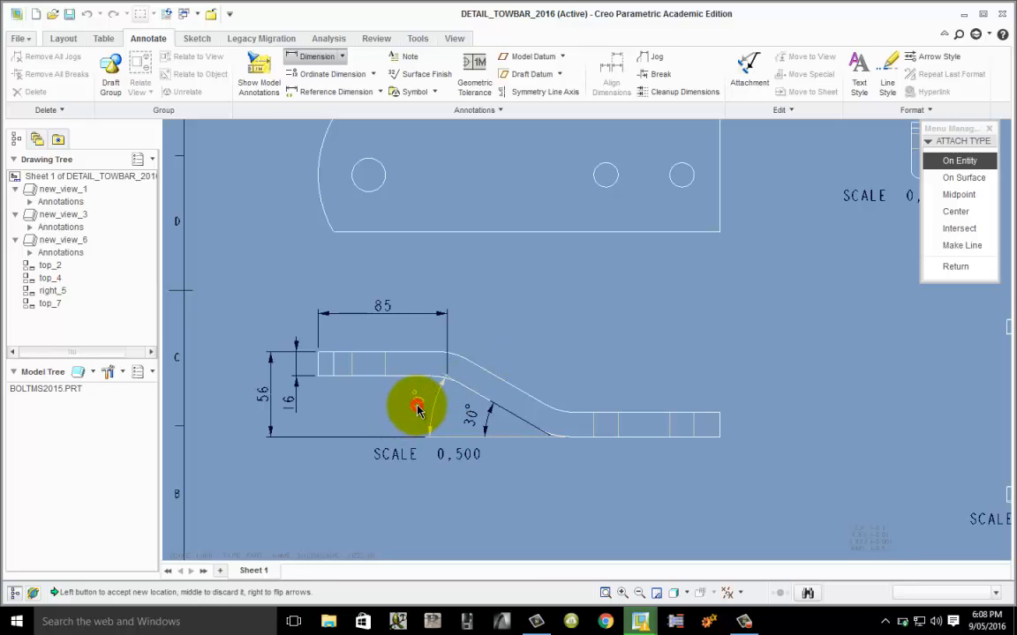
click(408, 399)
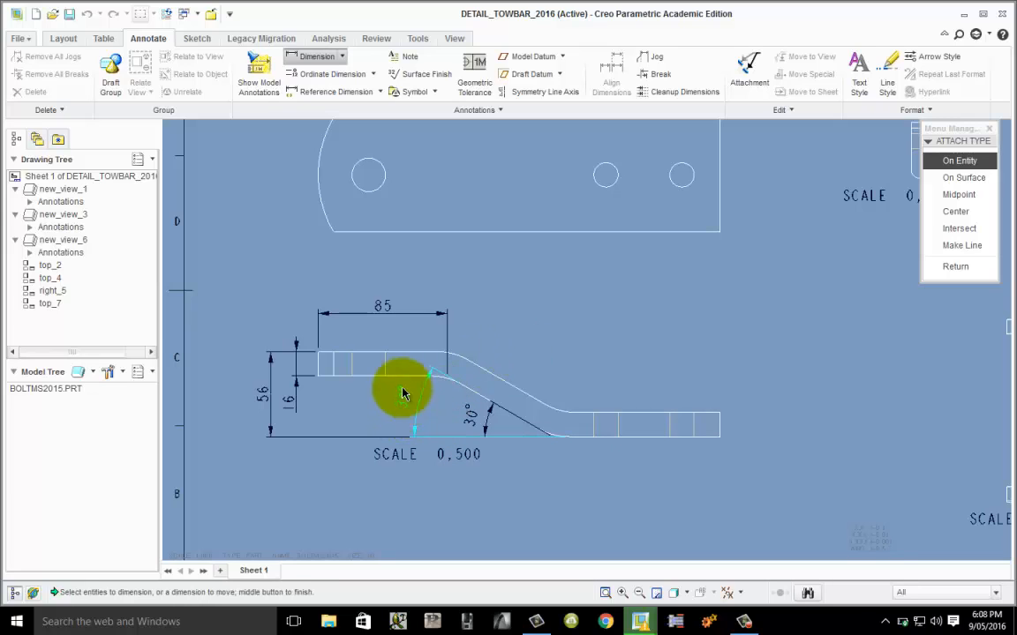
click(953, 266)
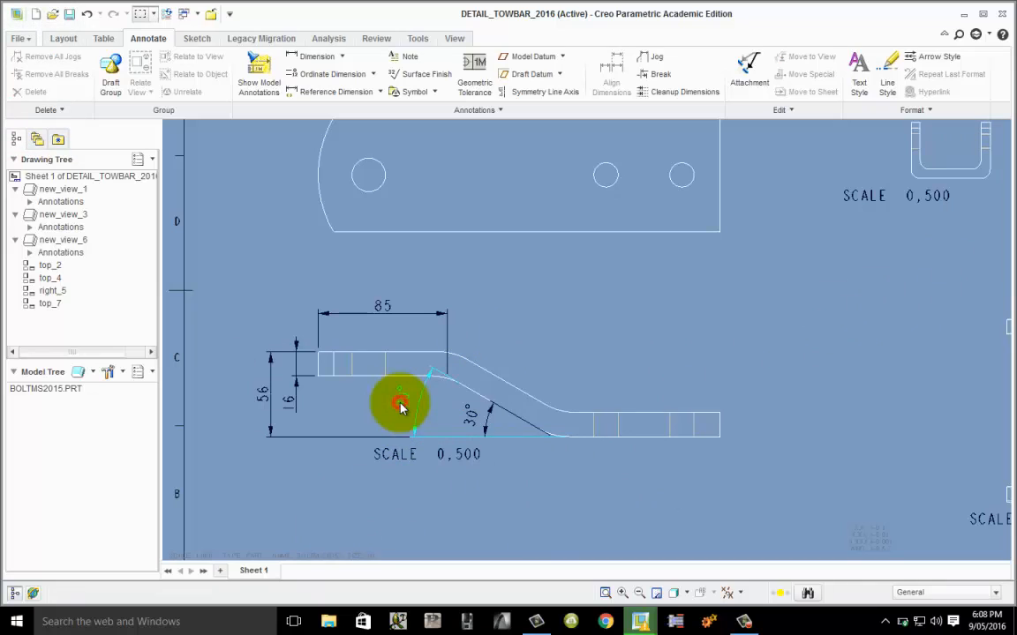
- Delete the duplicate angle dimension below the raised end, keeping the one nearer the lower bend
right_click(404, 404)
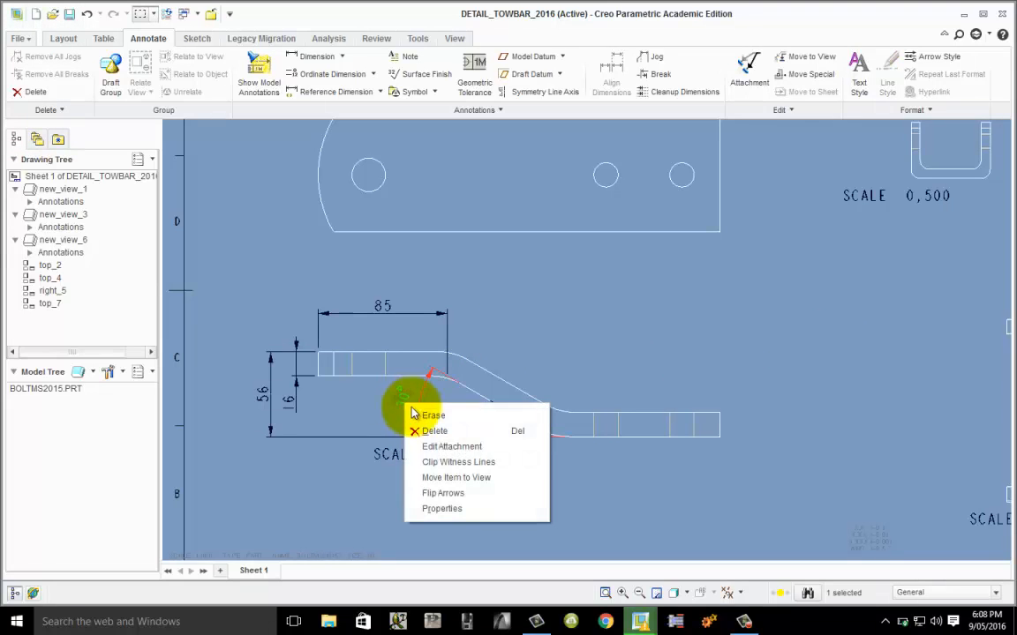
click(438, 431)
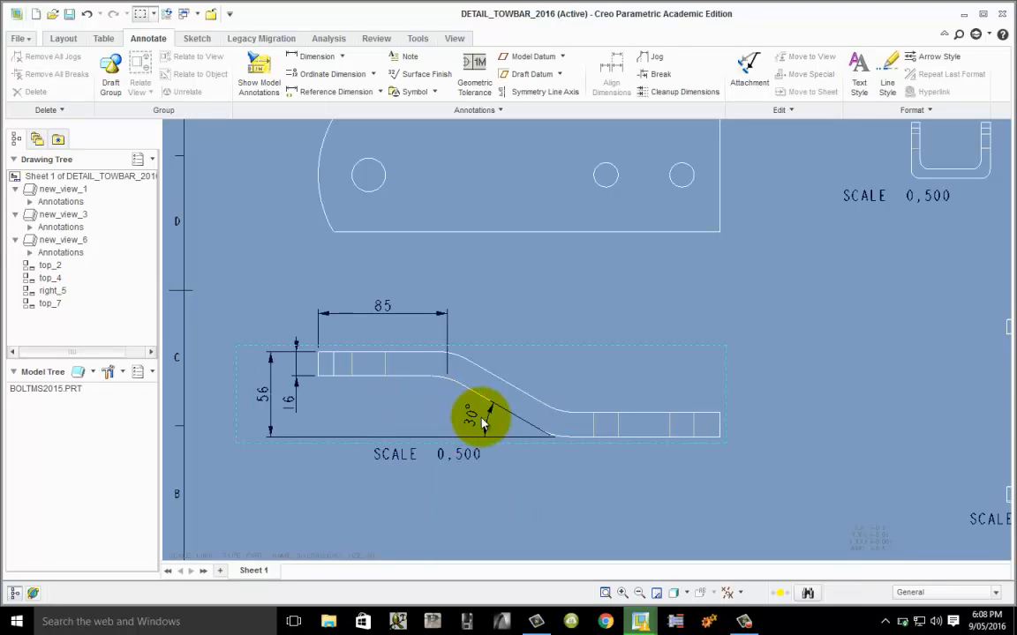
click(474, 424)
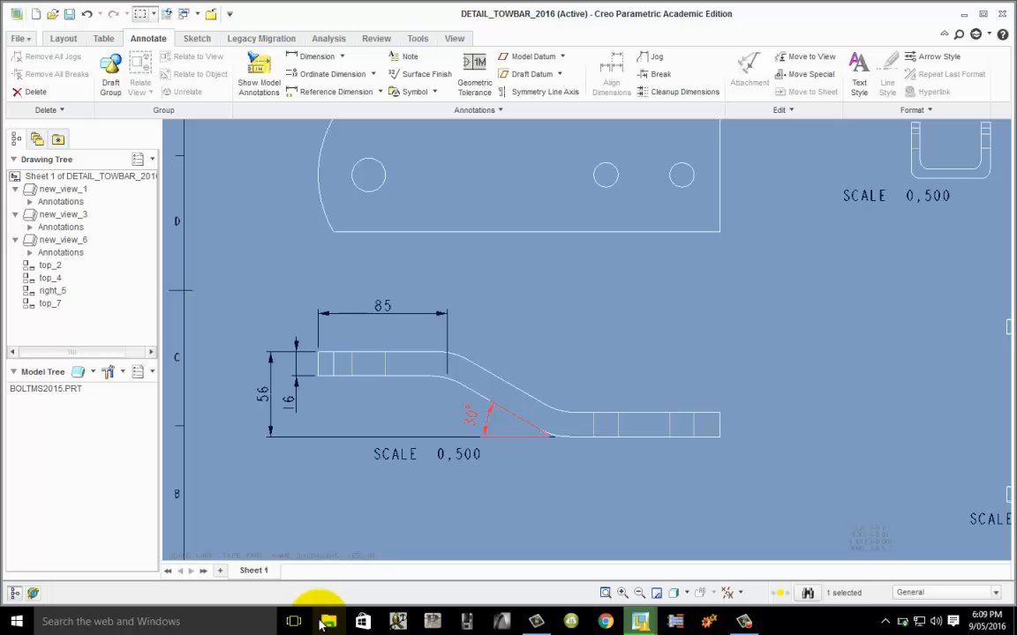
- Show the hole axes A_3, A_5 and A_7 as model annotations in the towbar side view, leaving out A_6
click(524, 346)
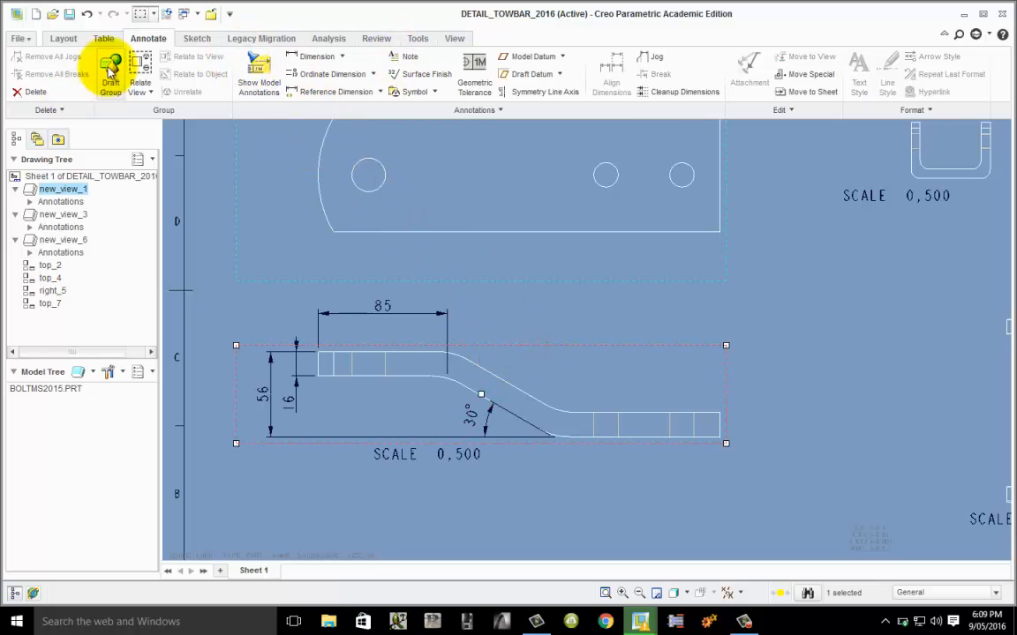
click(258, 68)
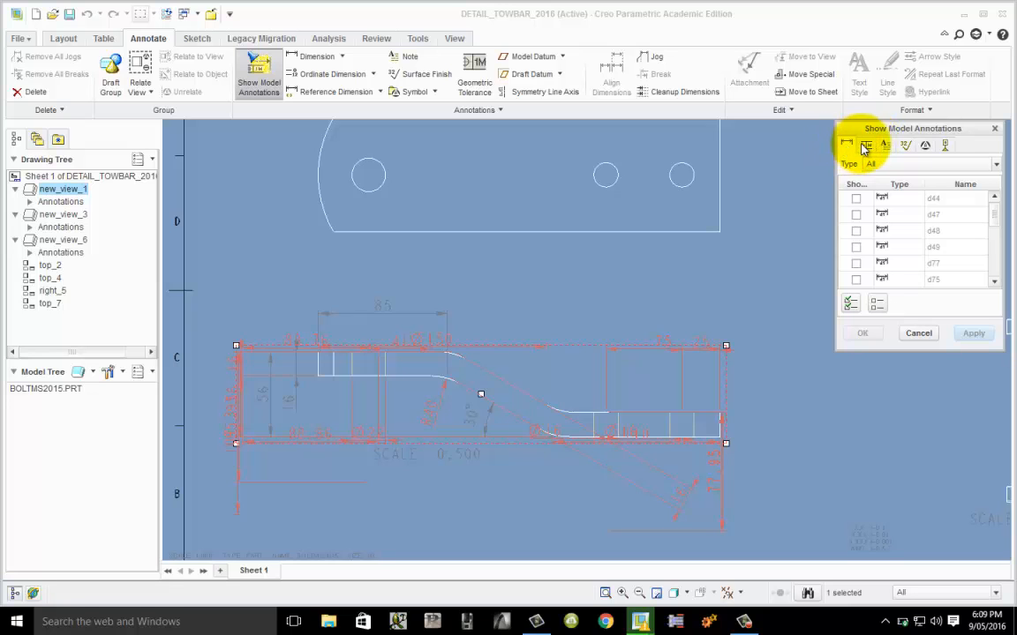
click(946, 145)
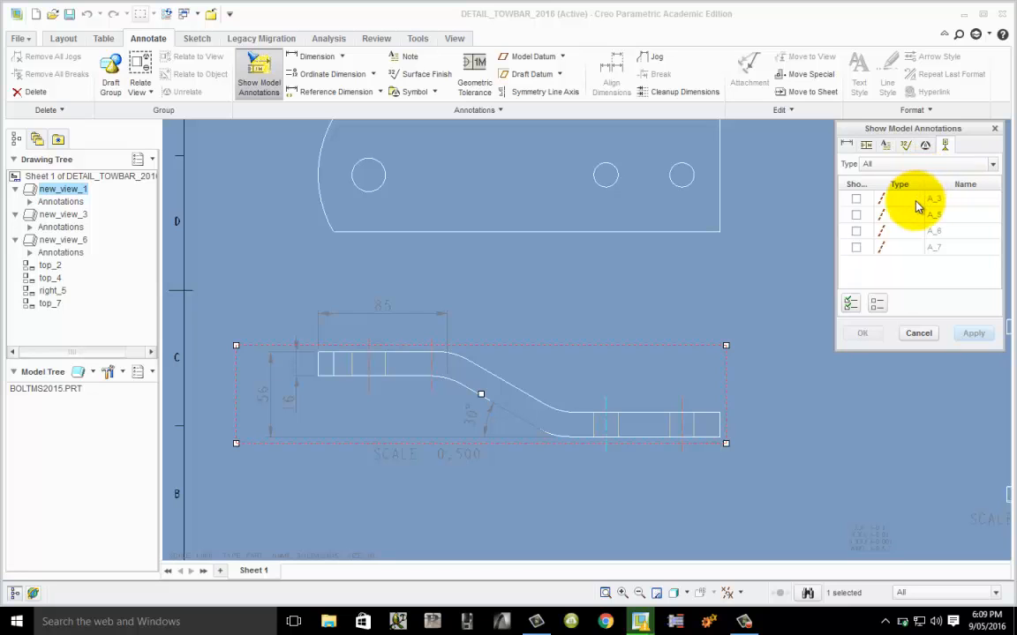
click(684, 429)
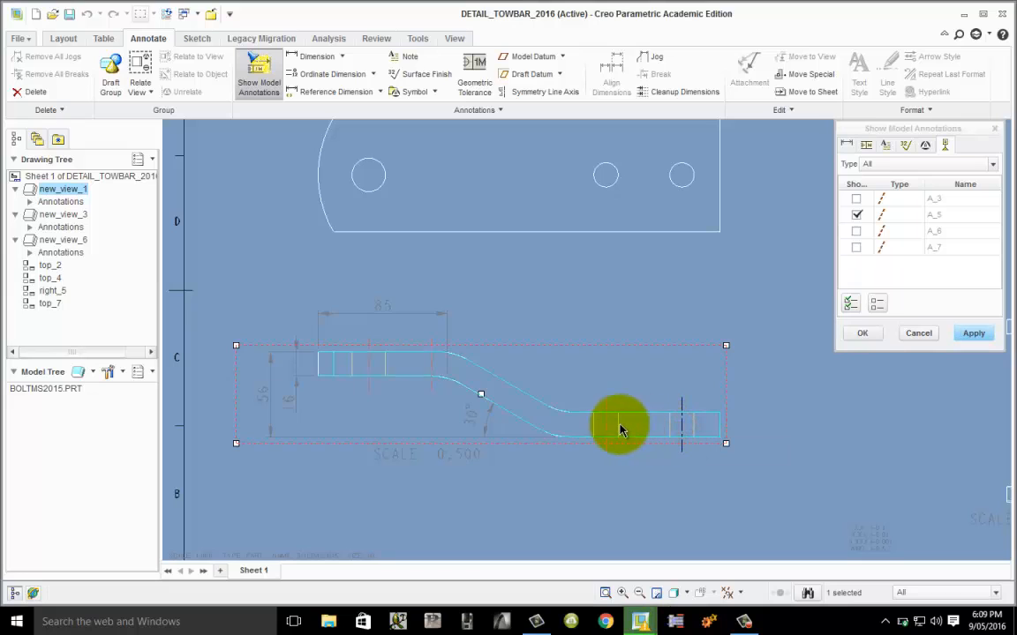
click(368, 364)
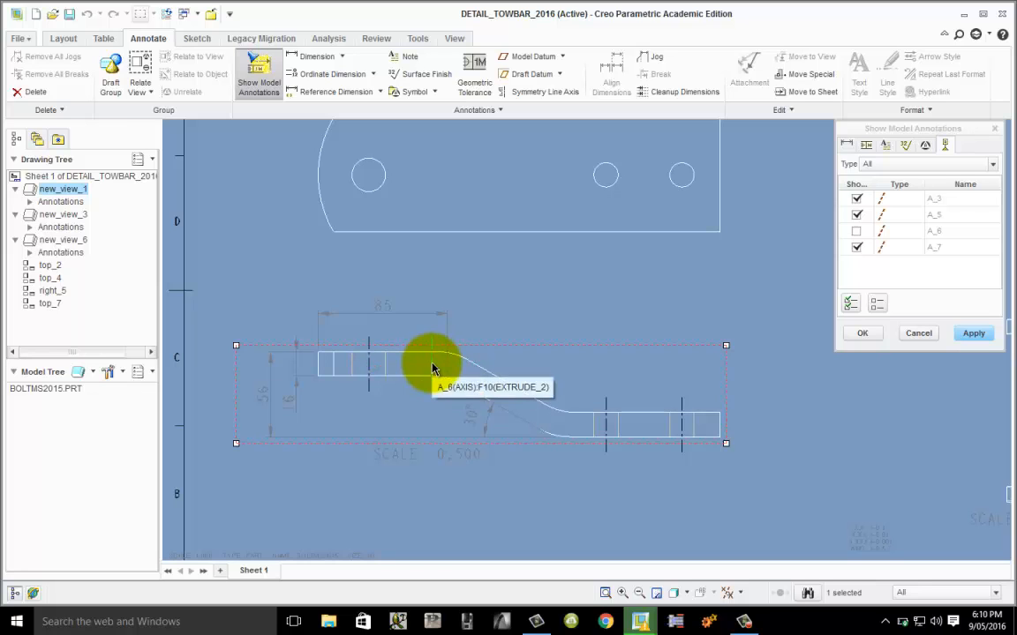
click(978, 333)
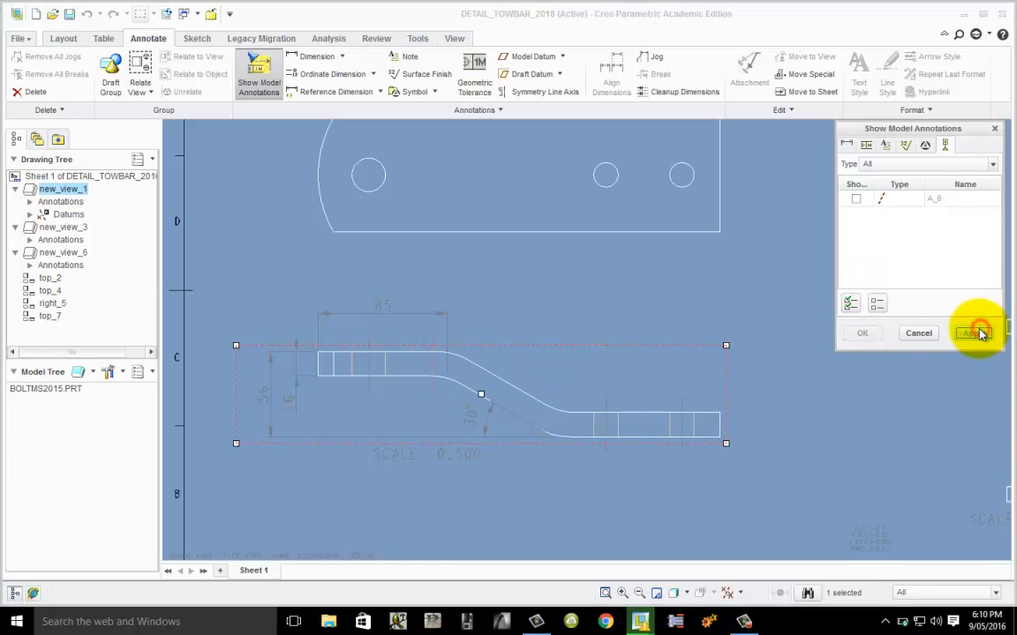
- Show the hole axes A_3, A_5 and A_7 as model annotations in the towbar top view, leaving out A_6
click(916, 333)
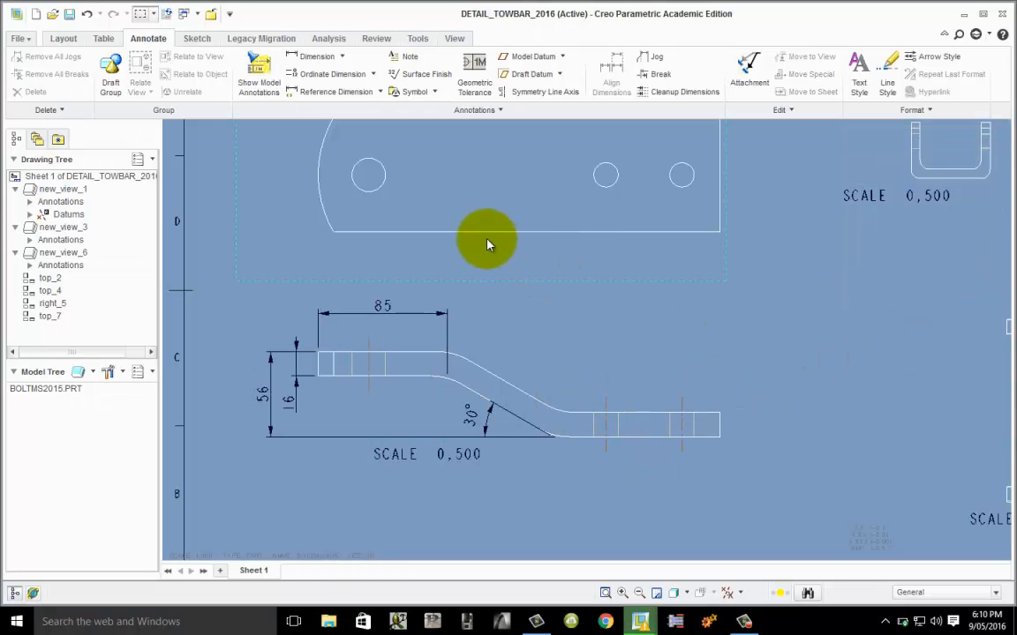
click(524, 271)
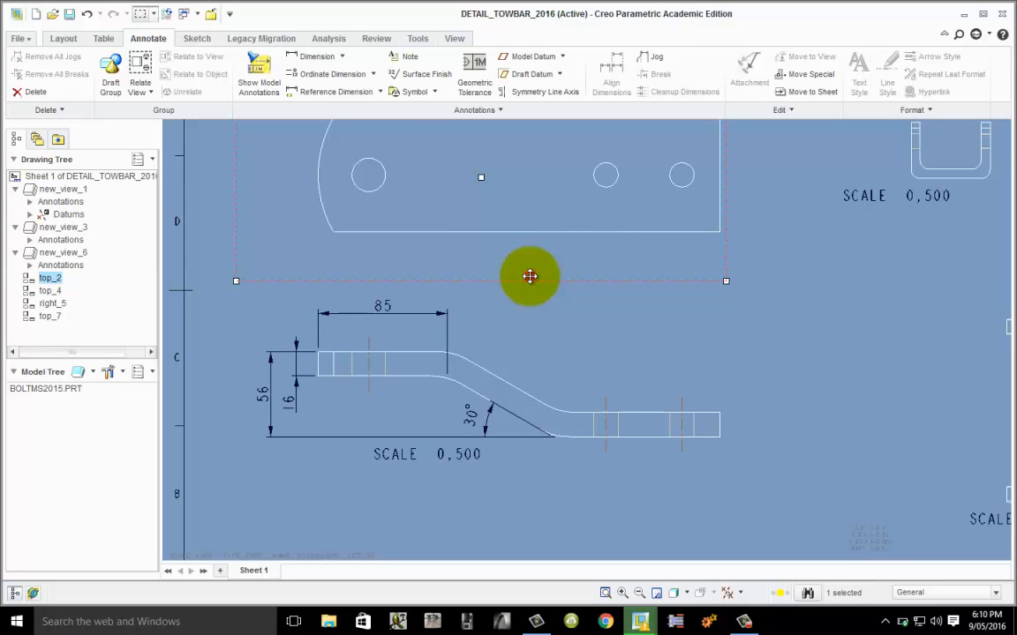
click(254, 80)
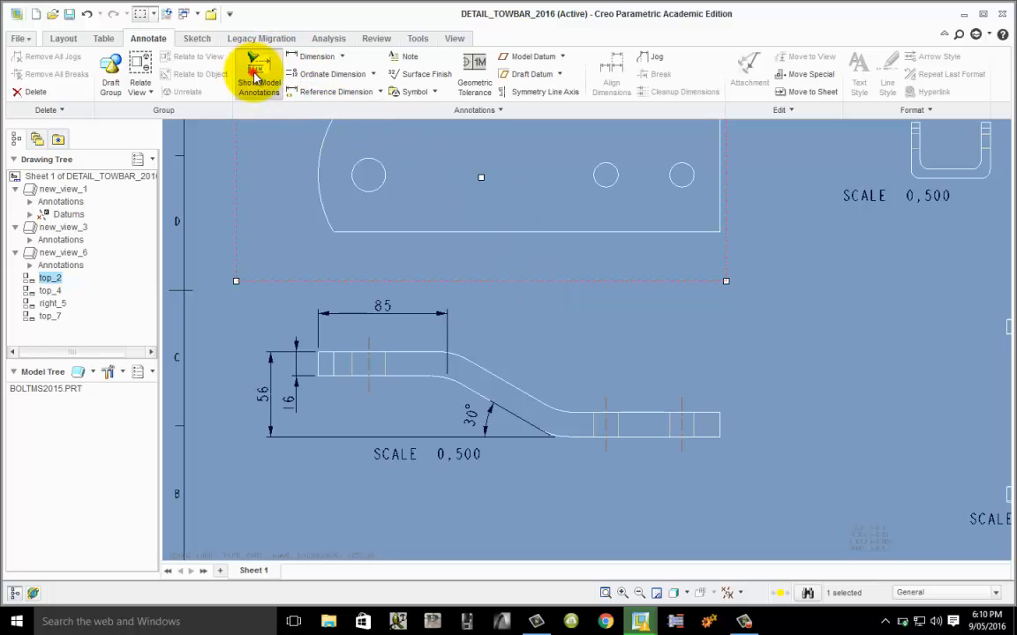
click(689, 175)
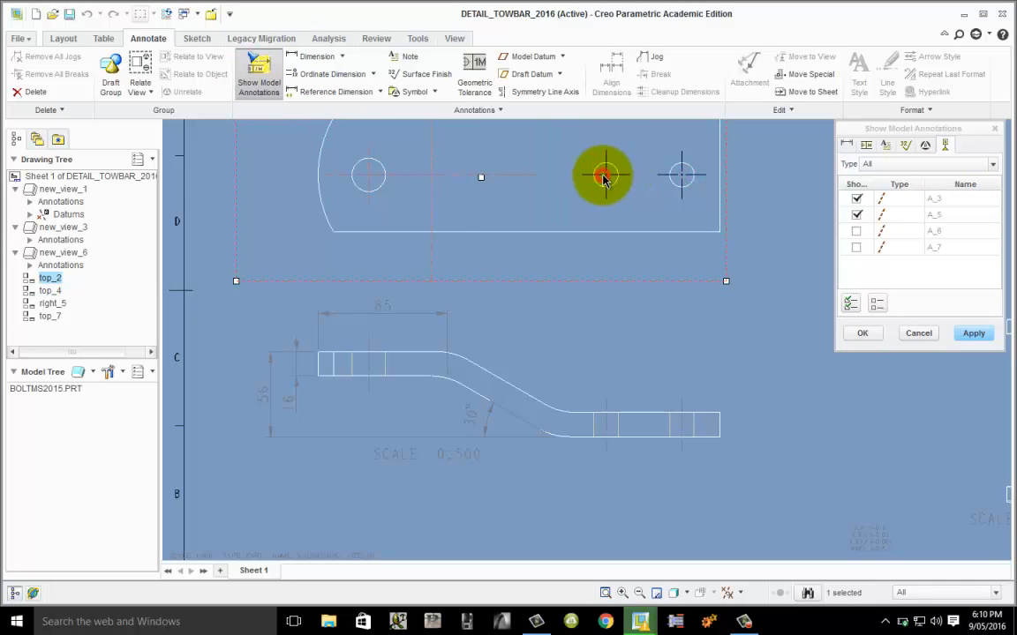
click(370, 172)
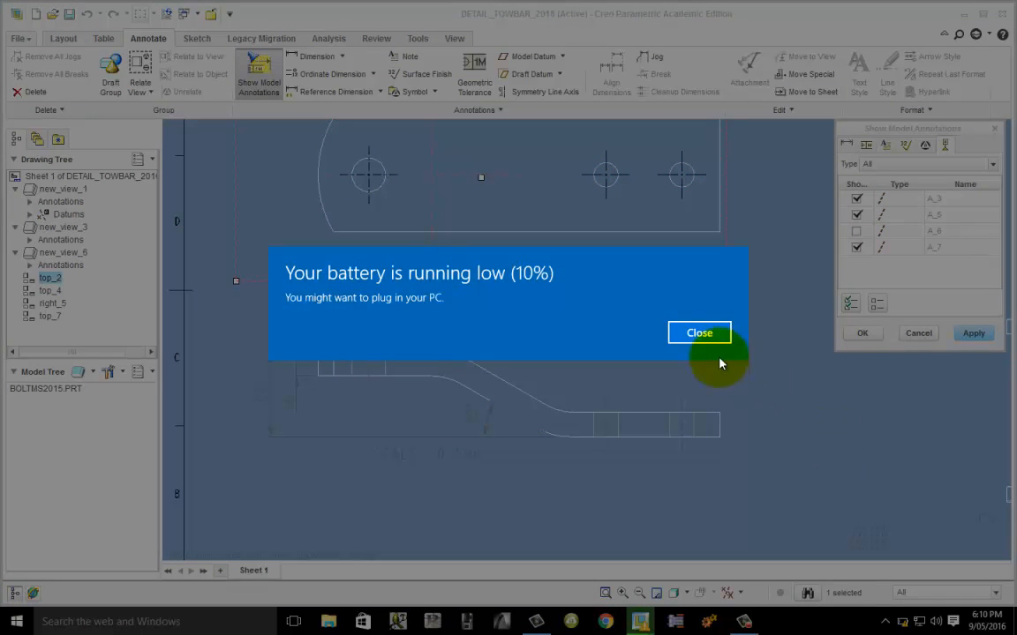
click(700, 333)
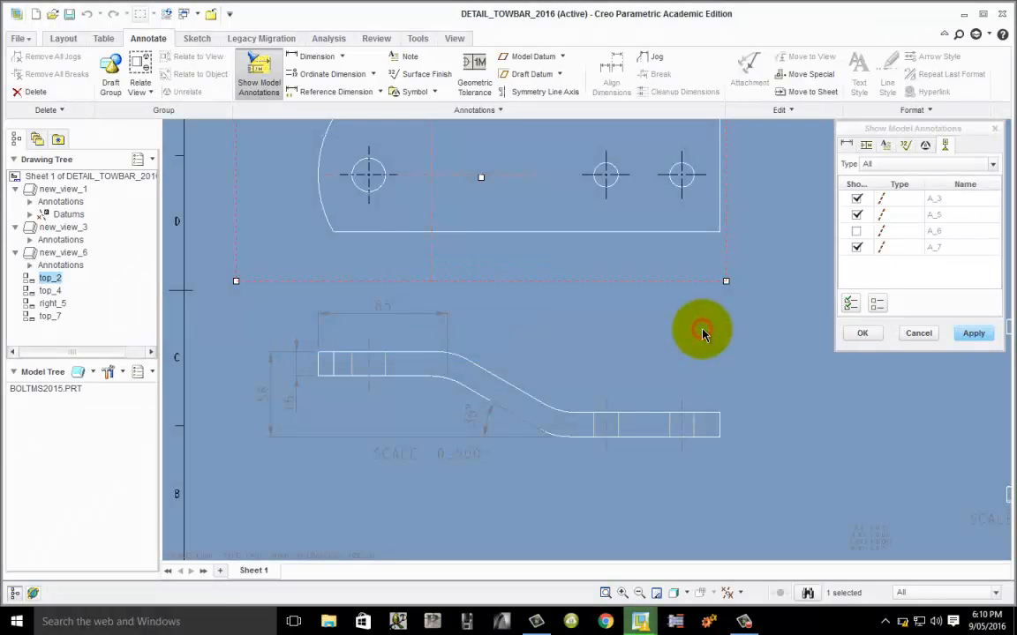
scroll(494, 341, up, 3)
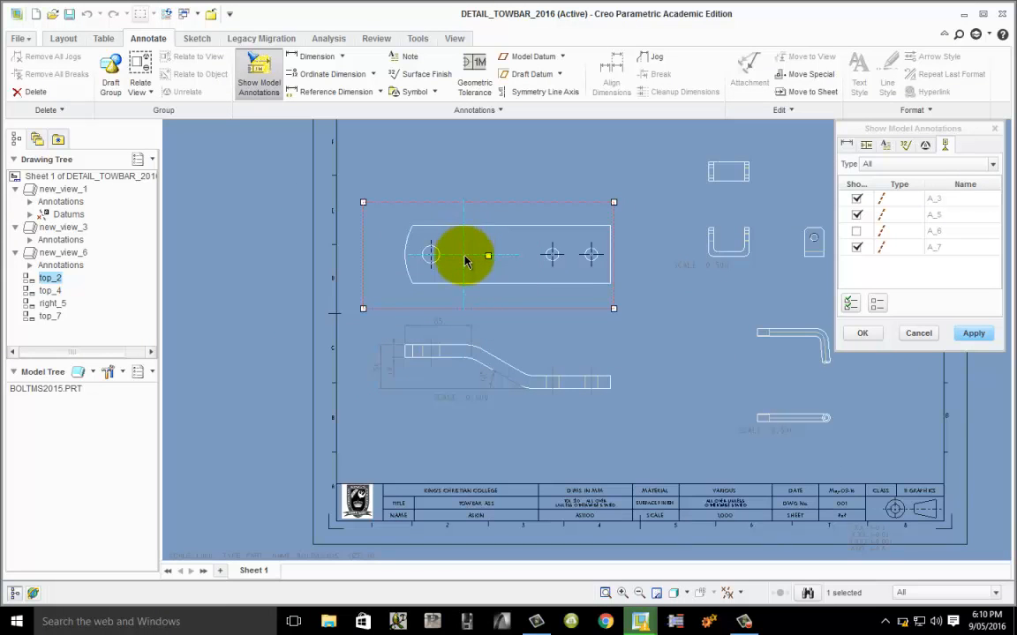
click(972, 334)
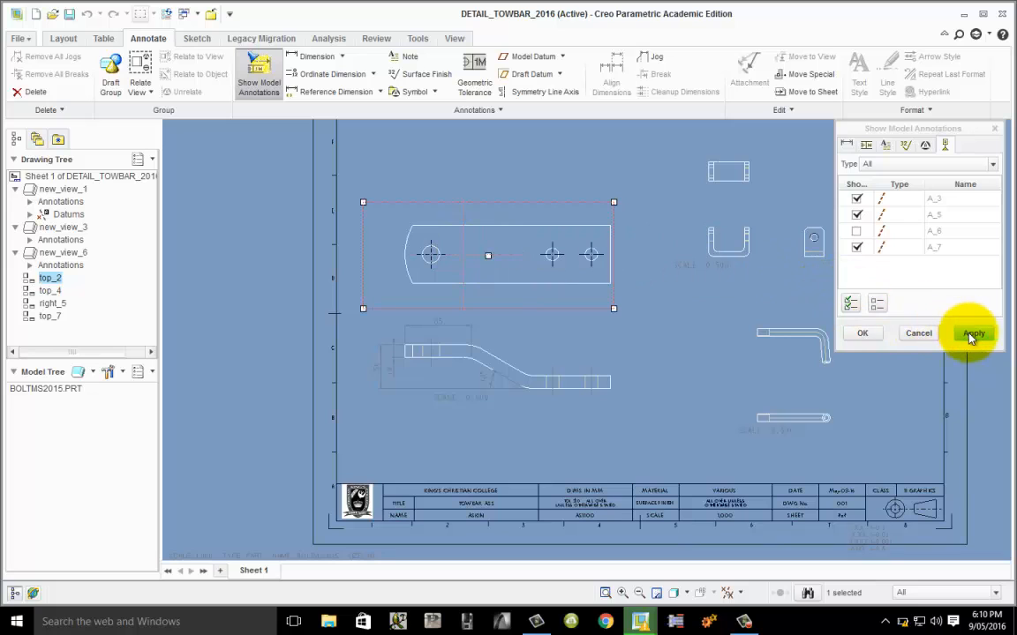
click(919, 333)
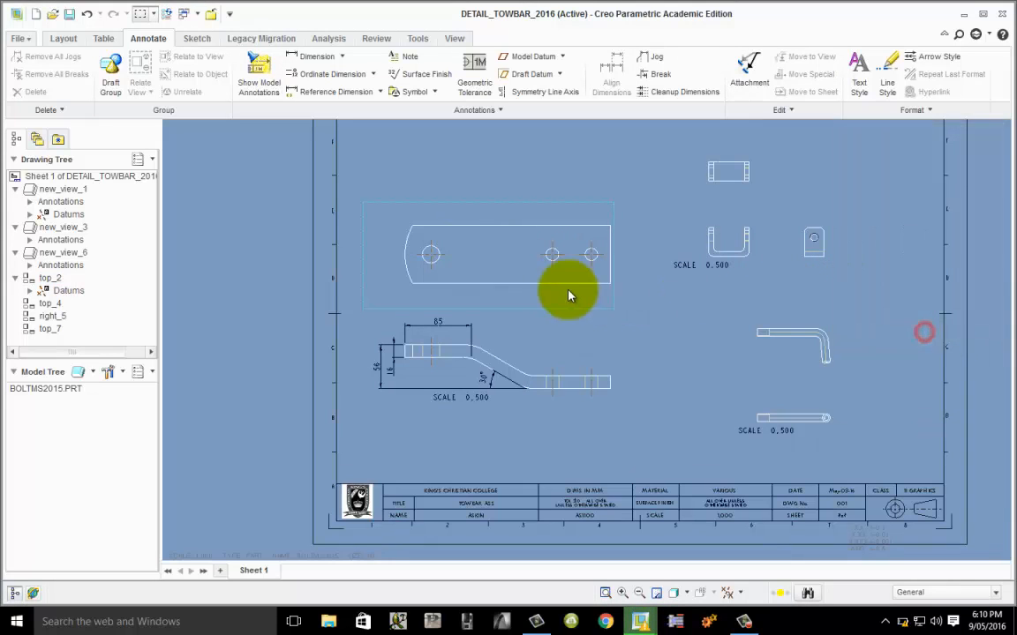
- Add a diameter dimension to the large hole near the rounded end in the towbar top view, placed up and right of the hole
scroll(629, 314, down, 2)
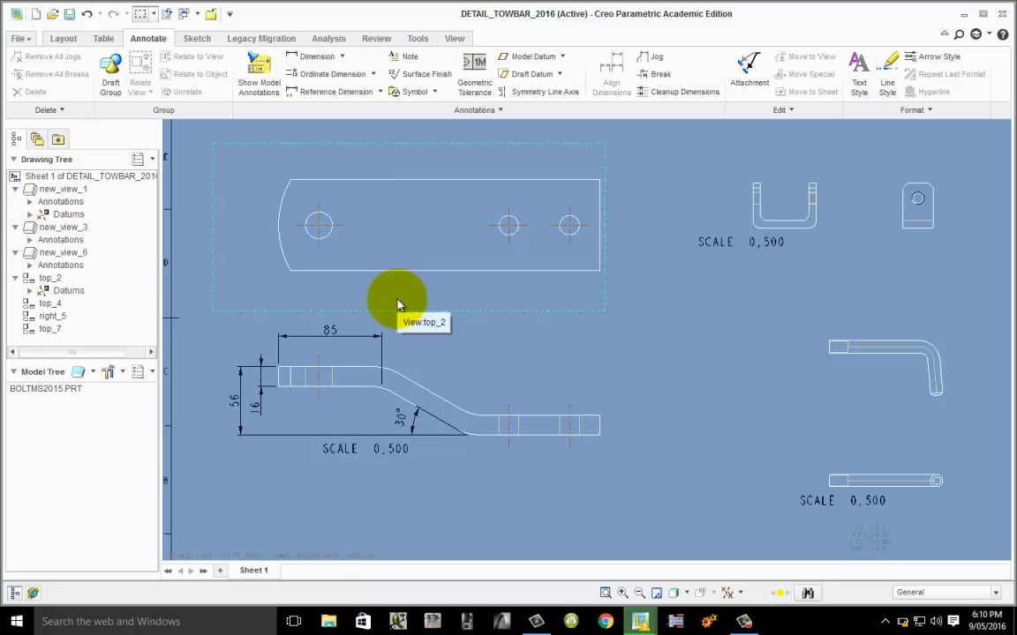
click(316, 58)
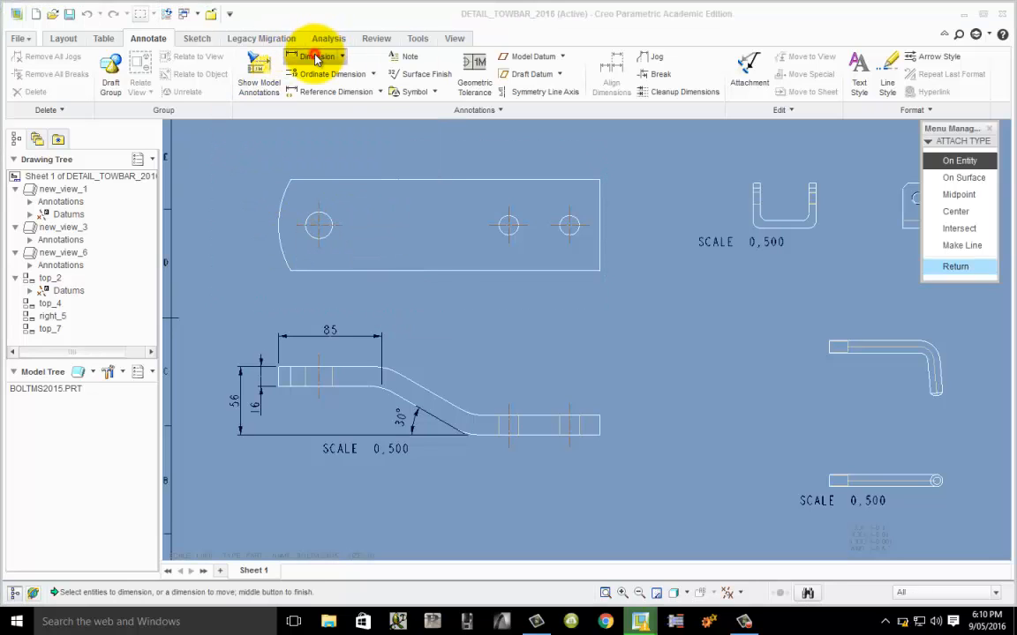
click(333, 224)
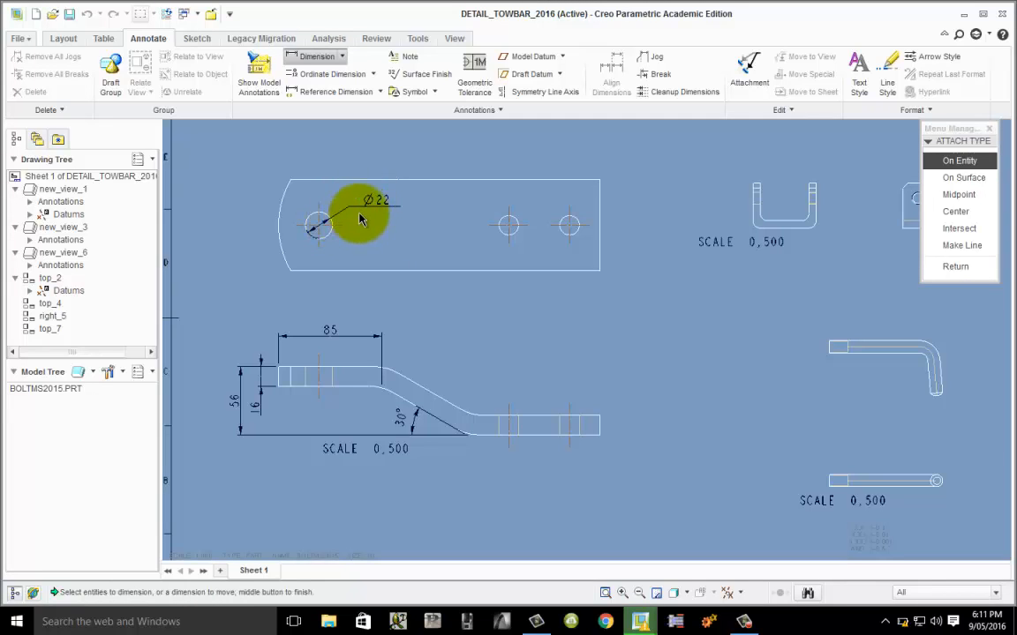
middle_click(381, 206)
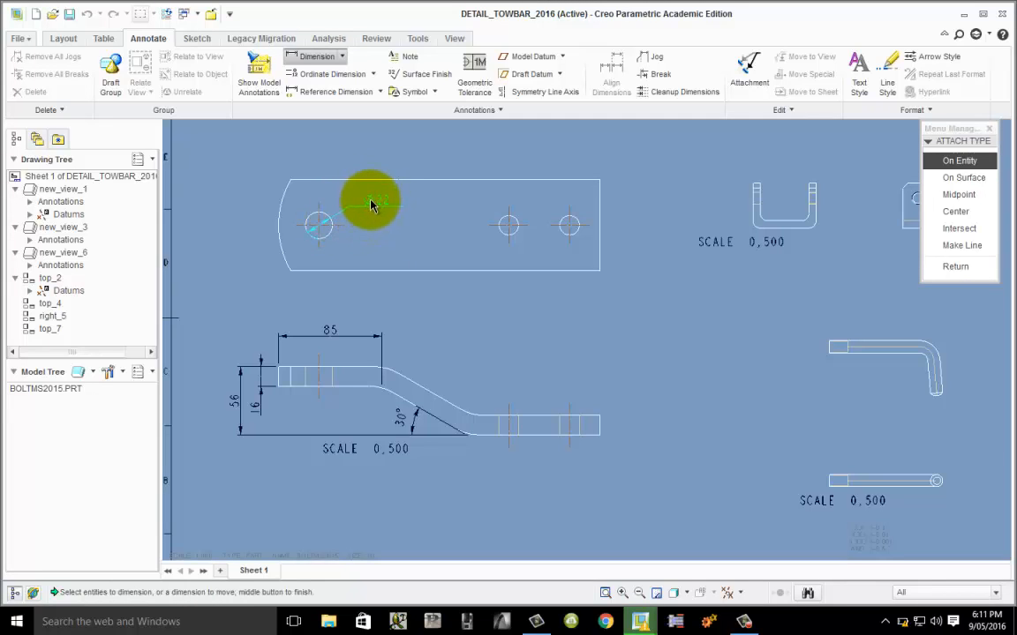
middle_click(415, 203)
- Add a radius dimension to the middle hole in the towbar top view, placed down and right of the hole
scroll(510, 225, up, 3)
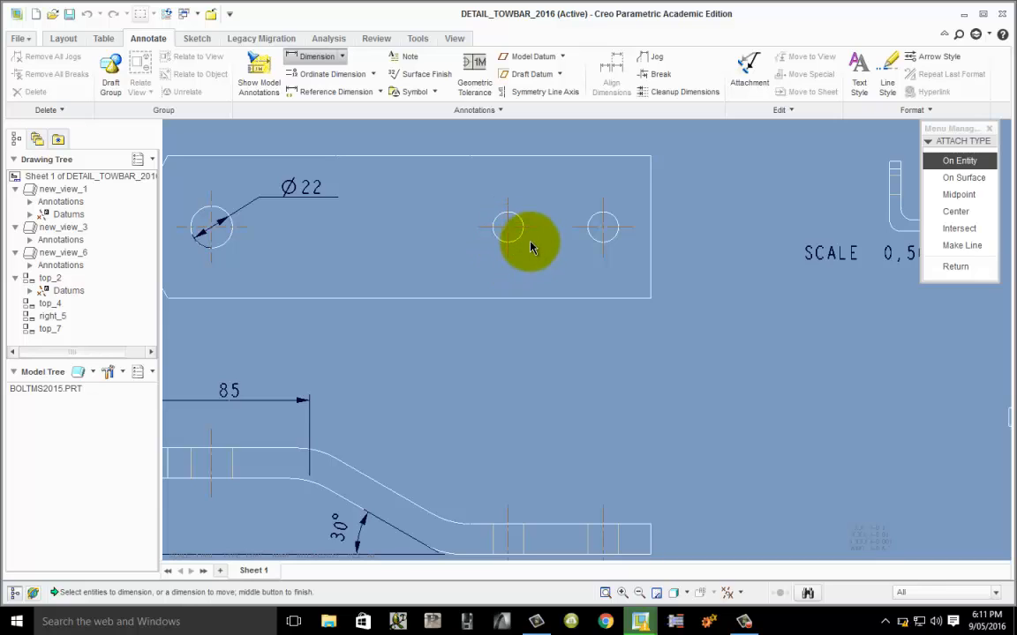
click(520, 235)
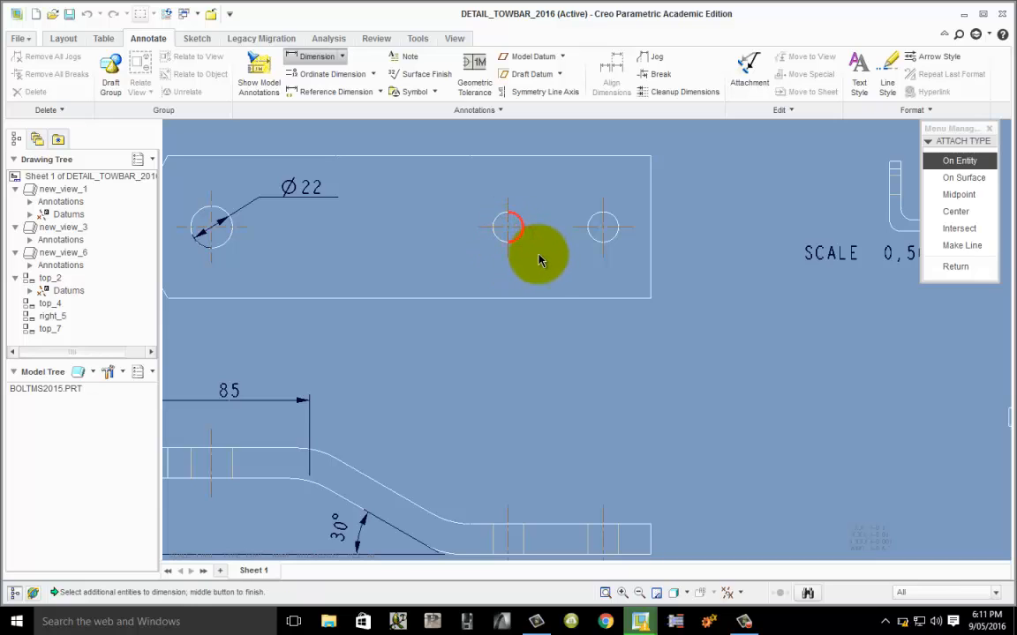
middle_click(540, 262)
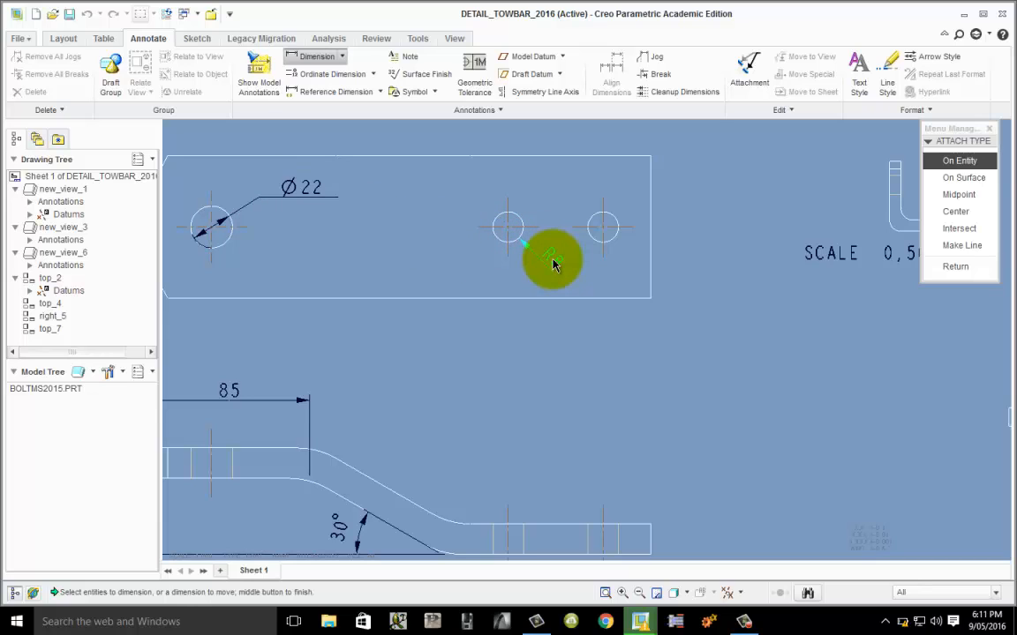
click(973, 265)
- Delete the radius dimension below the middle hole in the towbar top view
click(584, 296)
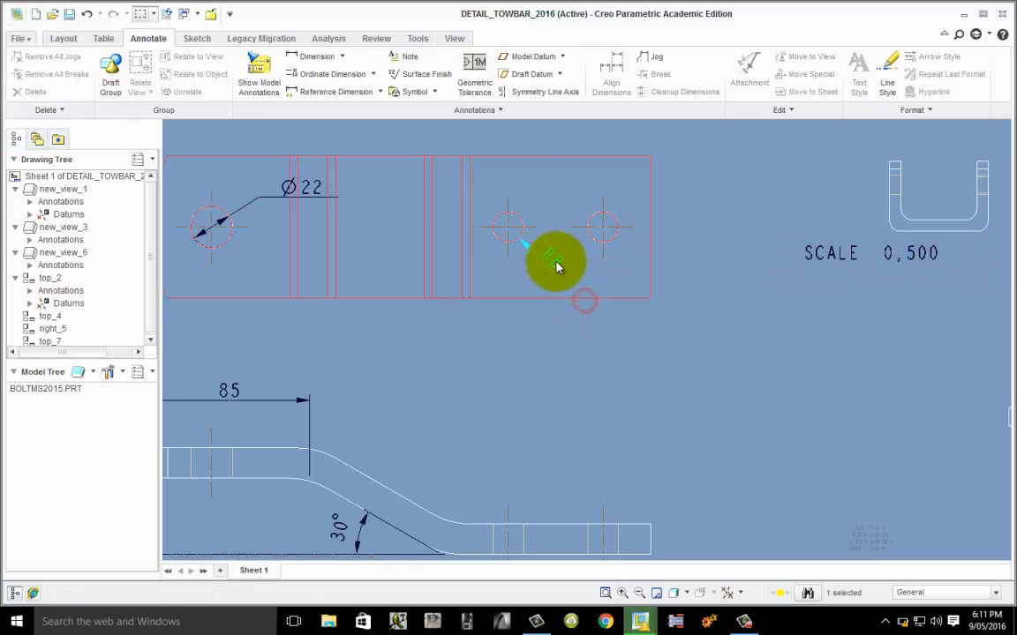
click(554, 262)
right_click(557, 268)
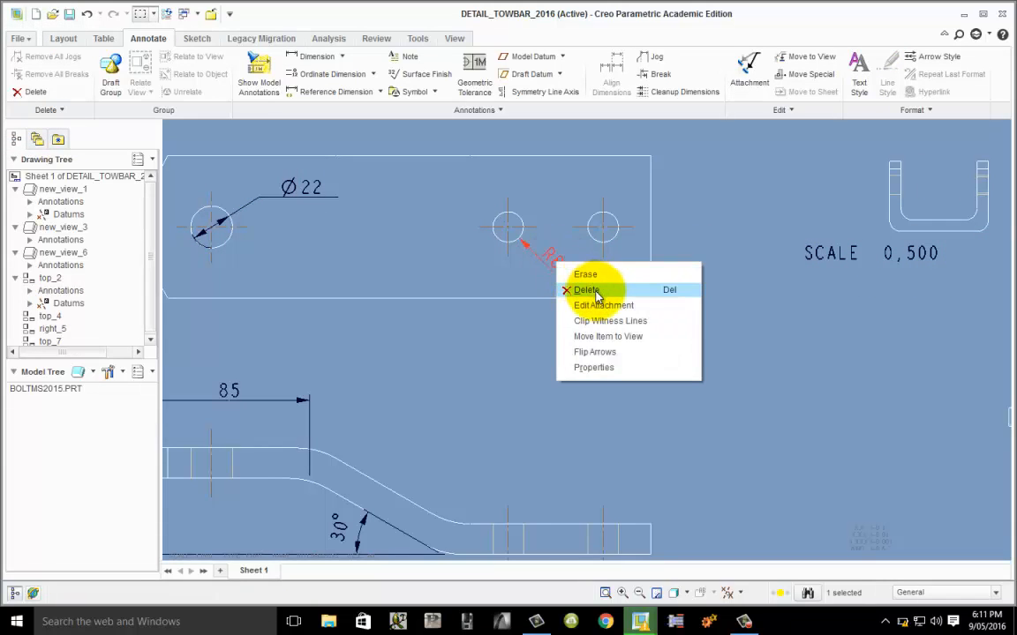
click(586, 289)
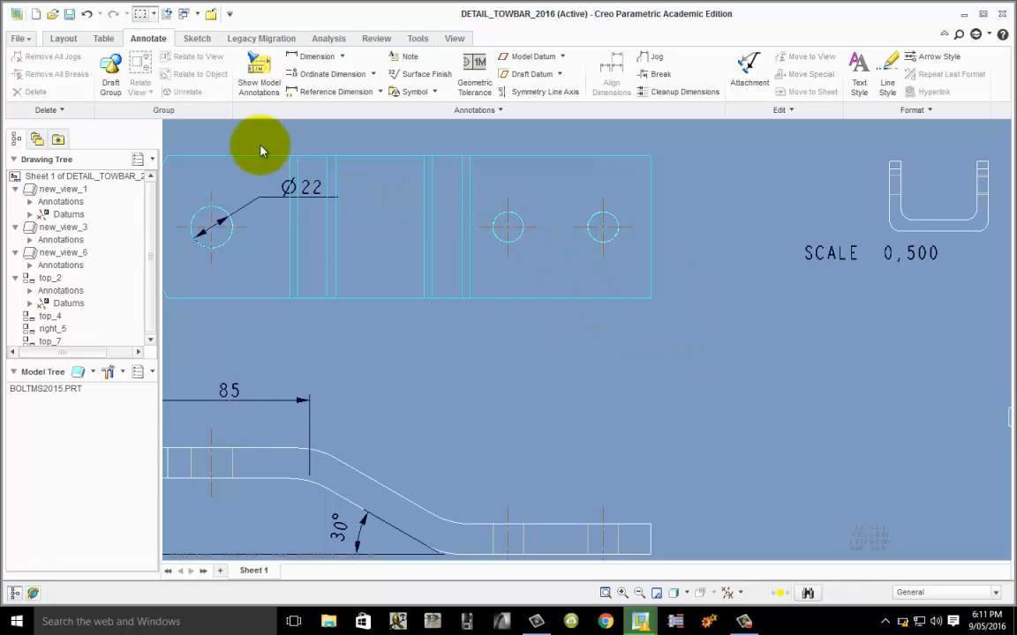
- Add a radius dimension to the middle hole in the towbar top view, placed up and right of the hole
click(316, 56)
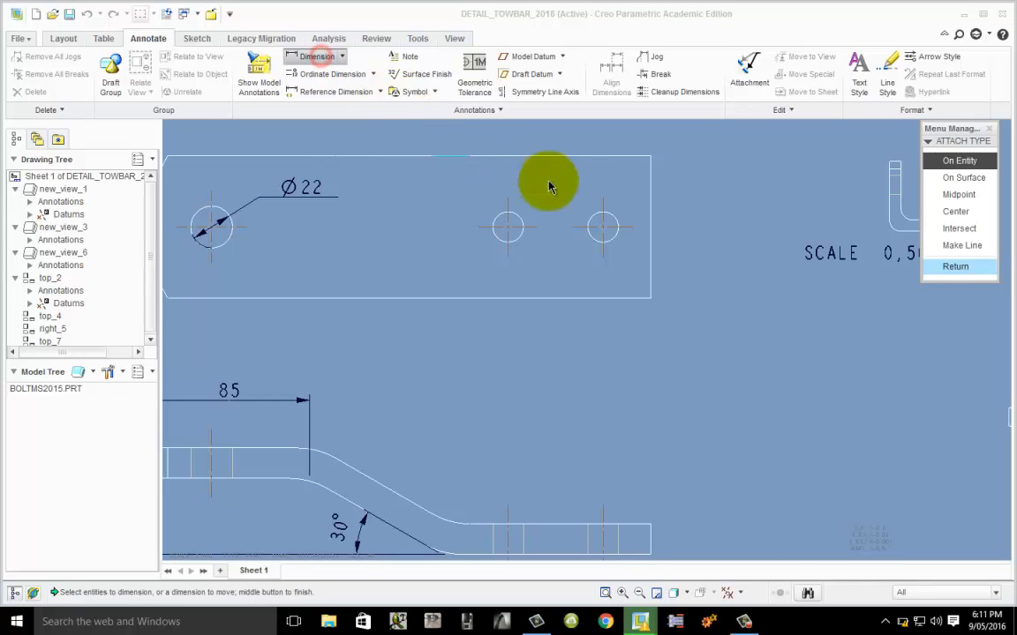
click(518, 221)
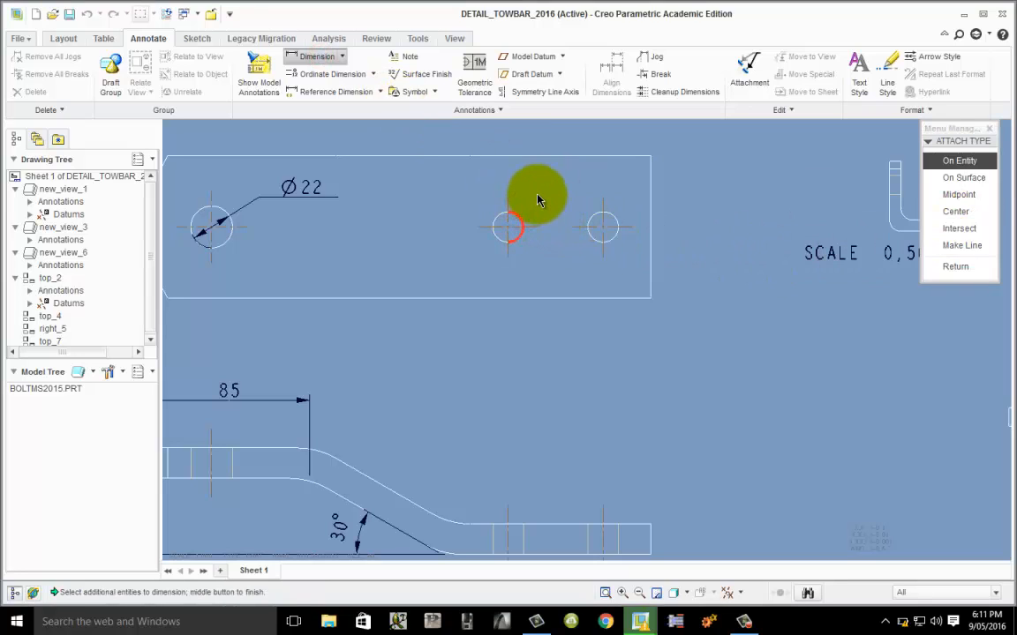
middle_click(540, 193)
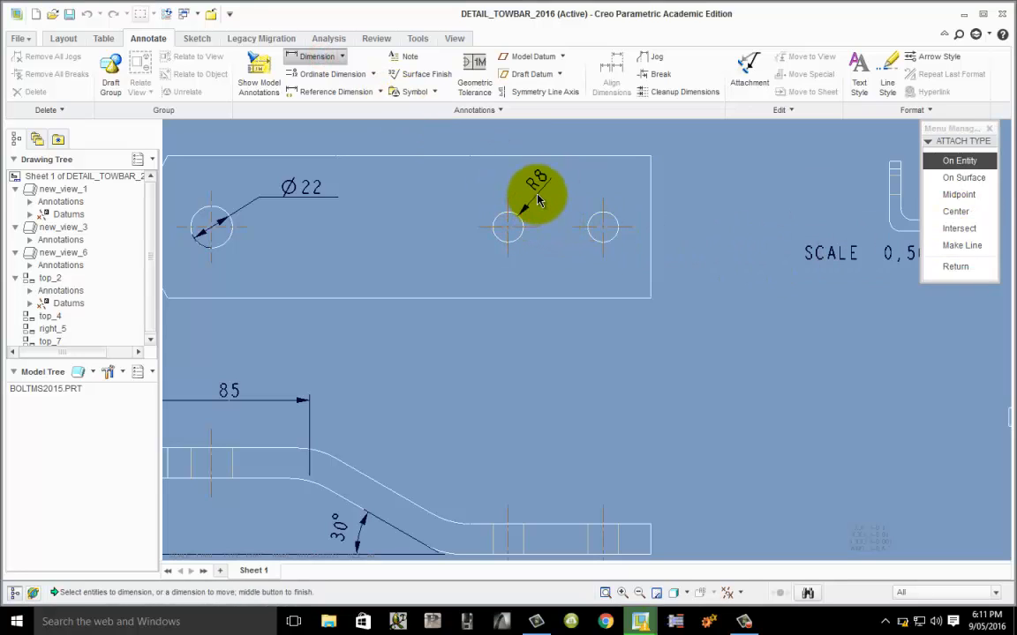
click(953, 266)
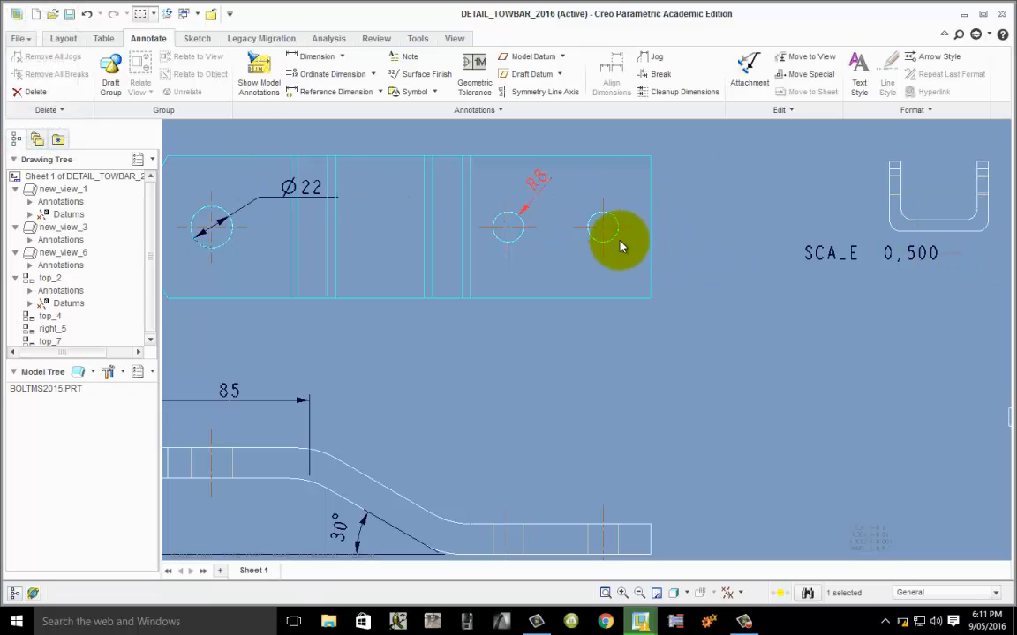
- Add a diameter dimension to the hole nearest the towbar's square end, placed down and right across the end edge
click(318, 56)
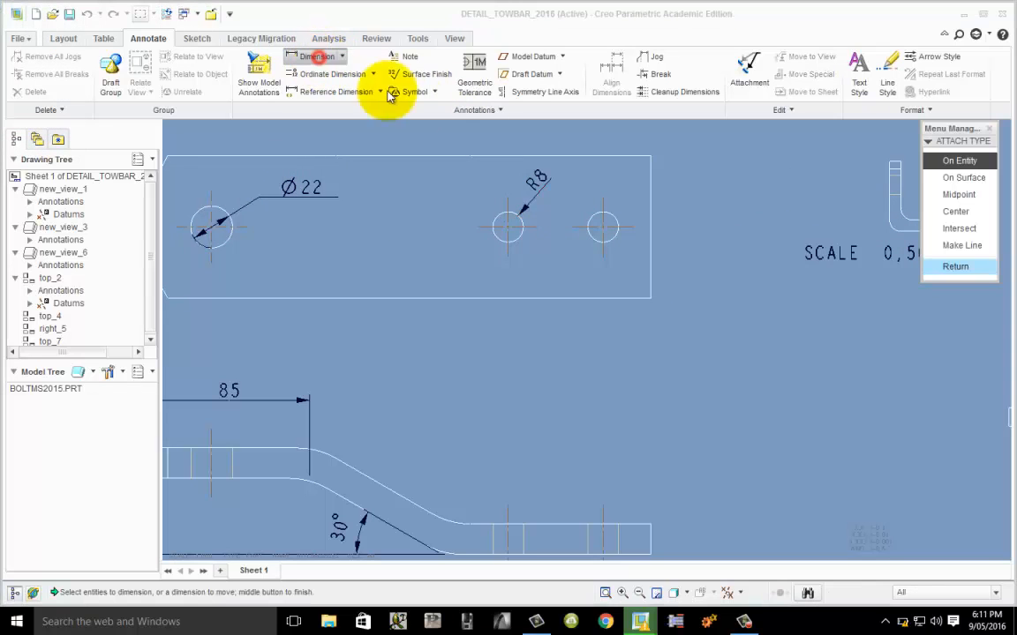
click(617, 241)
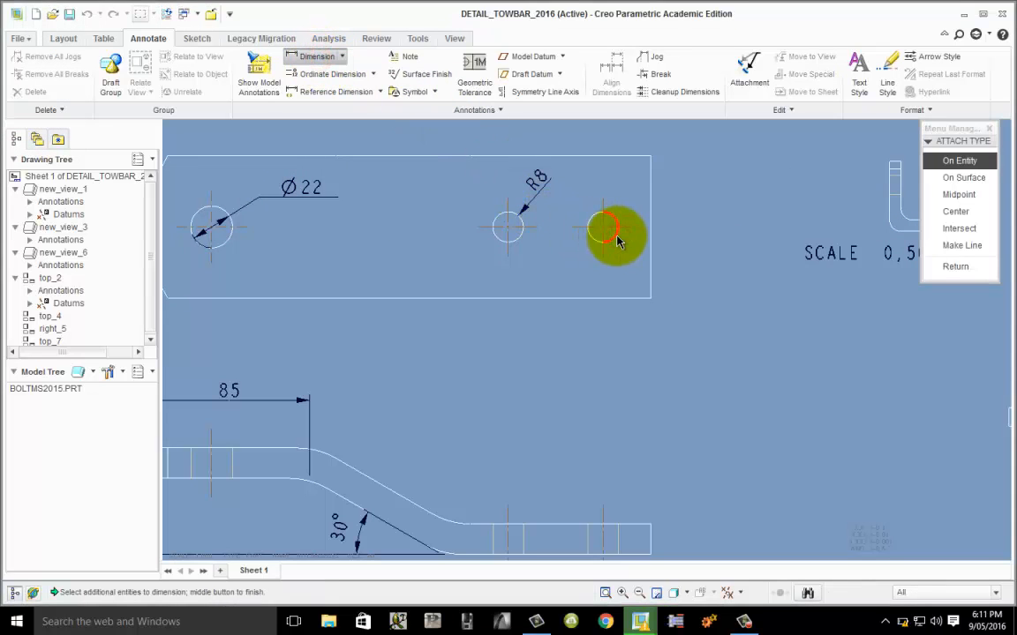
middle_click(629, 252)
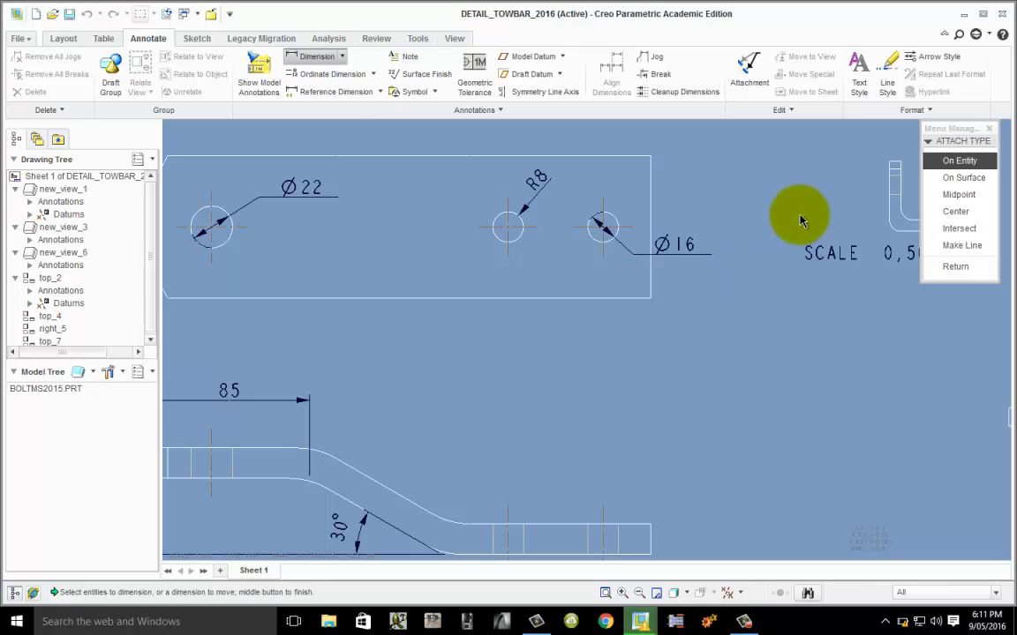
click(945, 266)
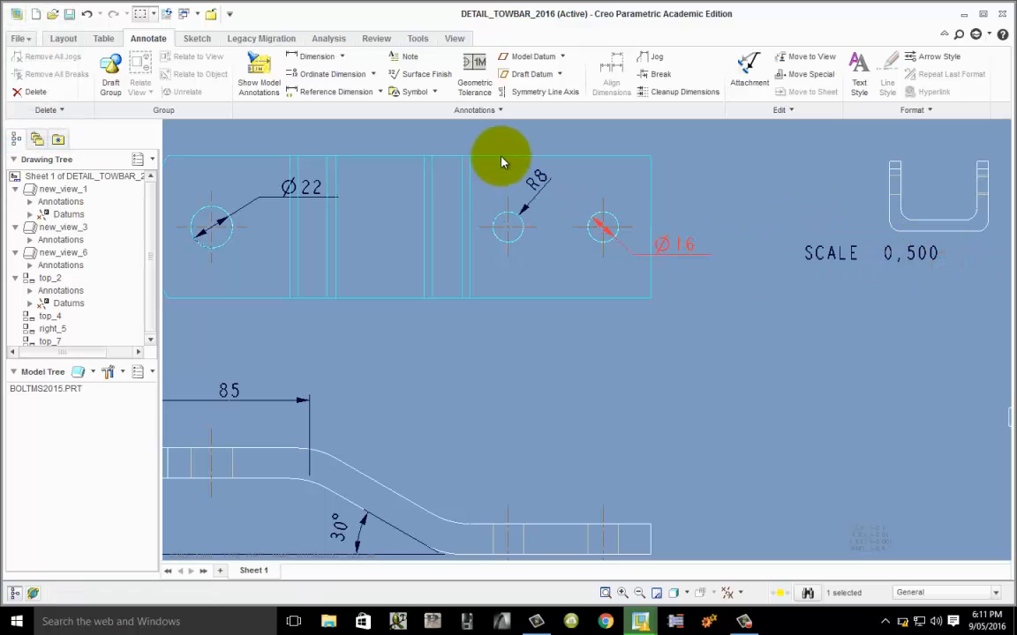
- Delete the radius dimension above the middle hole in the towbar top view
click(535, 181)
right_click(536, 181)
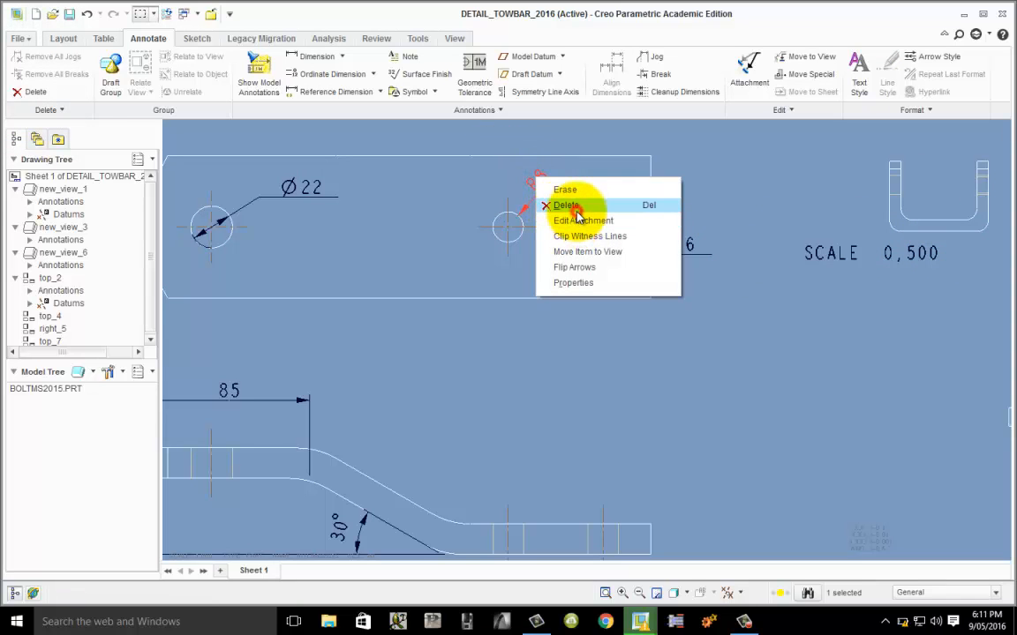
click(572, 205)
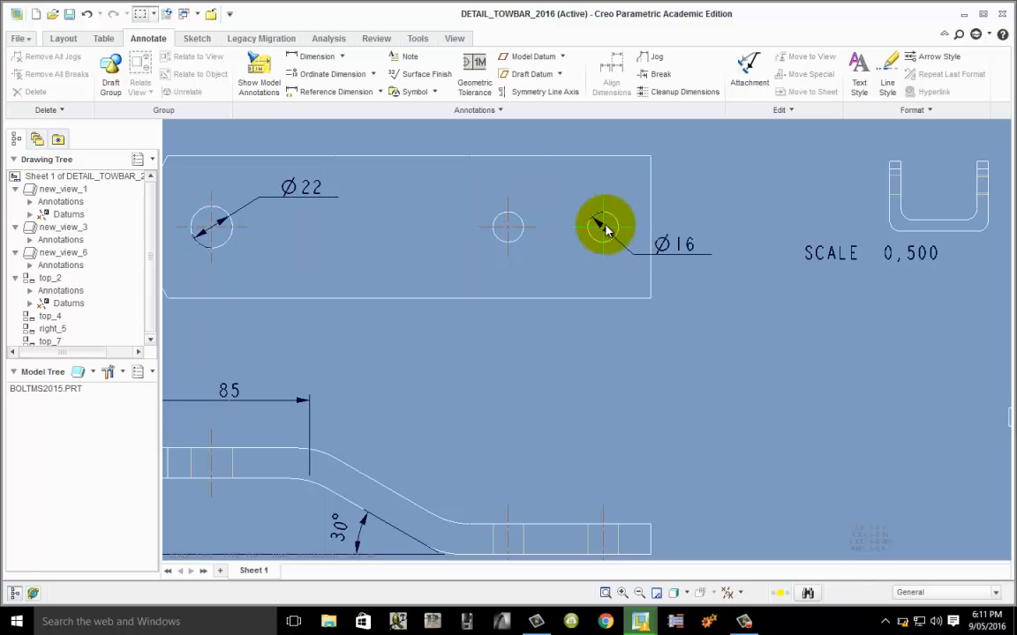
- Flip the arrows of the Ø16 dimension in the towbar top view to point at the hole from outside
scroll(606, 230, up, 4)
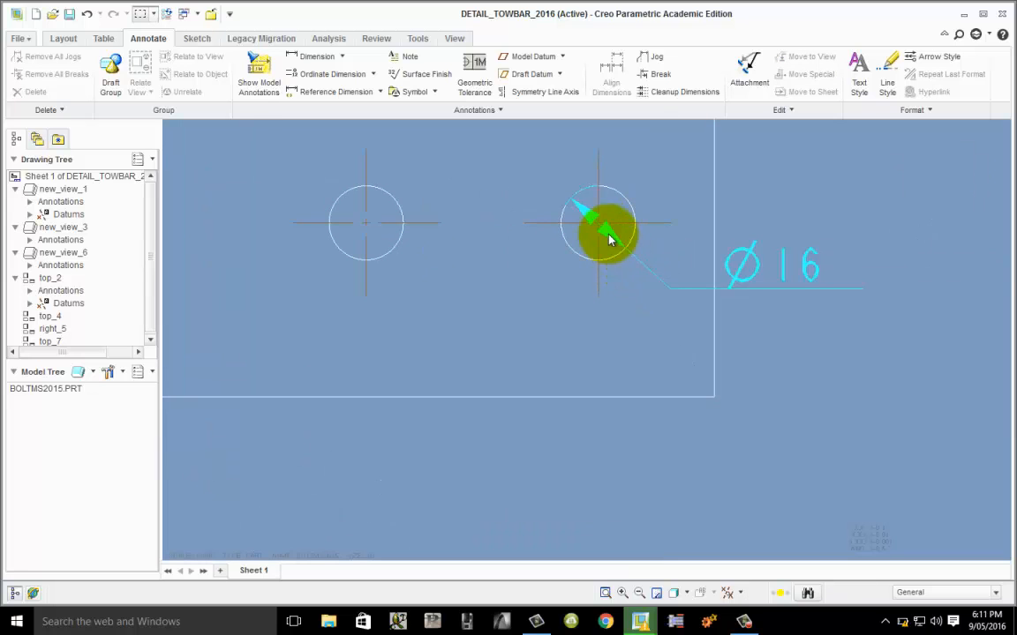
scroll(482, 419, down, 3)
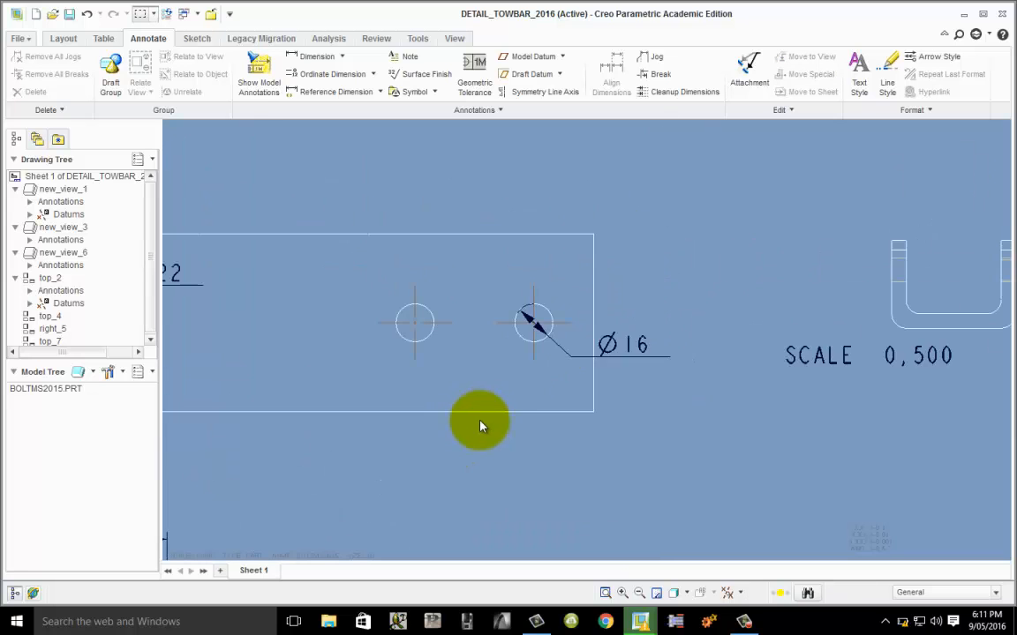
scroll(564, 340, down, 3)
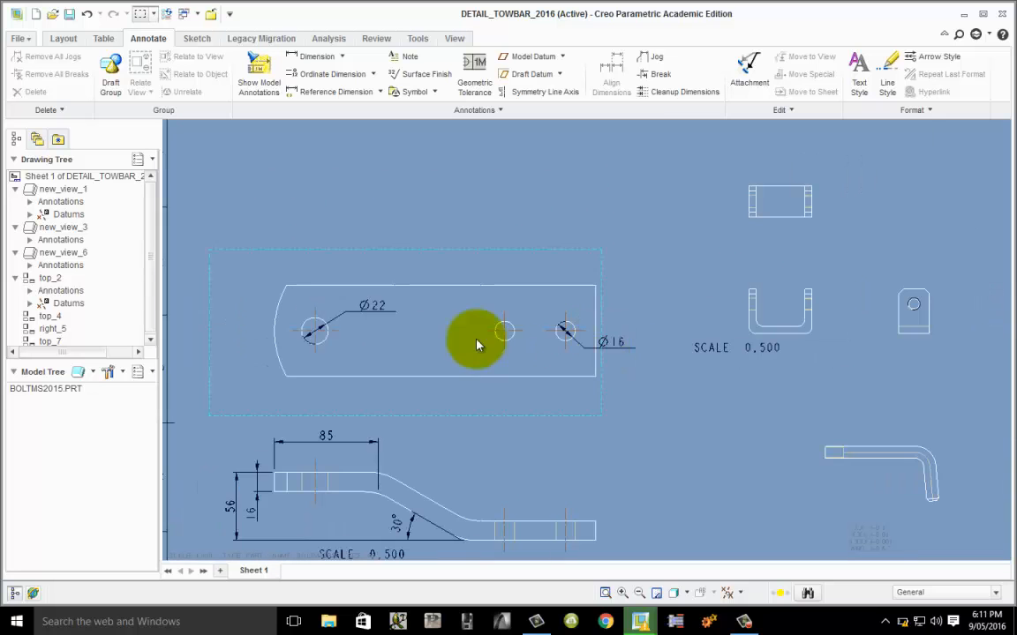
scroll(314, 333, up, 3)
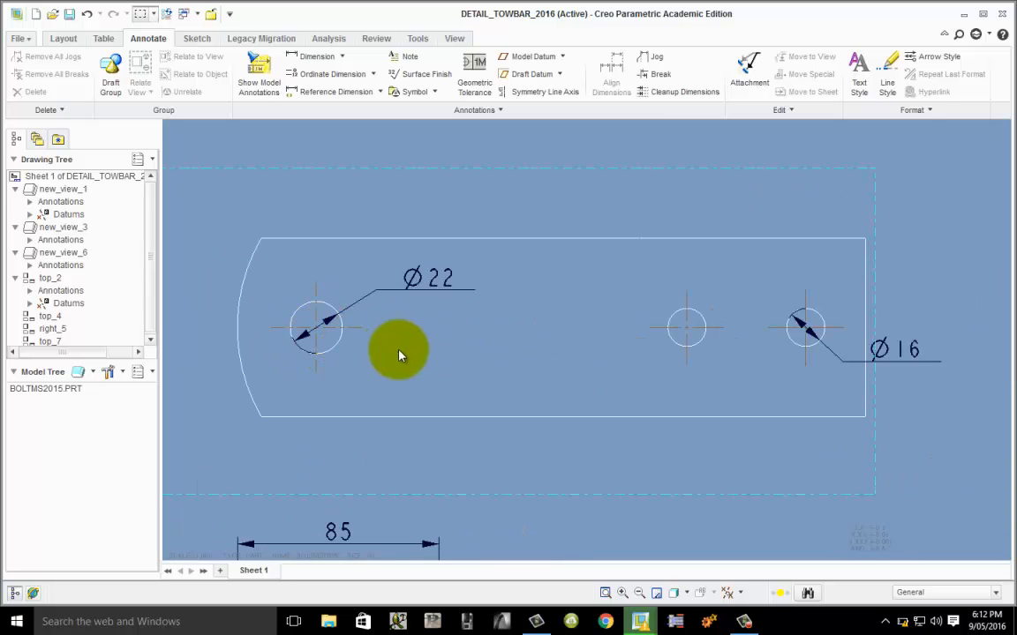
scroll(441, 349, down, 3)
scroll(559, 348, up, 6)
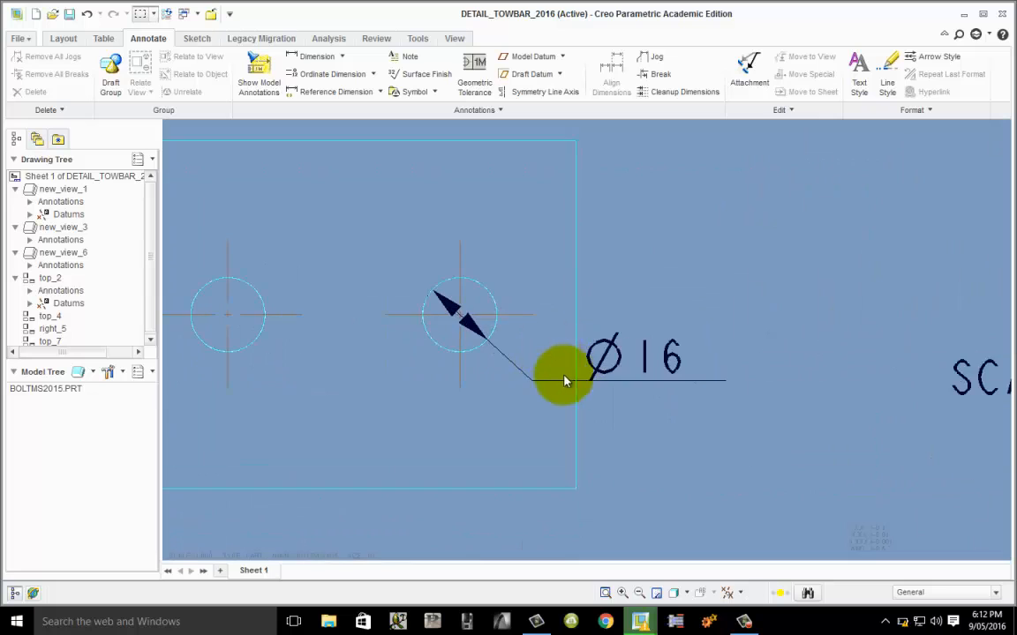
click(615, 384)
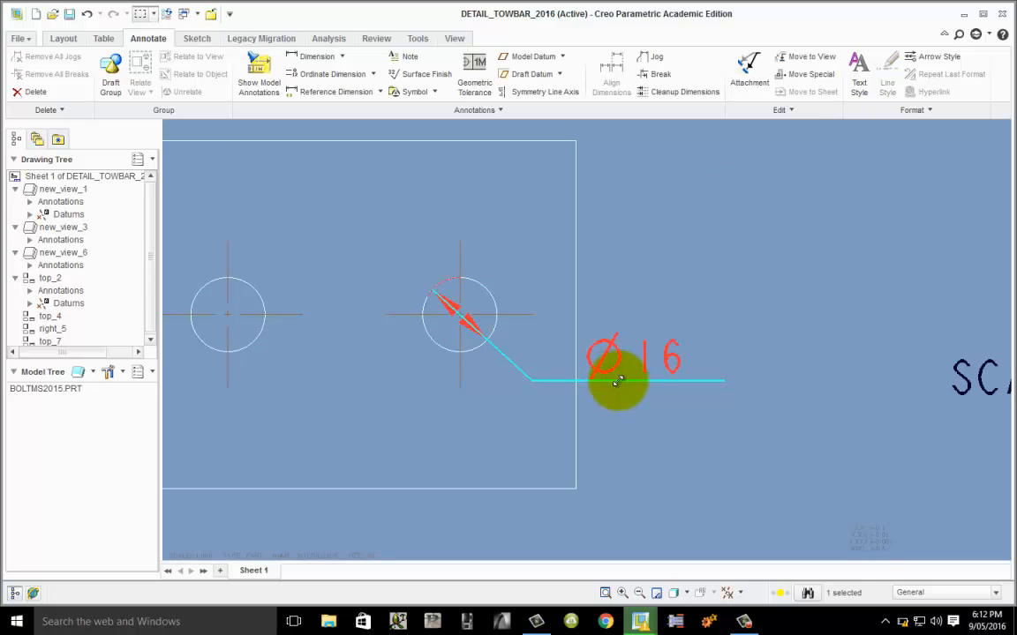
right_click(618, 381)
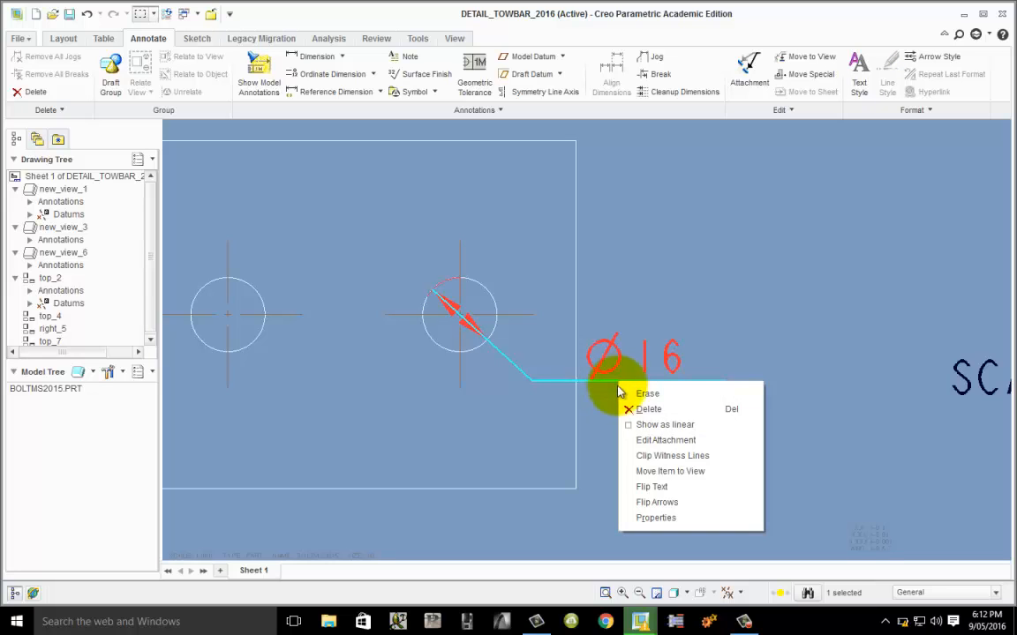
click(658, 502)
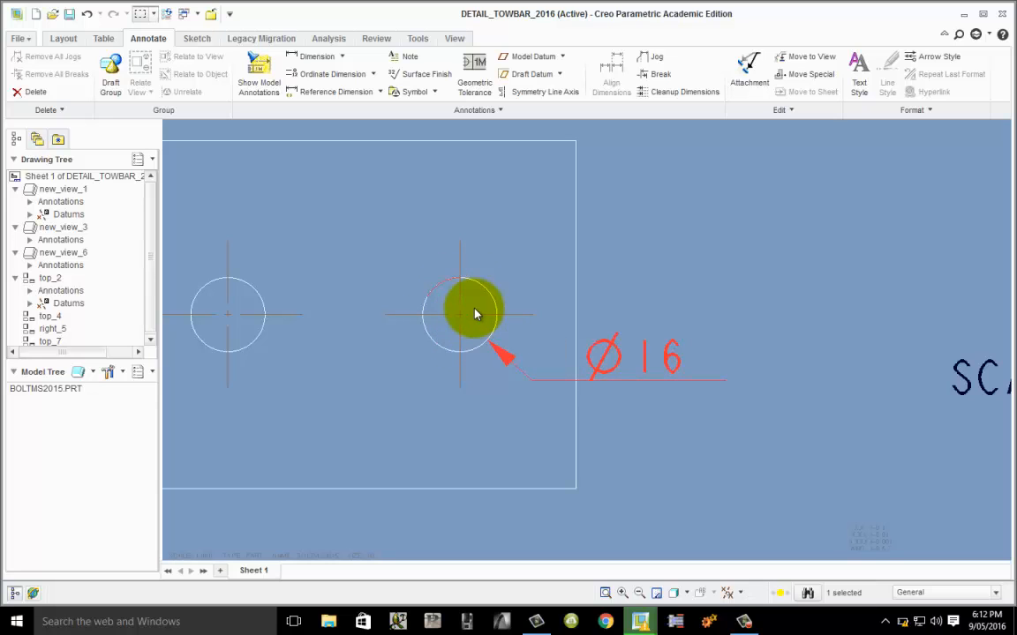
- Move the Ø22 dimension beyond the towbar's rounded end, up and left of its hole, and flip its arrows to point from outside
scroll(772, 386, up, 5)
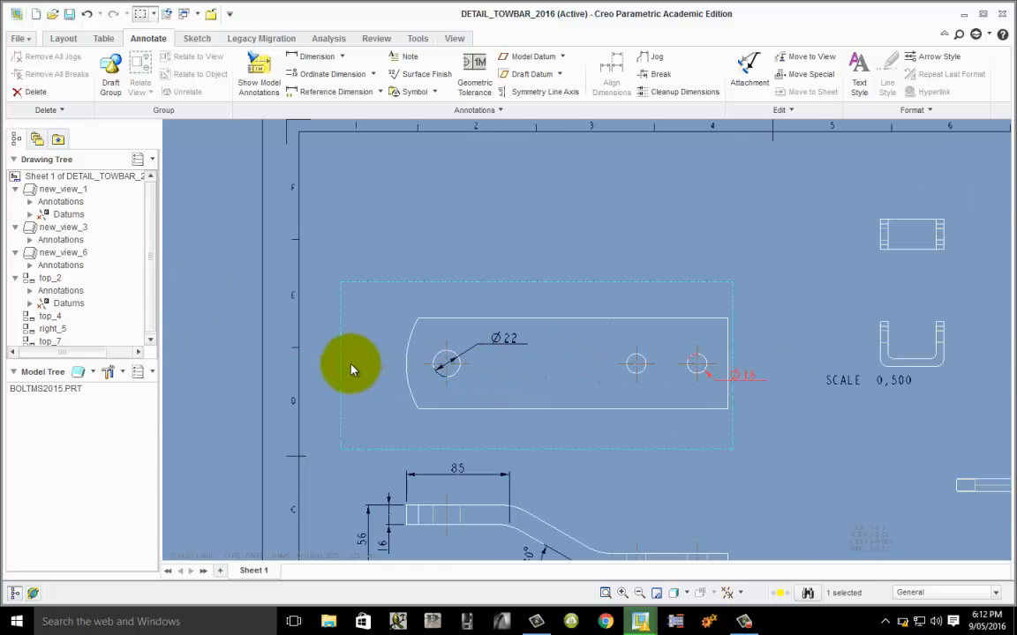
scroll(349, 362, down, 4)
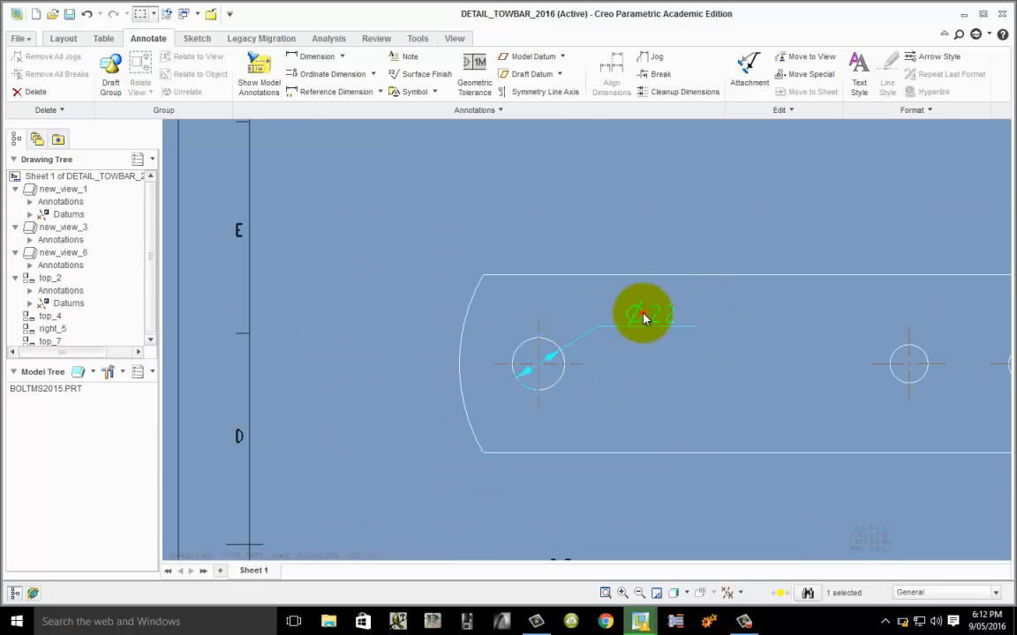
drag(644, 318, 432, 313)
right_click(431, 313)
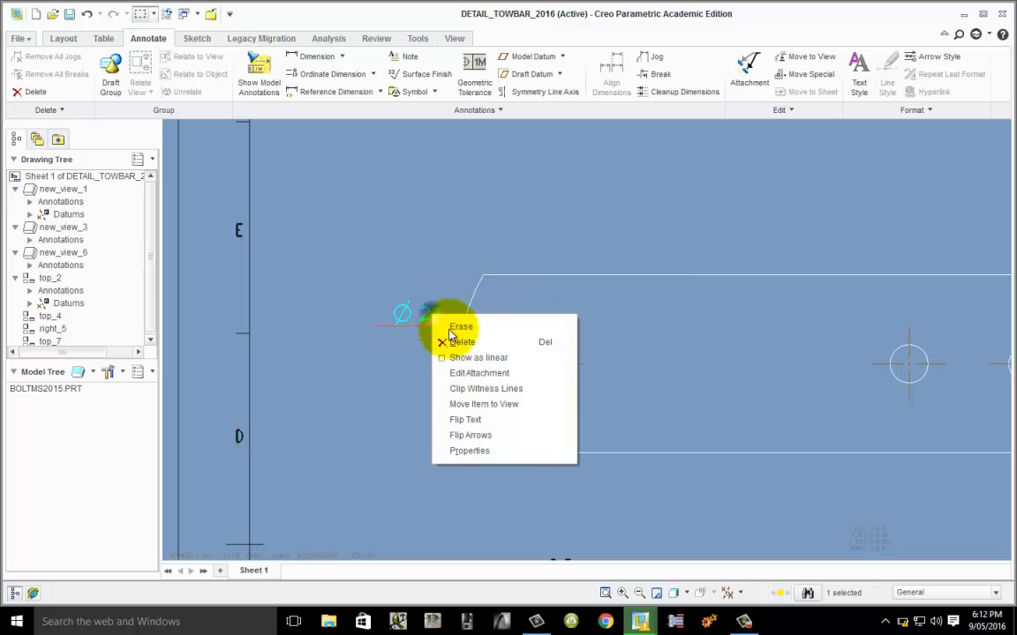
click(494, 438)
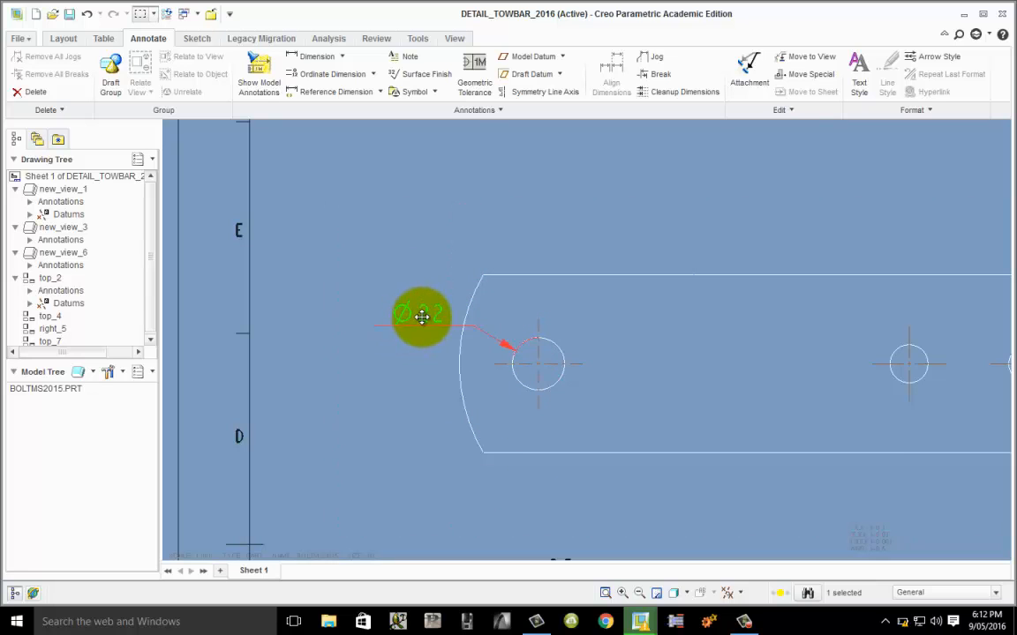
drag(427, 315, 388, 290)
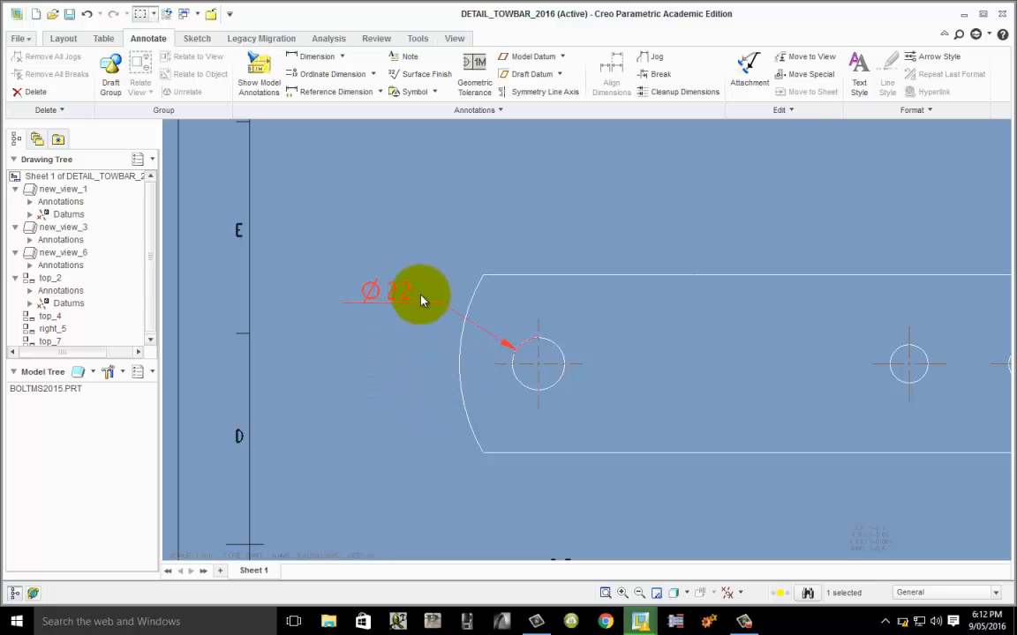
- Set up a note for the bent bolt view with a horizontal text, standard leader, attached on a surface with a filled dot
scroll(353, 344, down, 6)
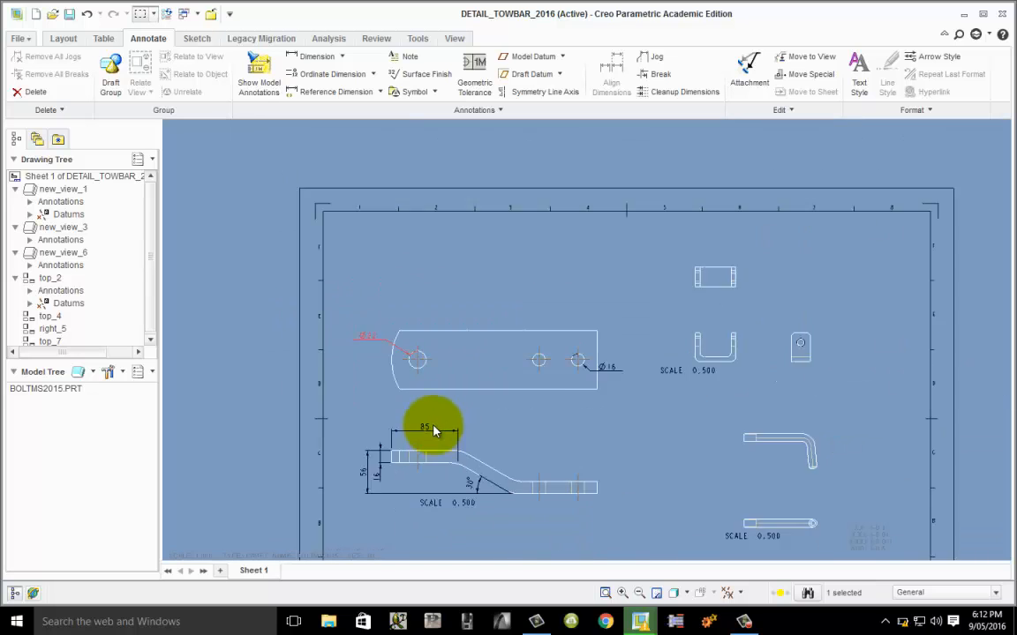
scroll(486, 495, up, 2)
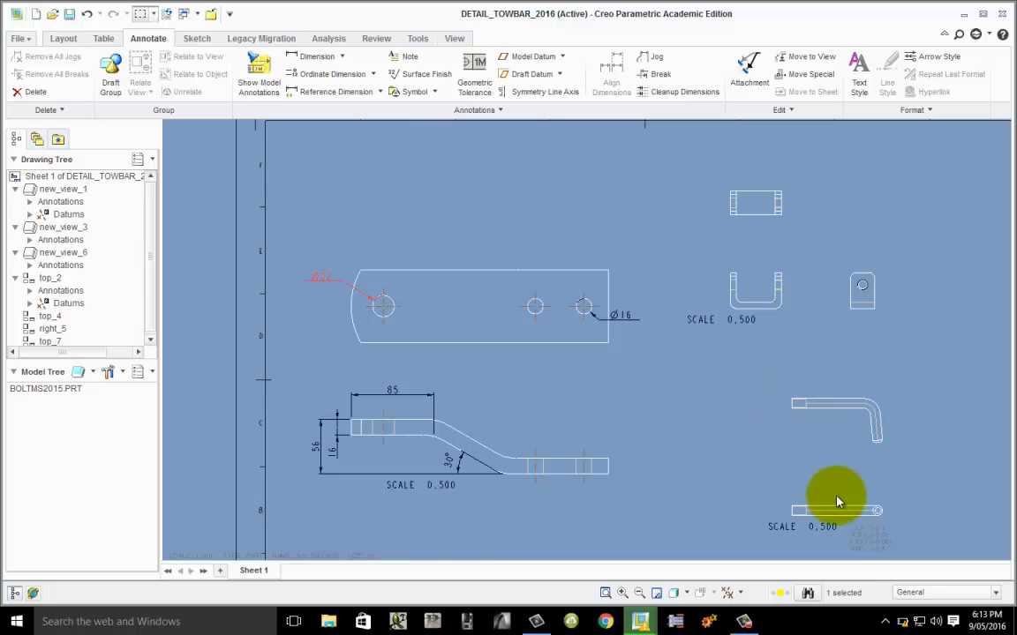
scroll(557, 389, up, 3)
scroll(567, 340, down, 6)
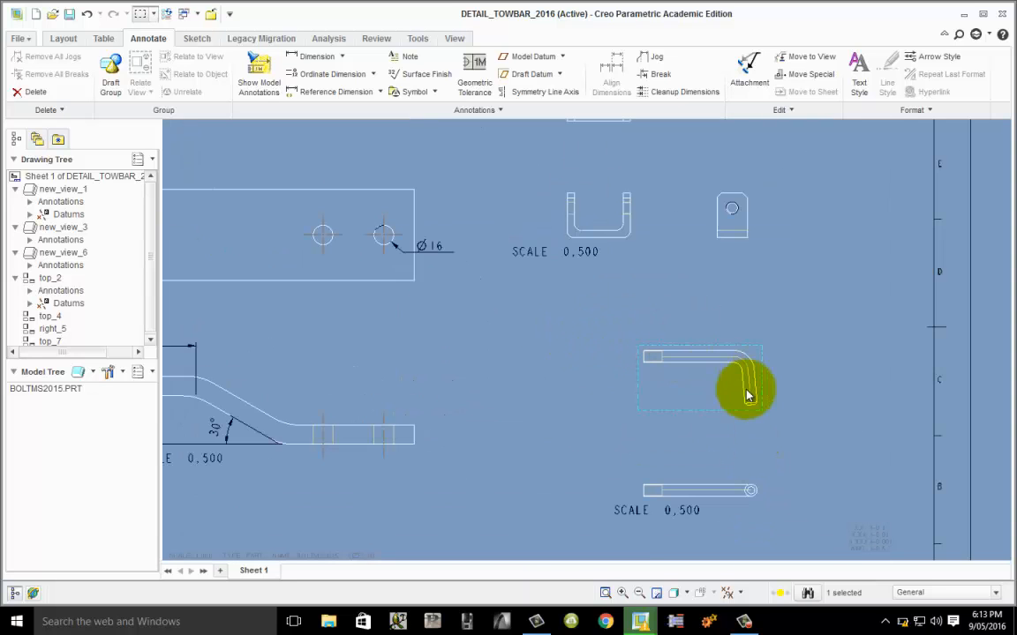
scroll(754, 425, down, 2)
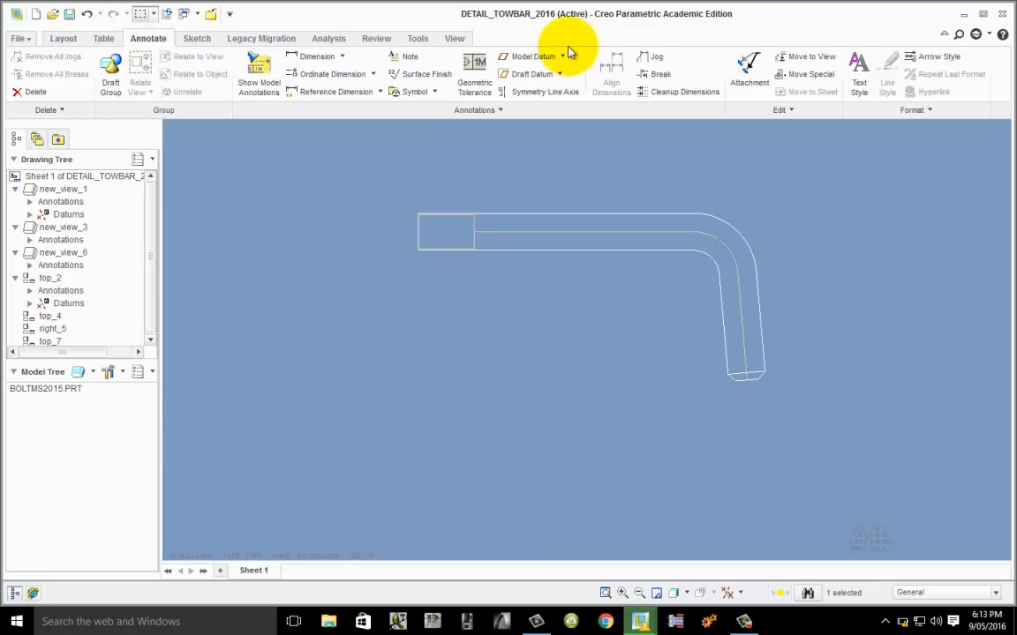
click(399, 58)
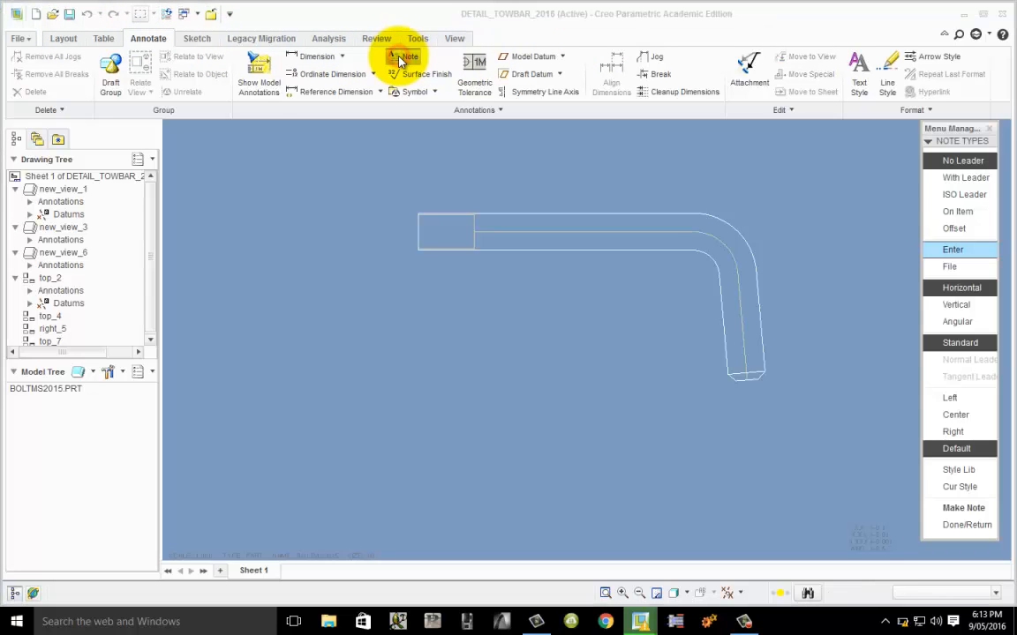
click(966, 179)
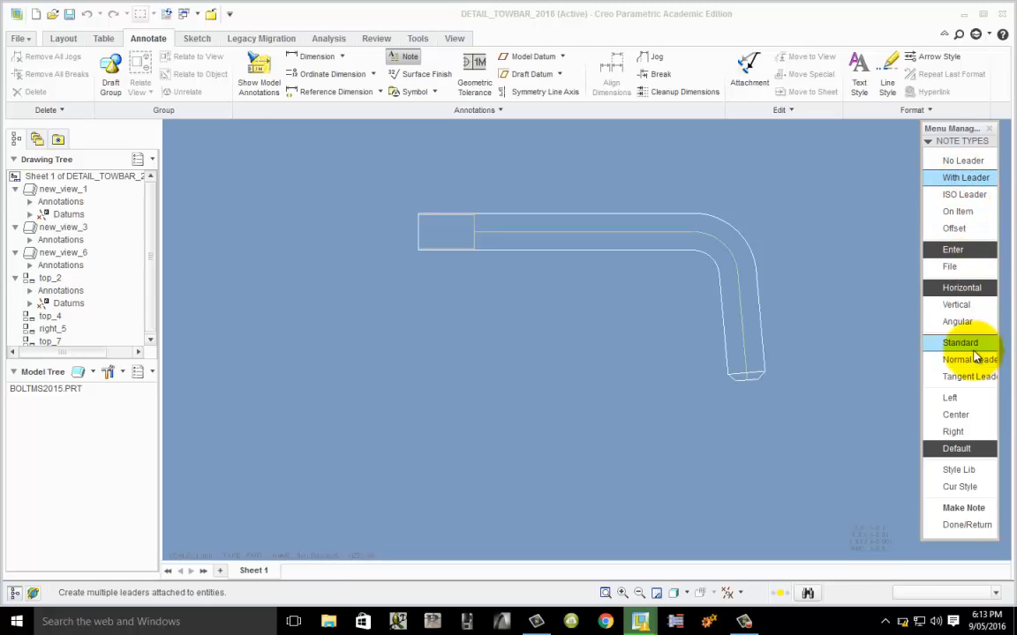
click(971, 344)
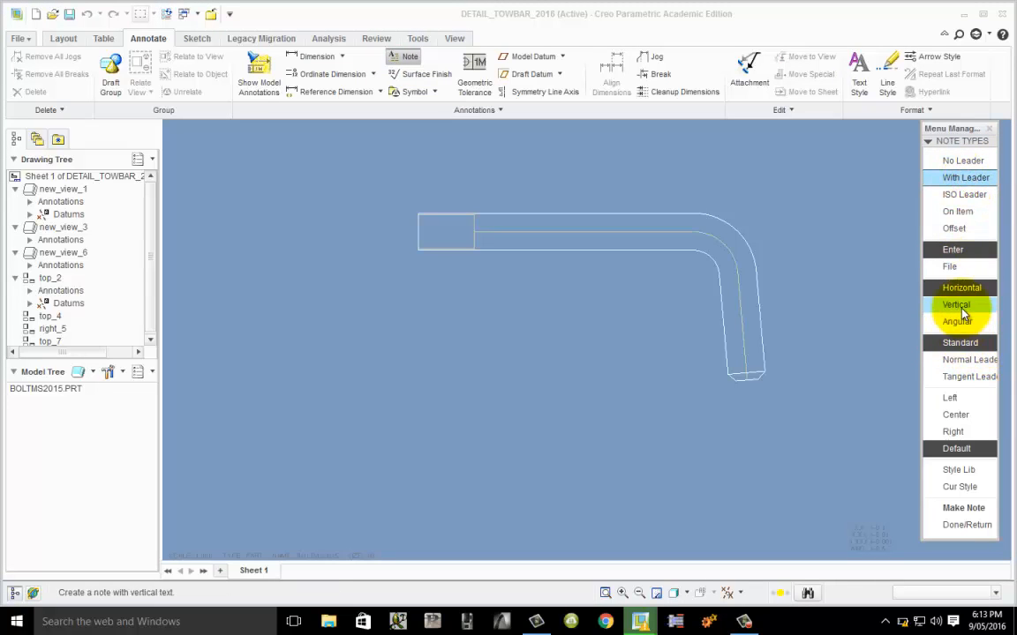
click(960, 509)
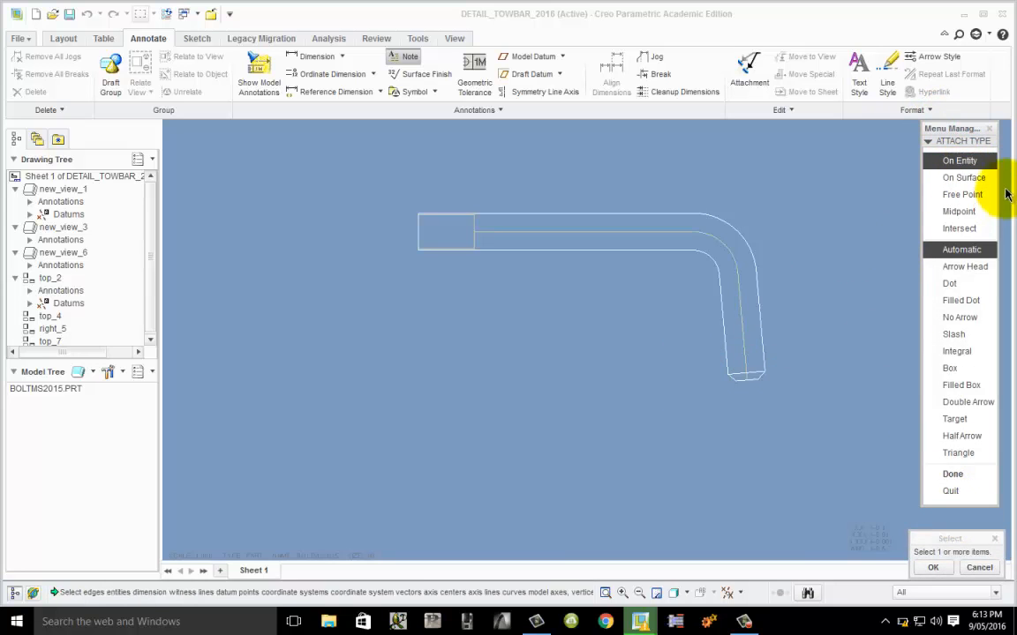
click(969, 177)
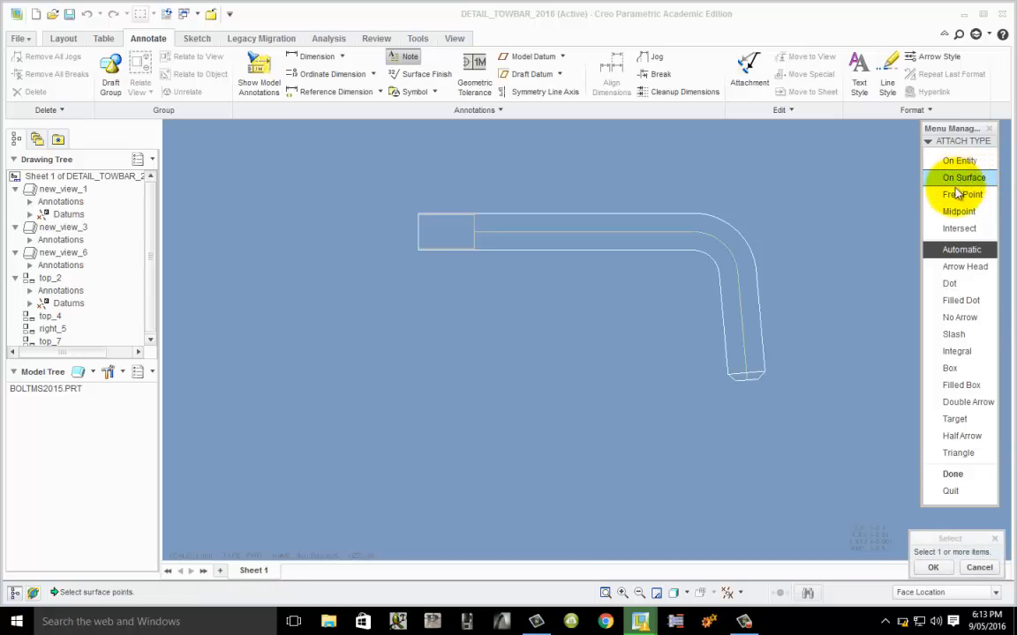
click(964, 301)
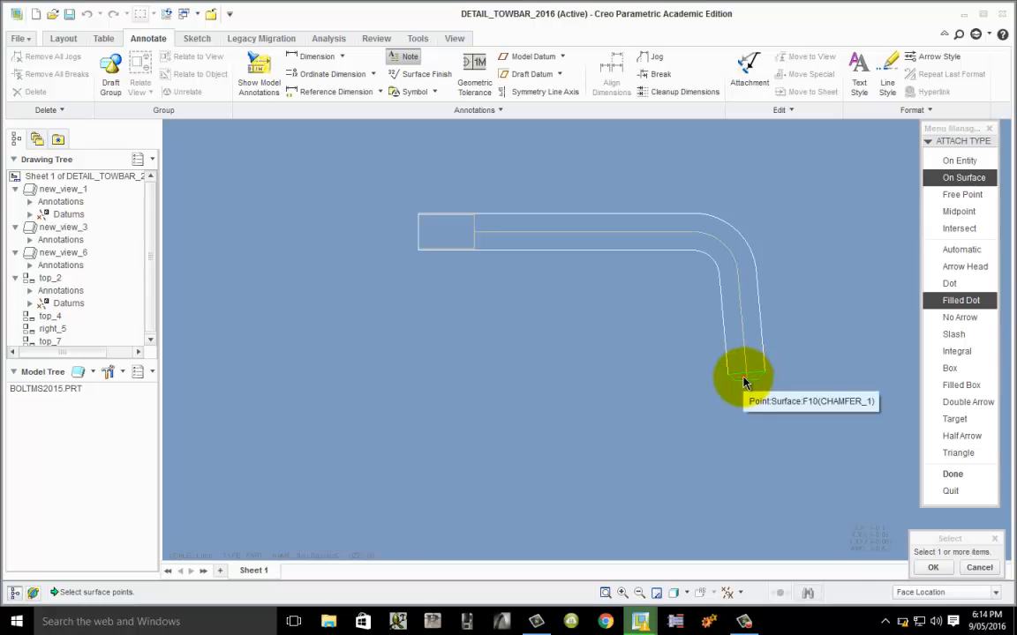
- Attach the note's leader to the chamfer surface at the bolt's bent end and locate the note below and left of it
click(744, 379)
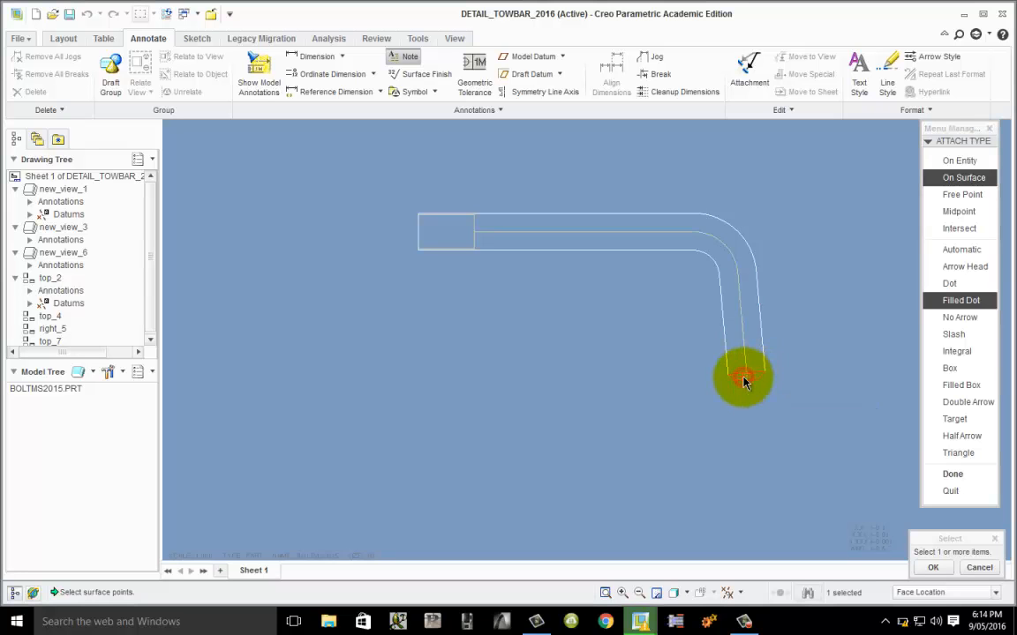
click(933, 570)
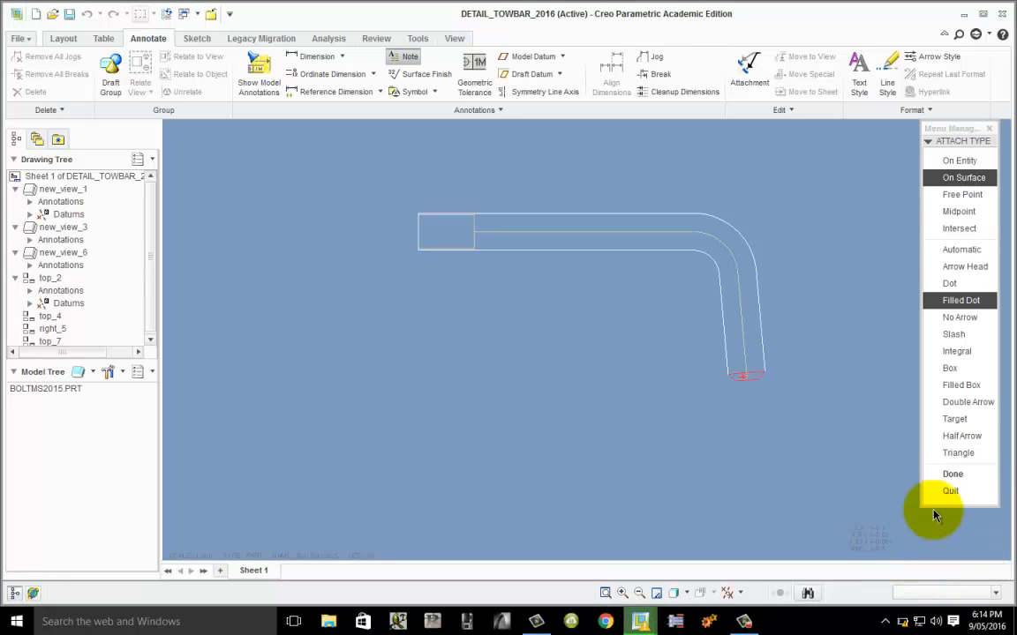
click(951, 474)
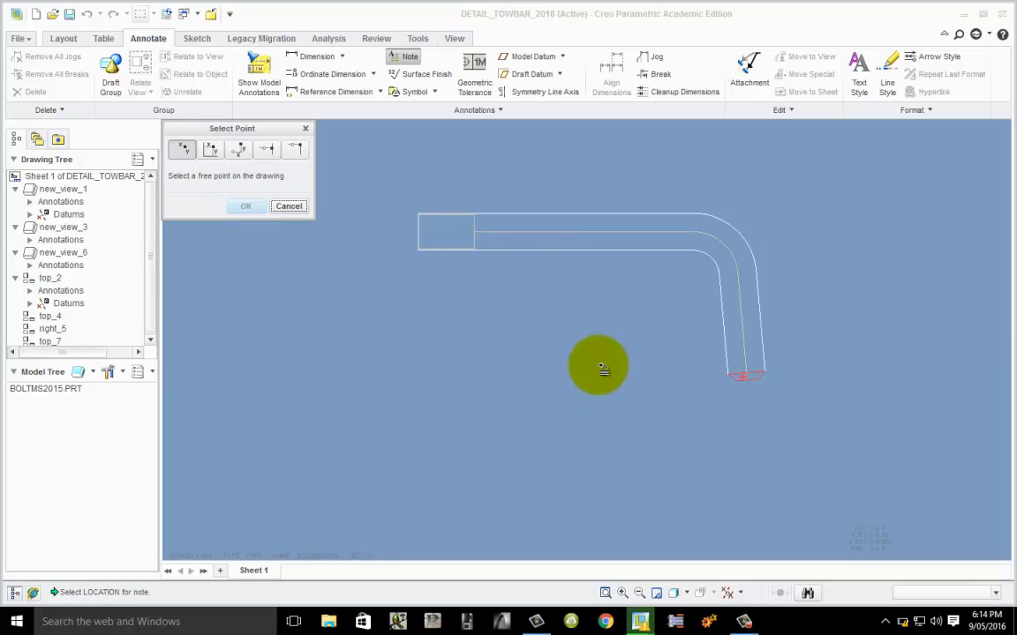
click(645, 432)
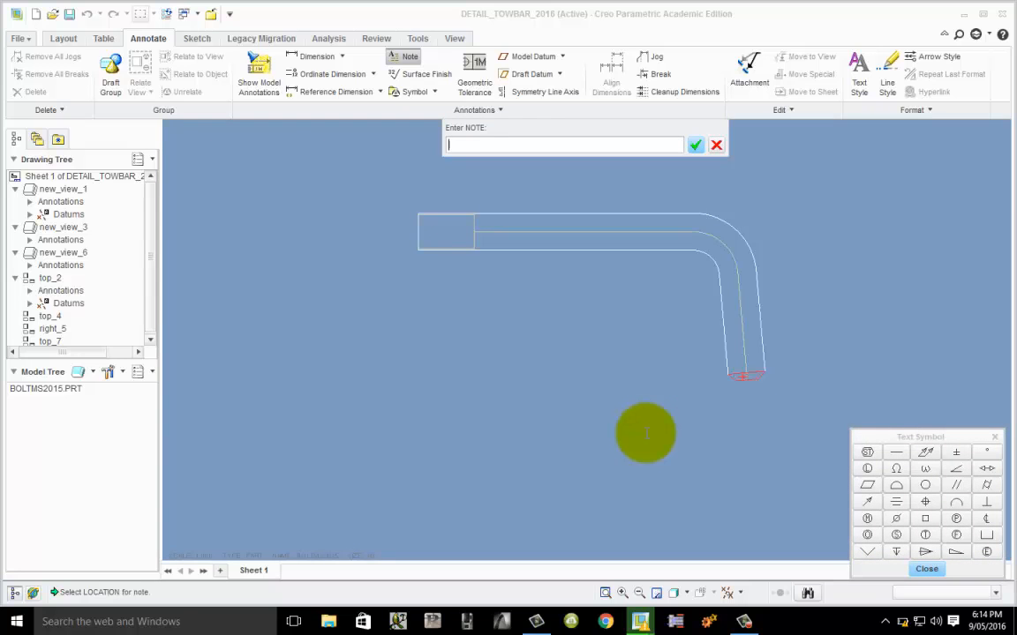
- Enter "CHAMFER 4 x 45°" as the note text, using the degree symbol, and finish the note
text(CHAMFER 4 x 45)
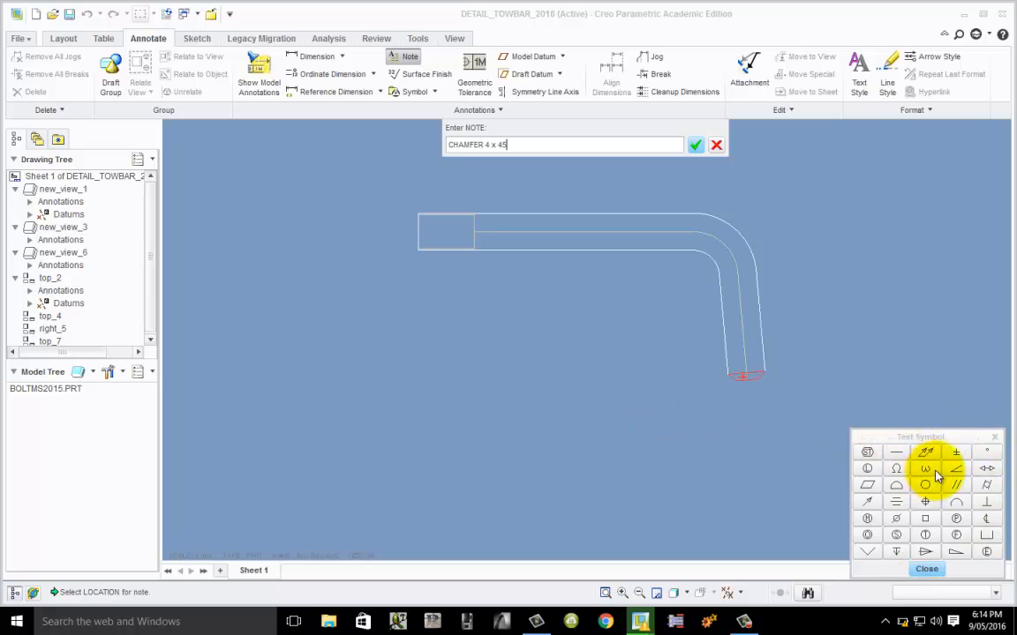
click(985, 453)
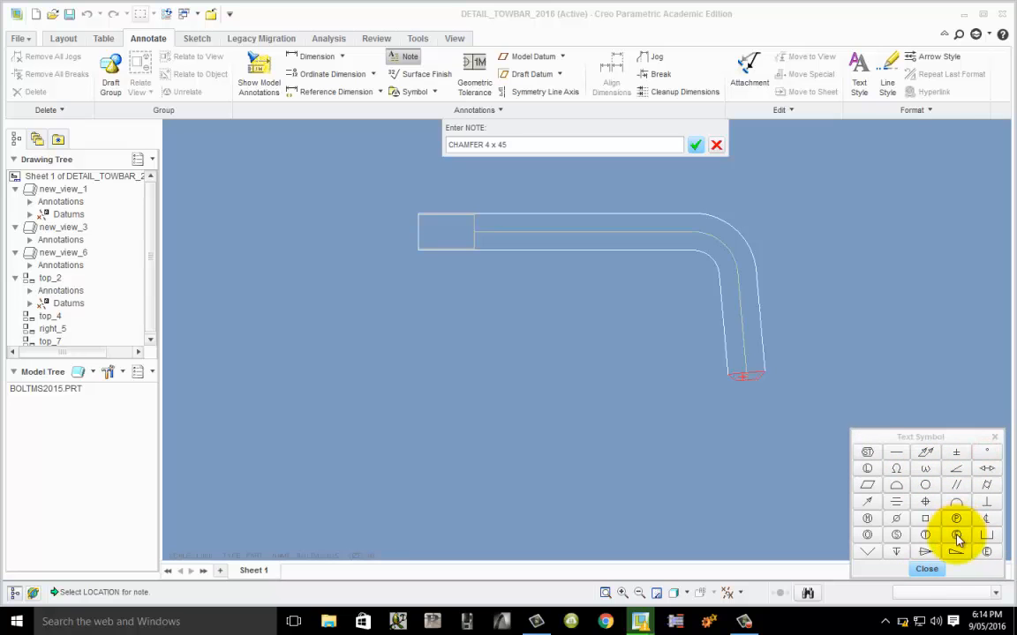
click(987, 454)
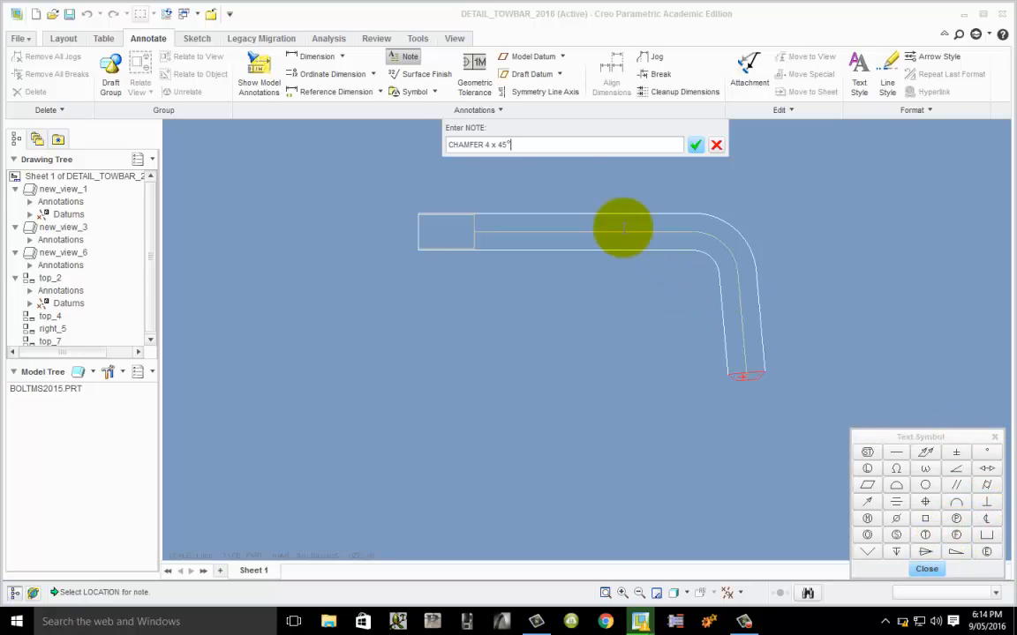
click(697, 145)
click(697, 146)
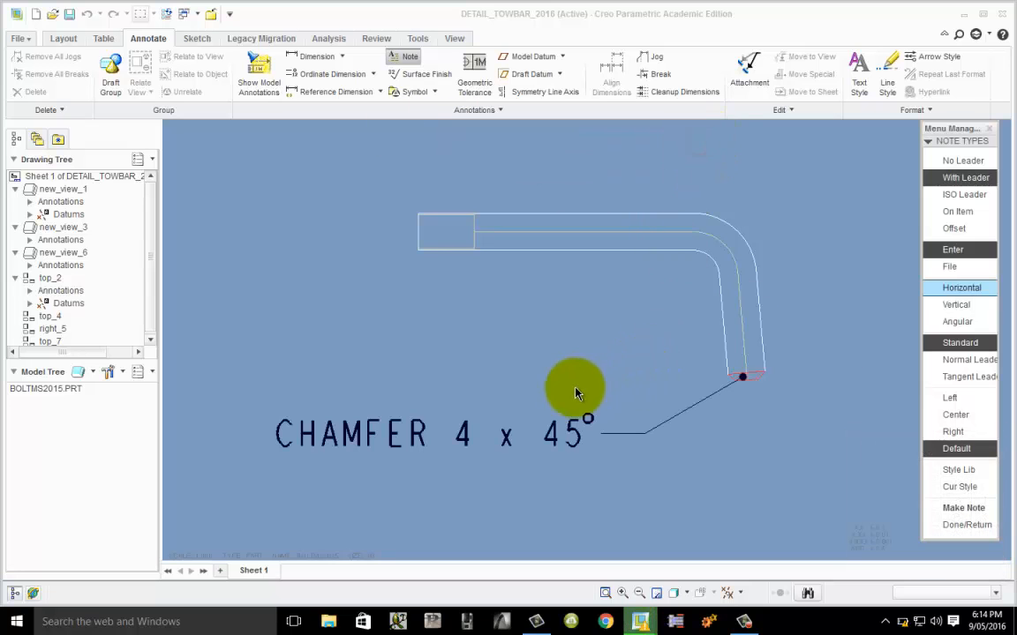
click(967, 526)
click(800, 432)
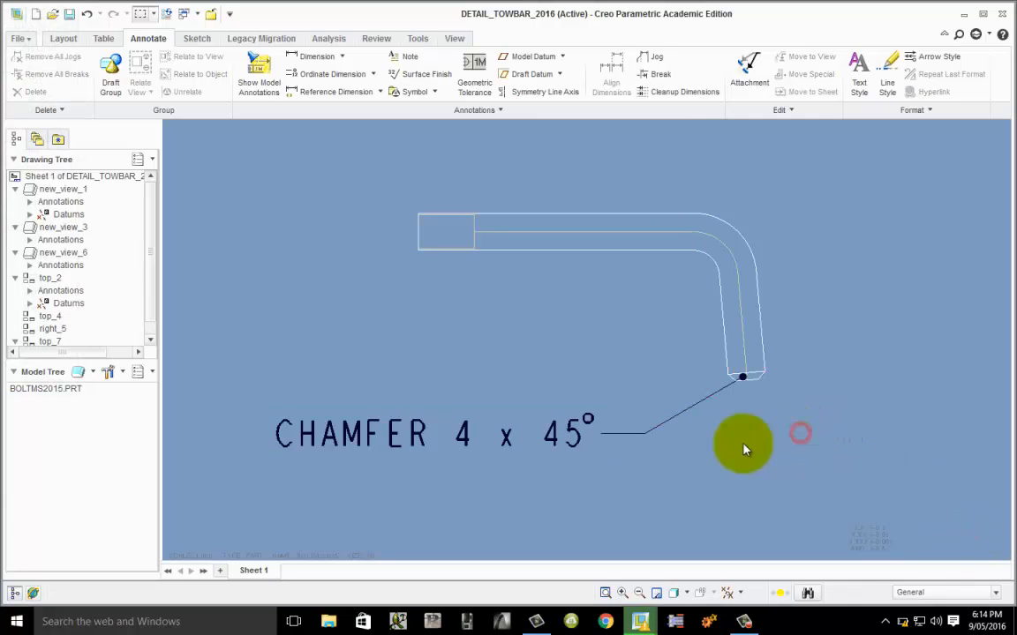